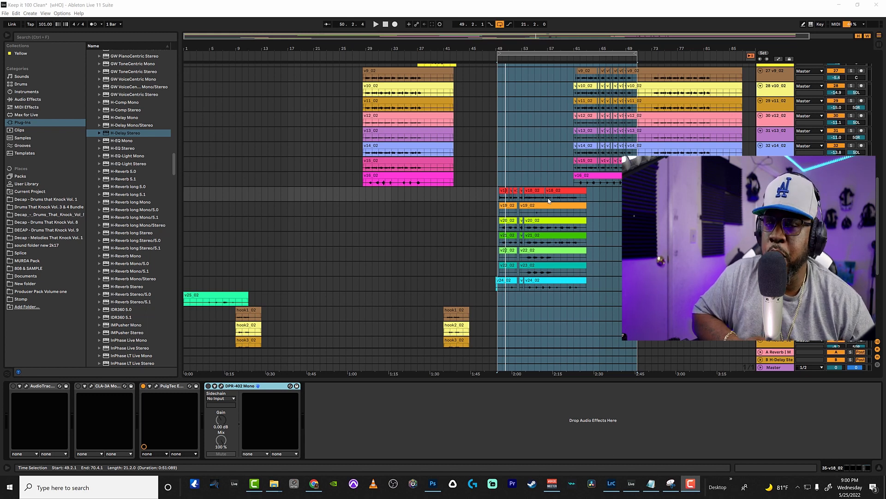
Bypass the PuigTec EQ on the v18_02 vocal and play the looped section with all of the track's effects off
click(144, 386)
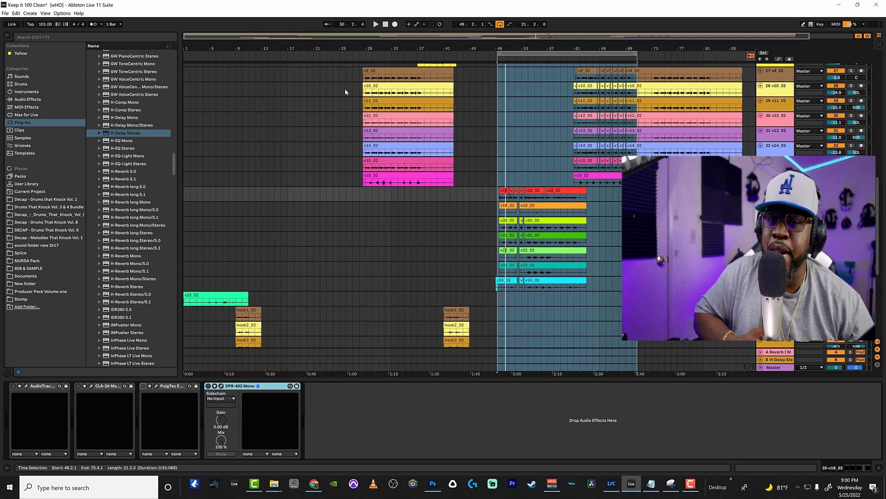
click(376, 25)
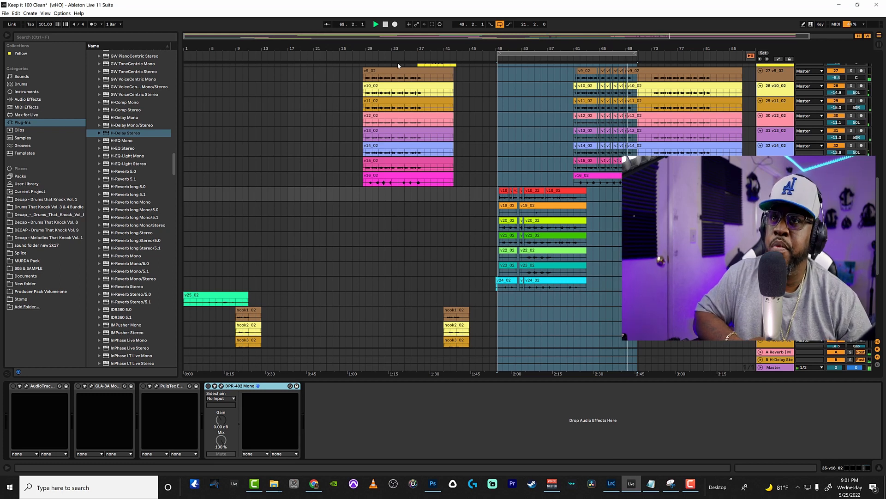
key(space)
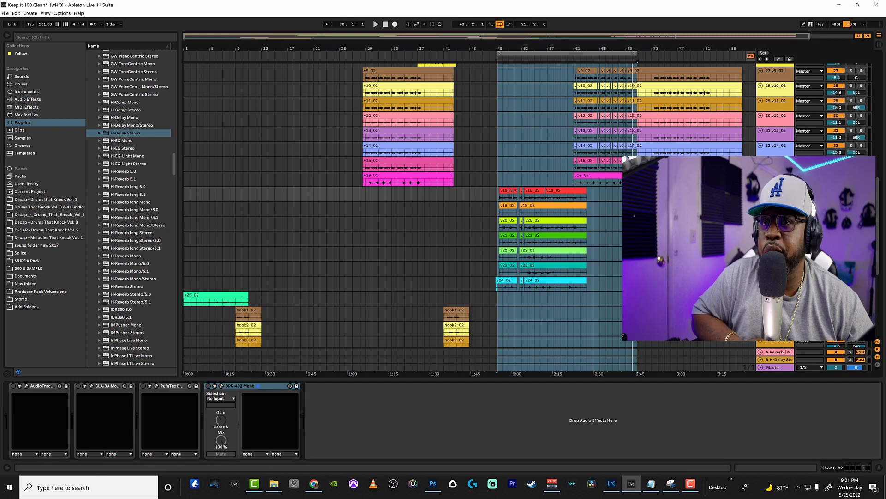
Solo the v18_02 track and bring its channel into view in the session mixer
click(879, 46)
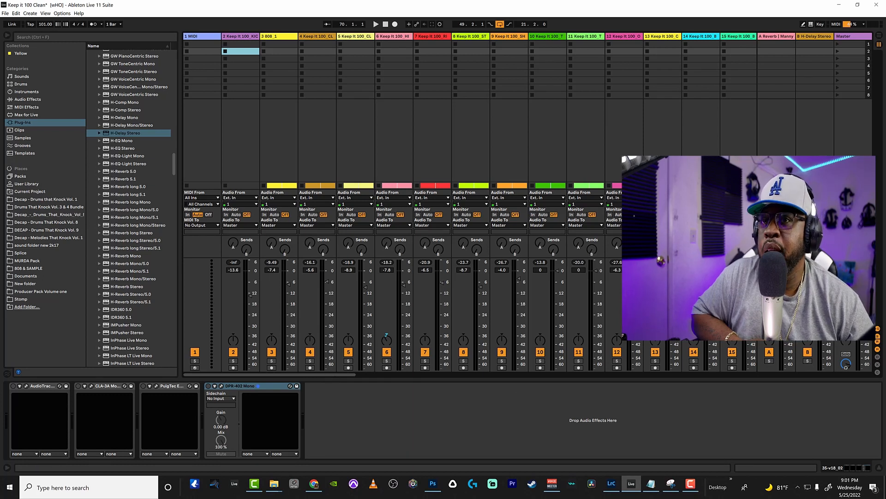
click(879, 35)
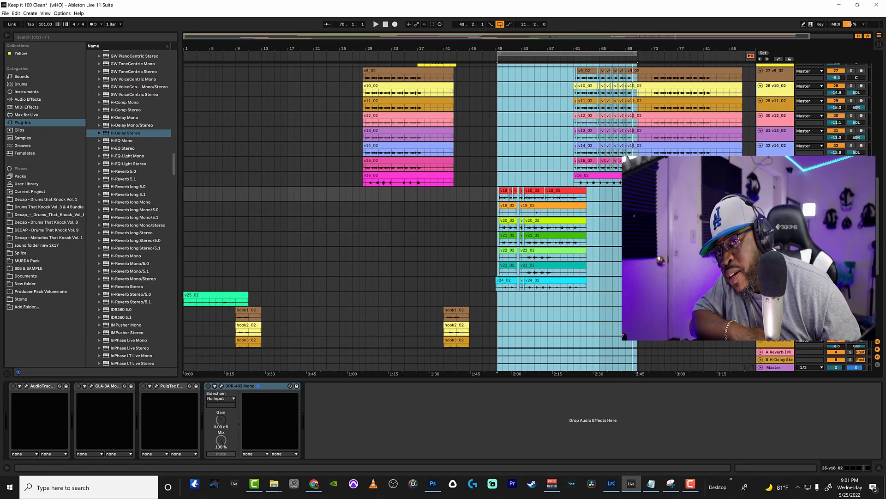
click(852, 191)
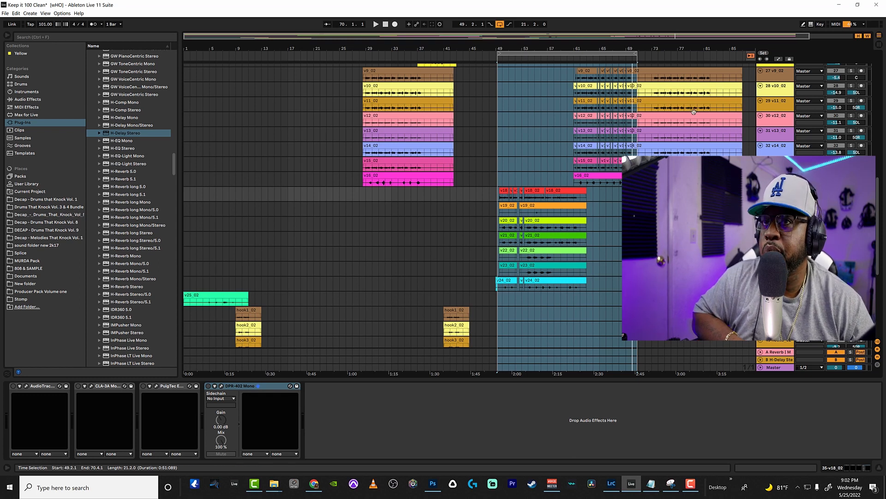
click(881, 44)
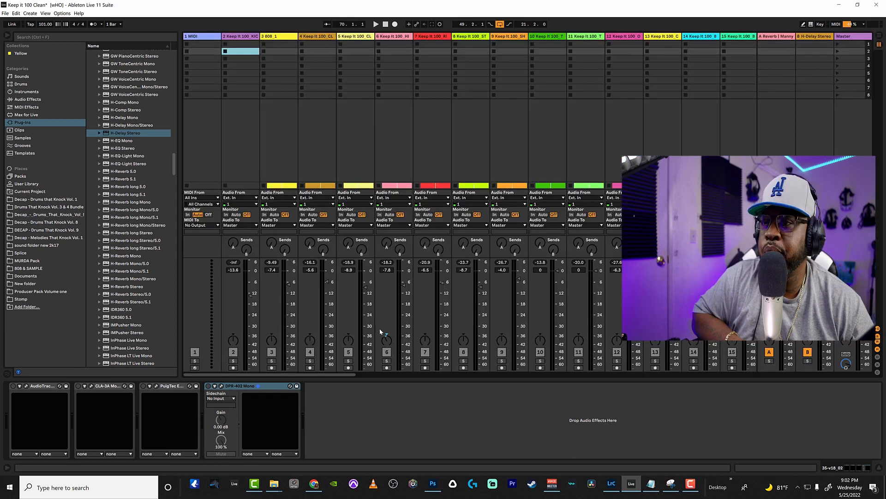
drag(351, 376, 585, 378)
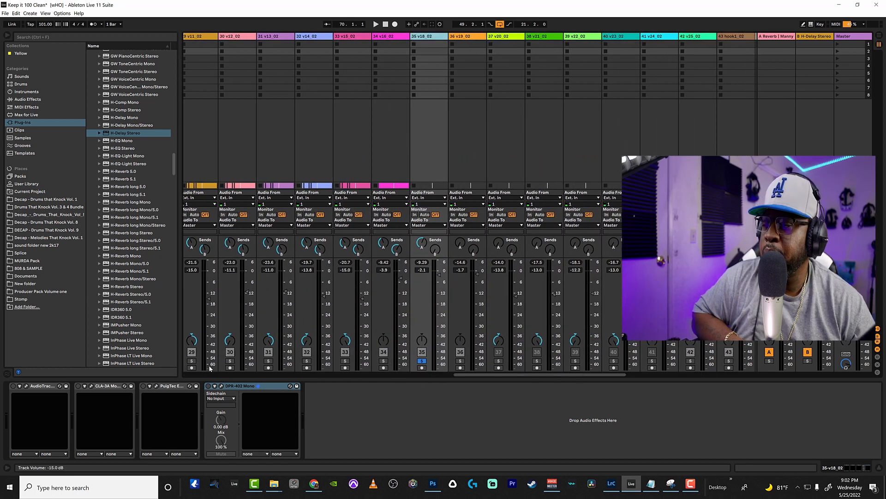
Turn on the AudioTrack plug-in of v18_02 and place its window over the mixer channels
click(26, 385)
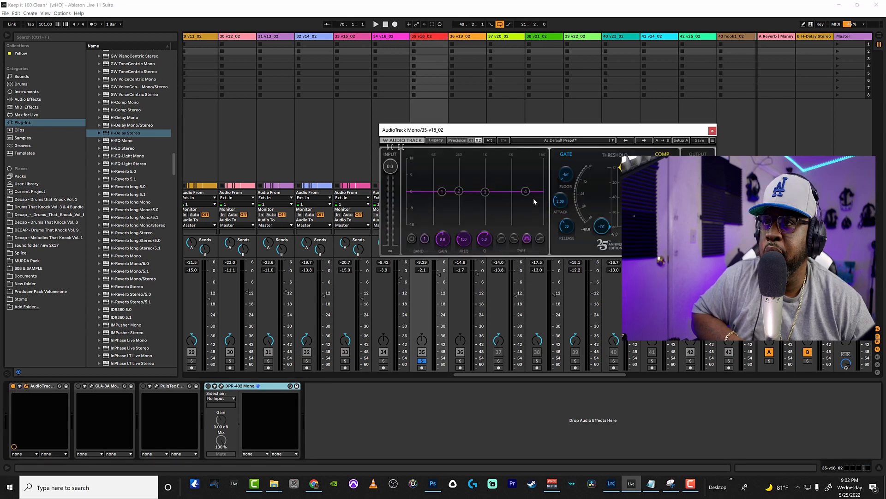
drag(545, 131, 407, 141)
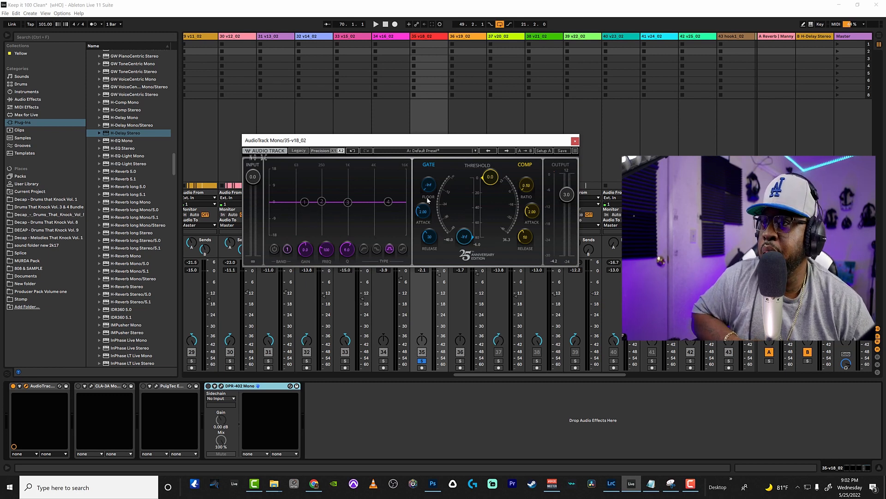
drag(423, 147, 408, 184)
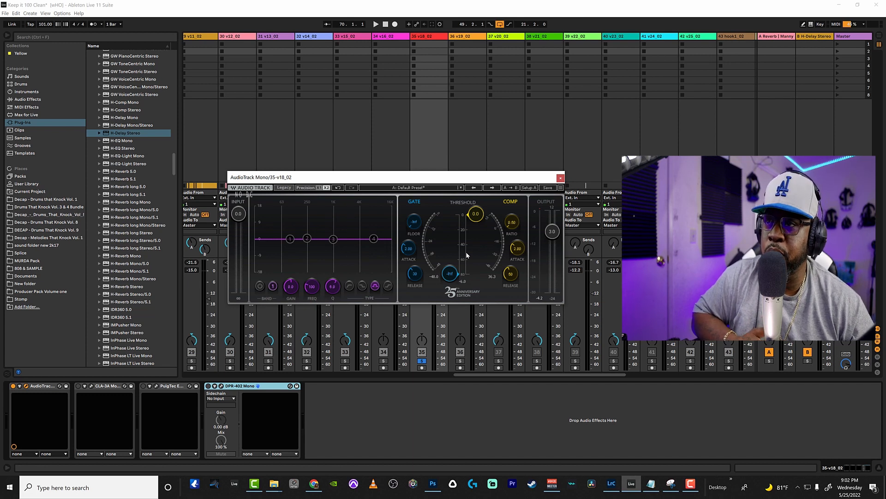
Play the soloed vocal and set the AudioTrack gate threshold to -52.8
click(376, 25)
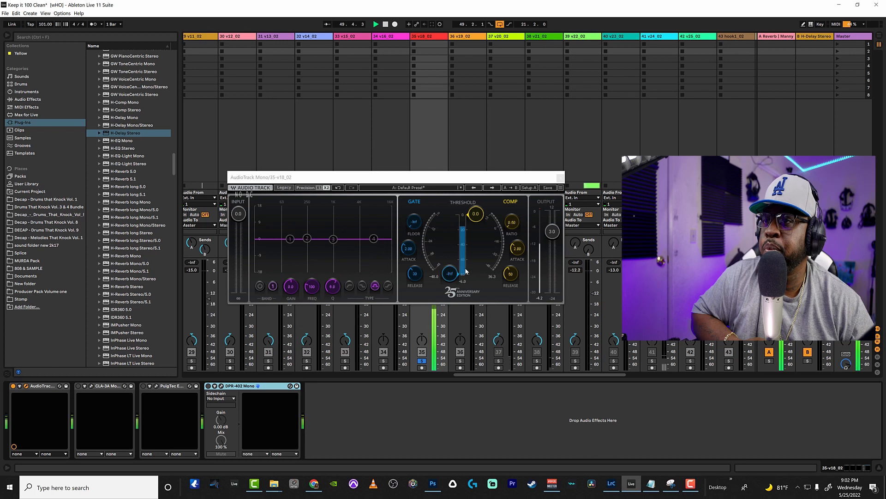
drag(450, 274, 450, 268)
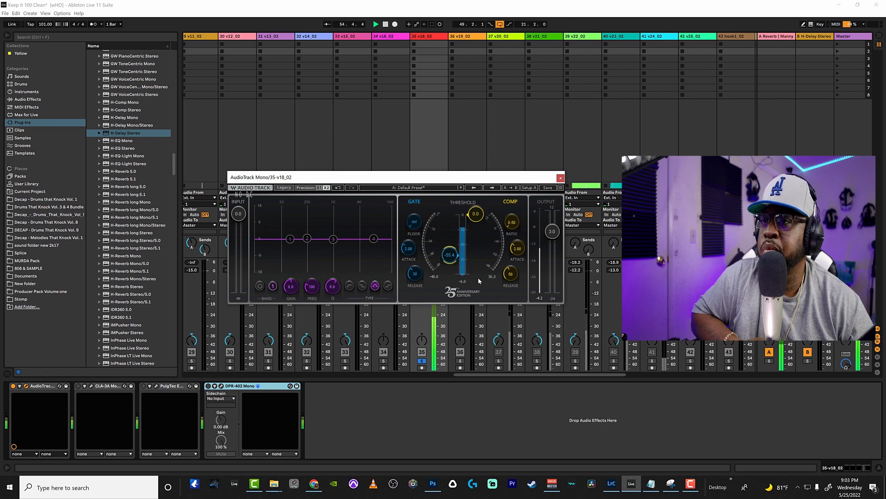
click(386, 24)
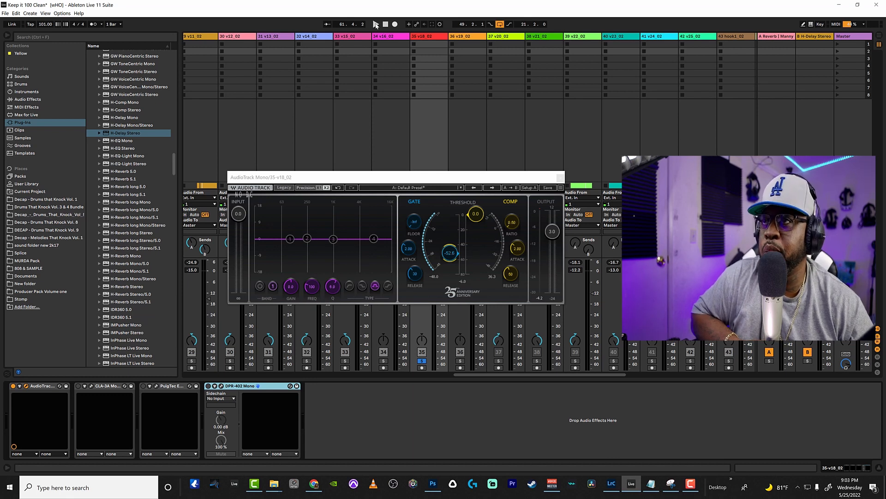
click(376, 24)
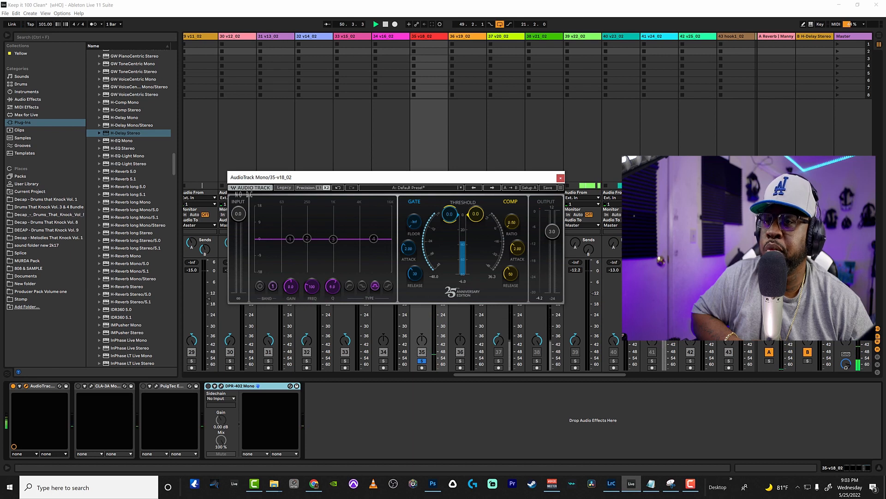
drag(449, 214, 449, 255)
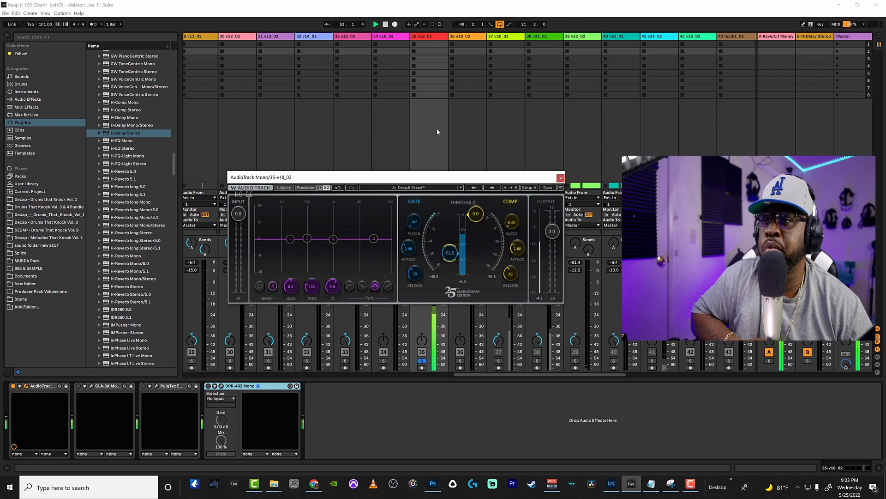
click(385, 24)
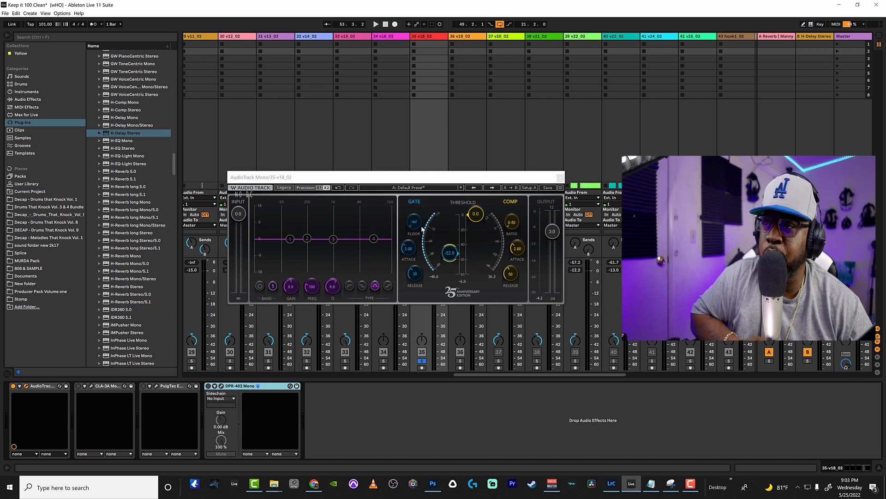
Enable EQ band 1 in AudioTrack as a high-pass filter at 100 Hz
drag(419, 177, 436, 195)
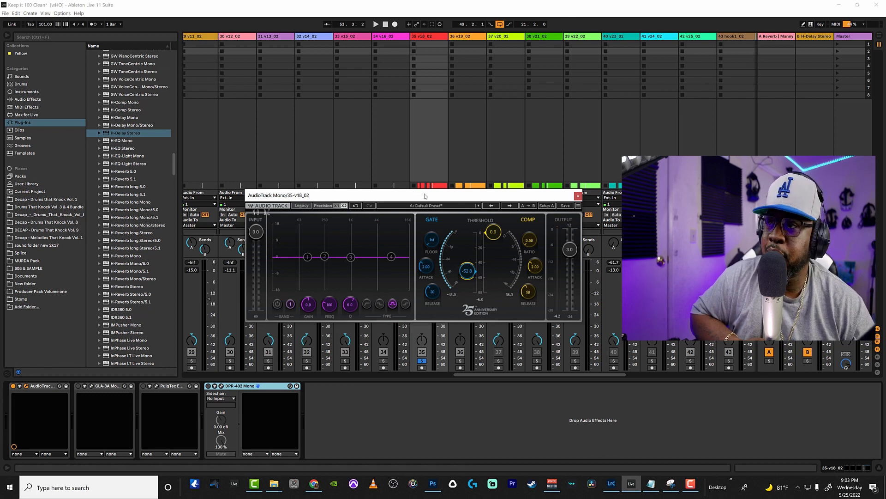
mouse_move(424, 200)
mouse_down()
mouse_move(349, 170)
mouse_move(440, 183)
mouse_move(433, 187)
mouse_up()
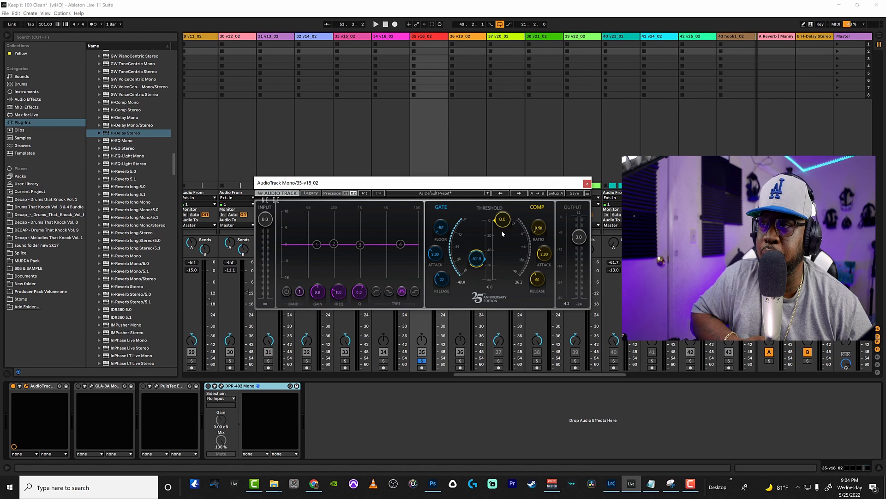
click(286, 292)
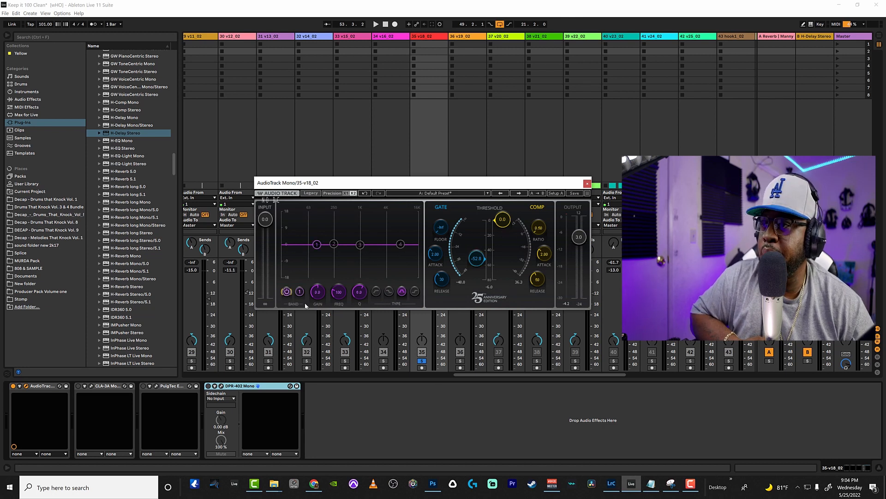
click(376, 293)
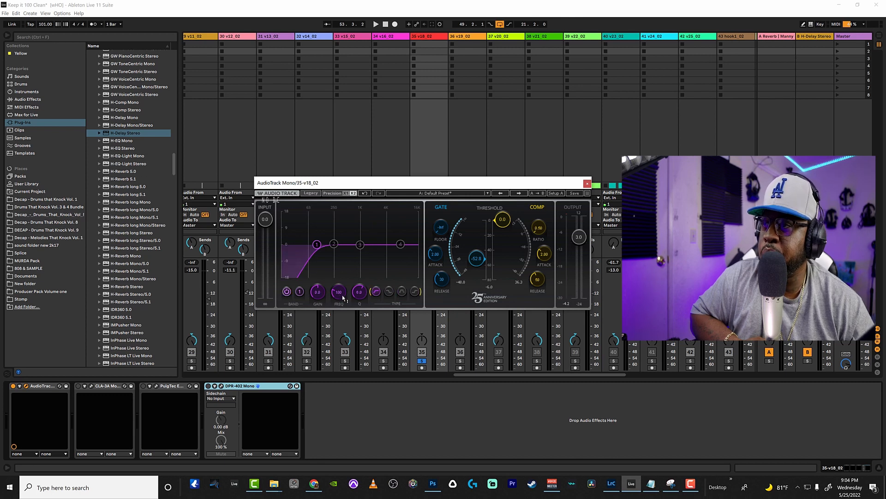
drag(339, 293, 339, 306)
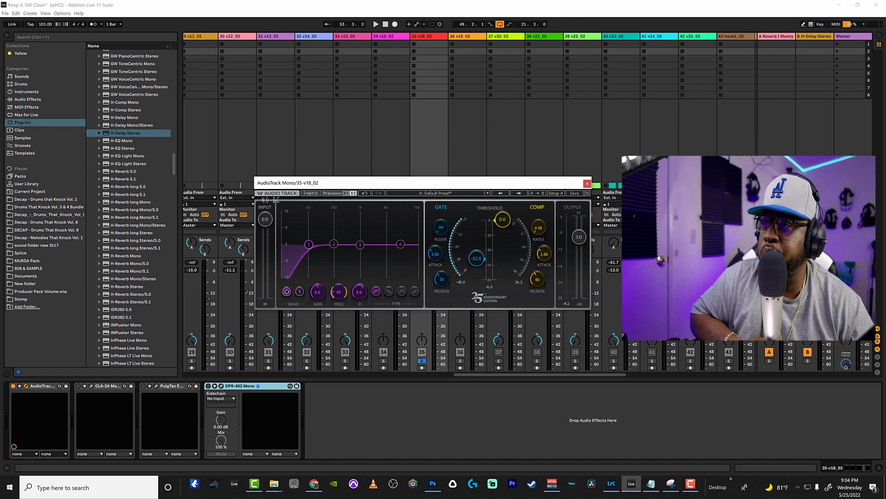
text(10)
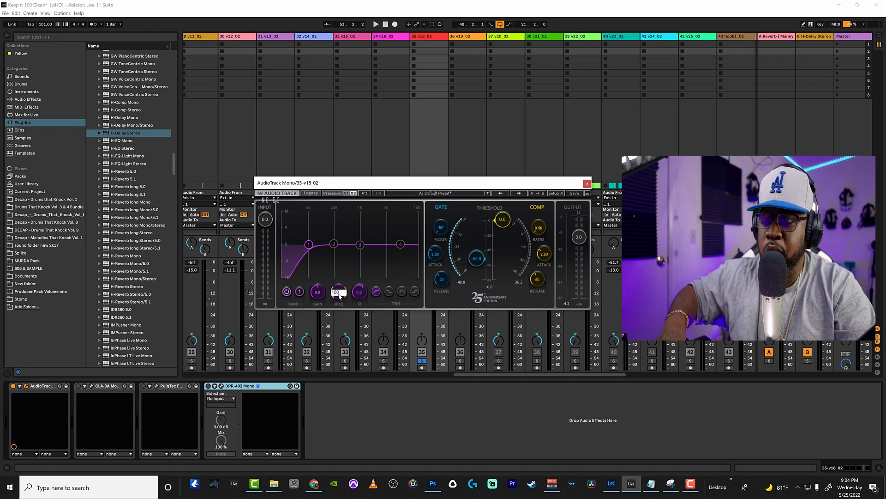
text(0)
key(Return)
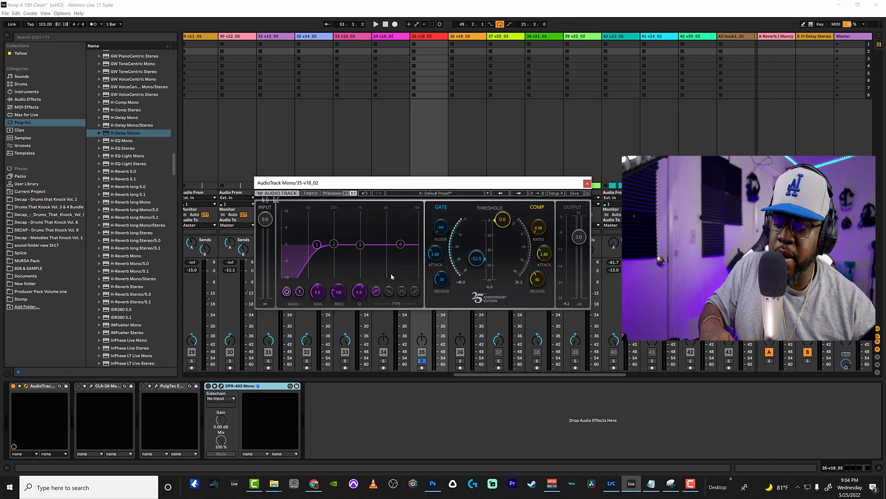
Compare the soloed vocal with EQ band 1's high-pass filter off and on during playback
key(space)
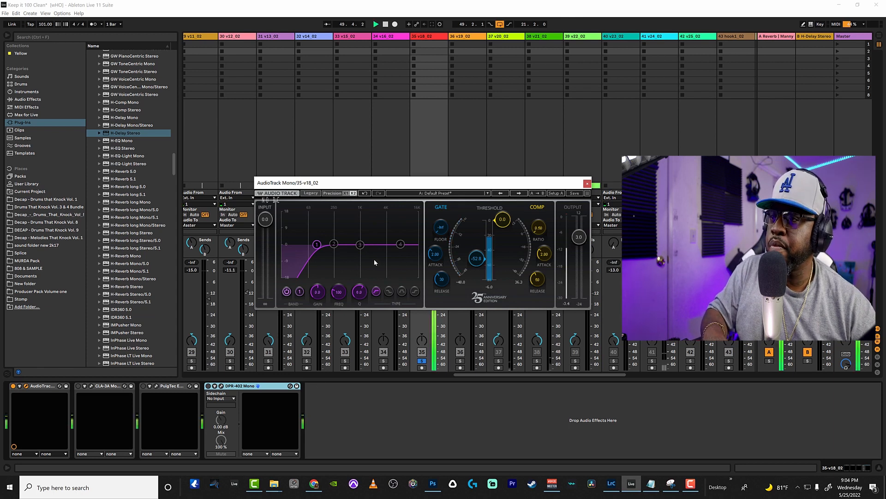
click(288, 293)
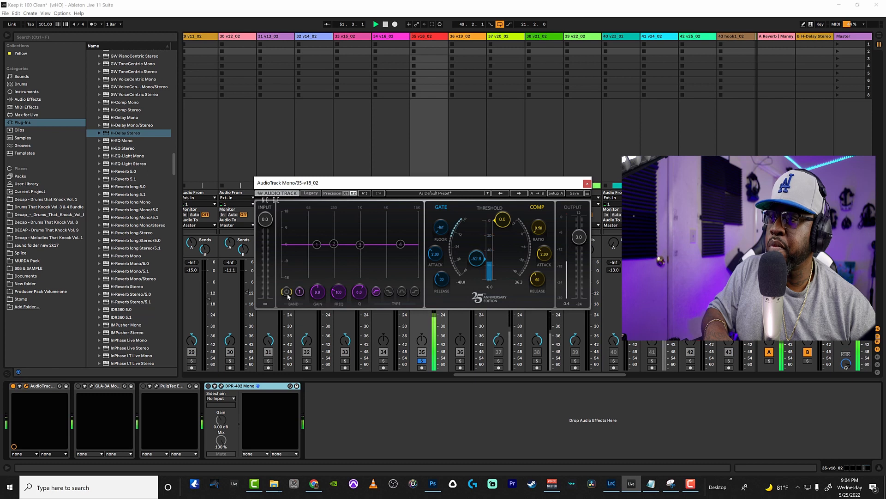
click(287, 294)
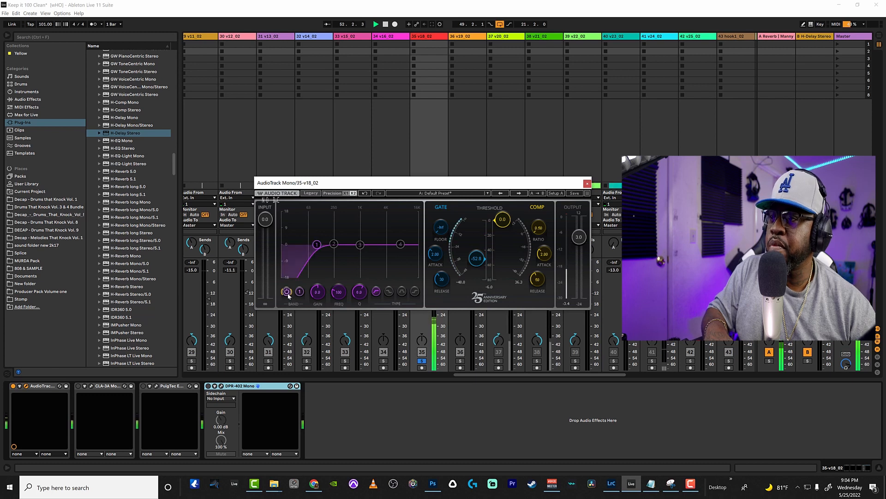
click(287, 293)
click(288, 293)
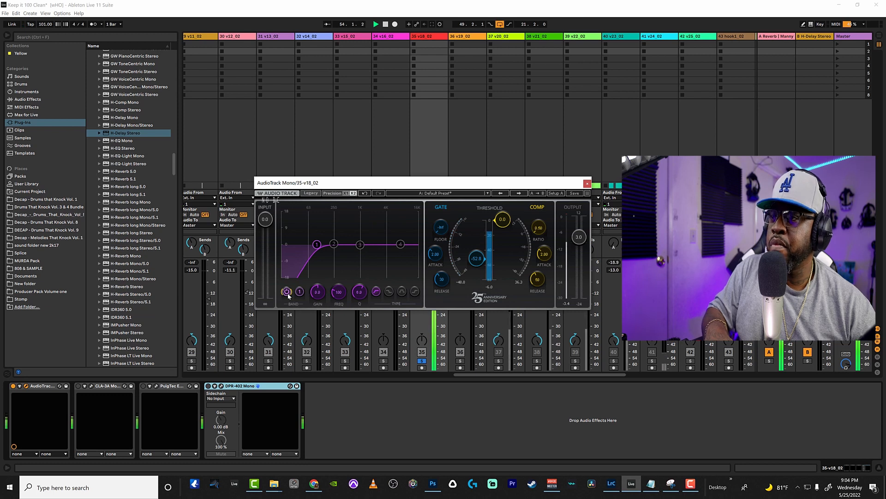
key(space)
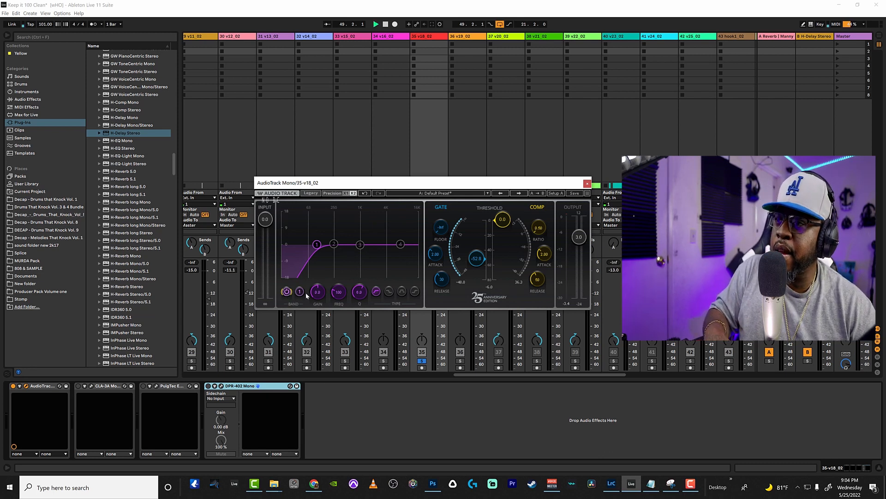
Vary the band 1 high-pass frequency during playback and return it to 100 Hz
key(space)
mouse_move(346, 295)
mouse_down()
mouse_move(345, 246)
mouse_move(346, 289)
mouse_up()
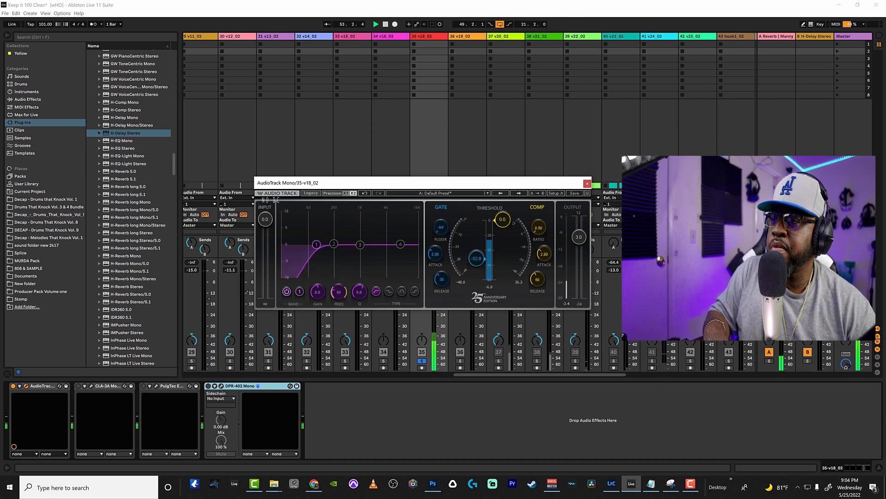
drag(346, 289, 346, 289)
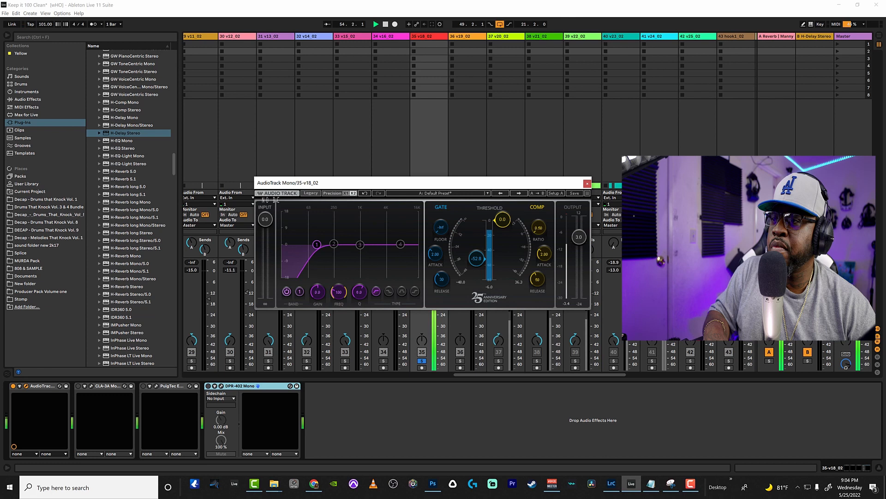
key(space)
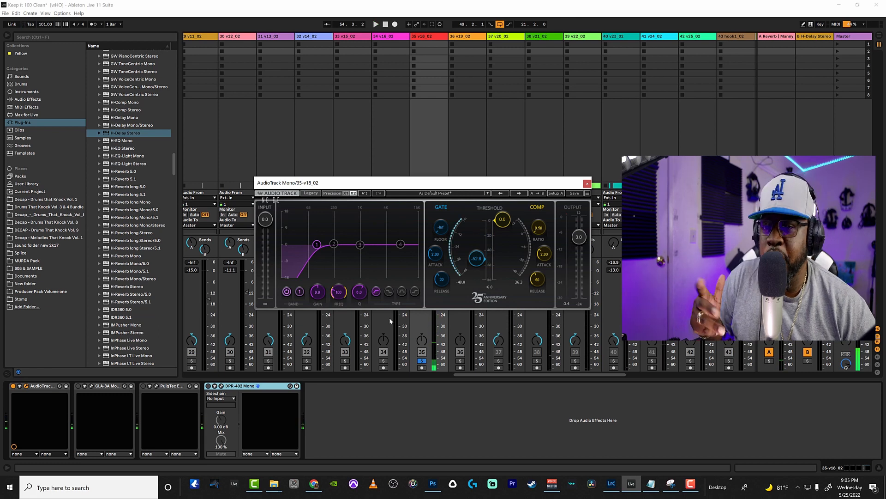
Enable EQ band 2 in AudioTrack with a cut of about -3 dB near 200 Hz, adjusting its gain and Q during playback
click(334, 245)
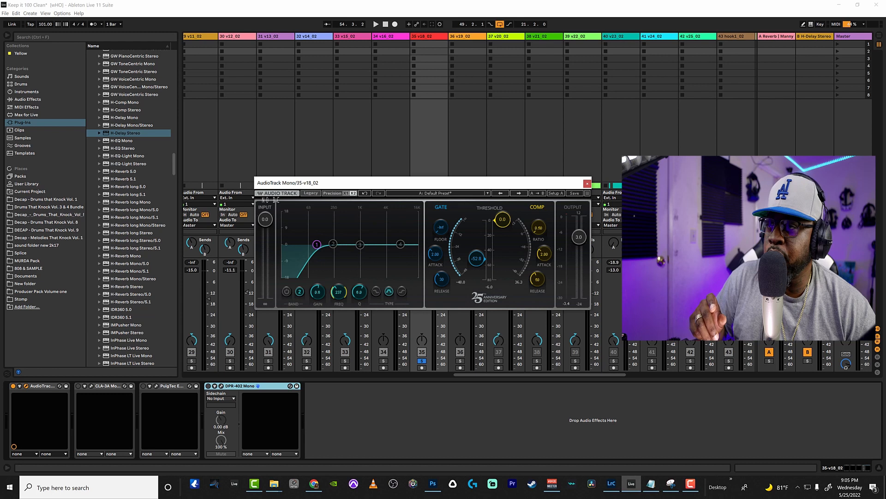
drag(339, 292, 339, 293)
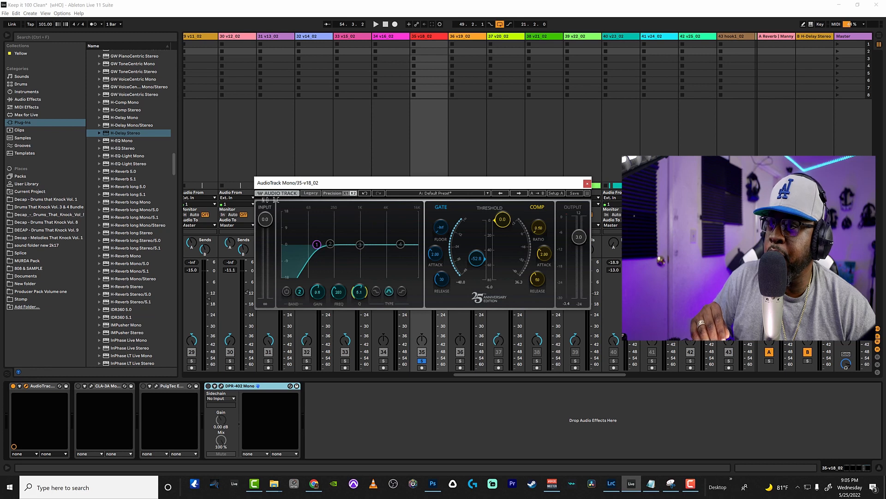
drag(360, 285, 360, 287)
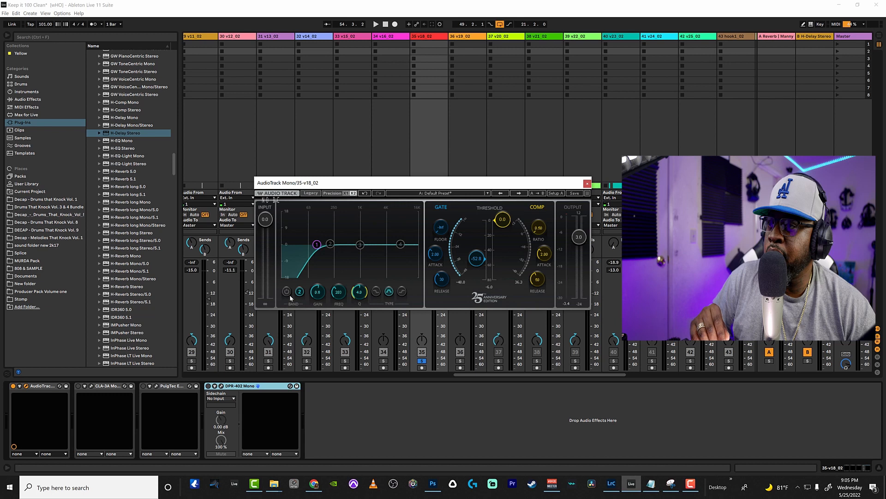
click(286, 292)
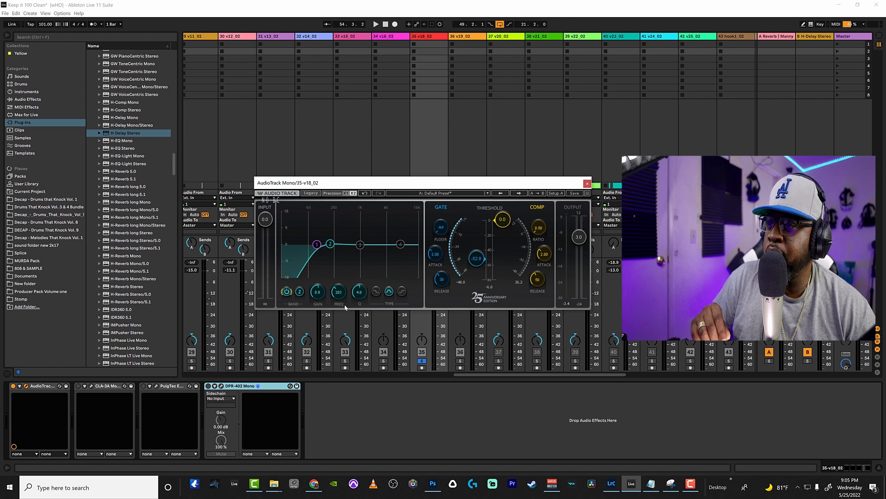
drag(317, 292, 317, 294)
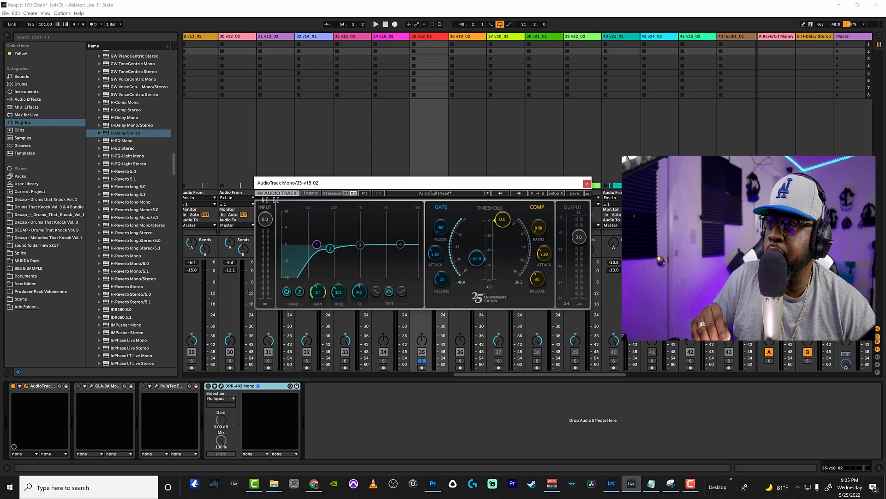
key(space)
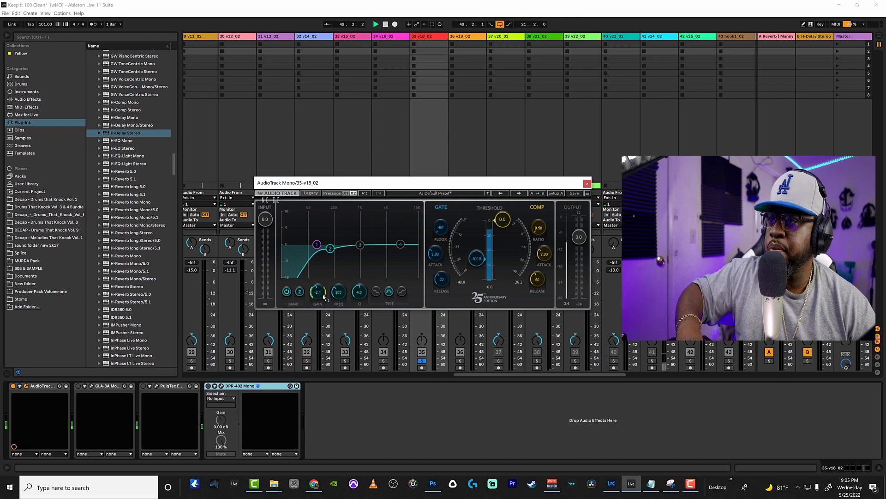
drag(318, 291, 362, 307)
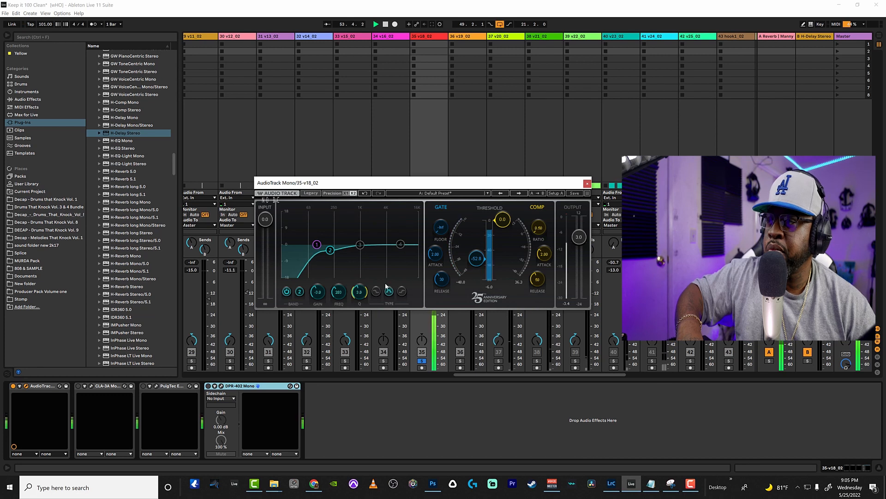
Compare the soloed vocal with AudioTrack bypassed and active to judge the band 2 cut, and stop playback
click(13, 386)
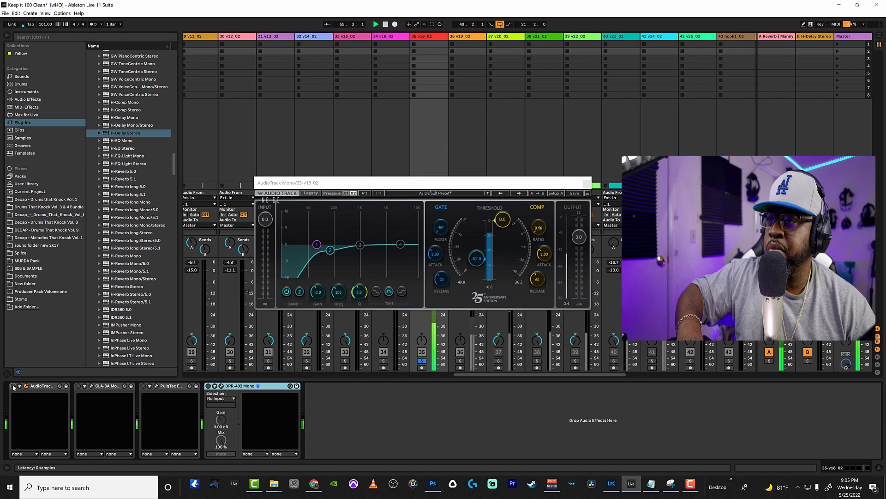
click(14, 386)
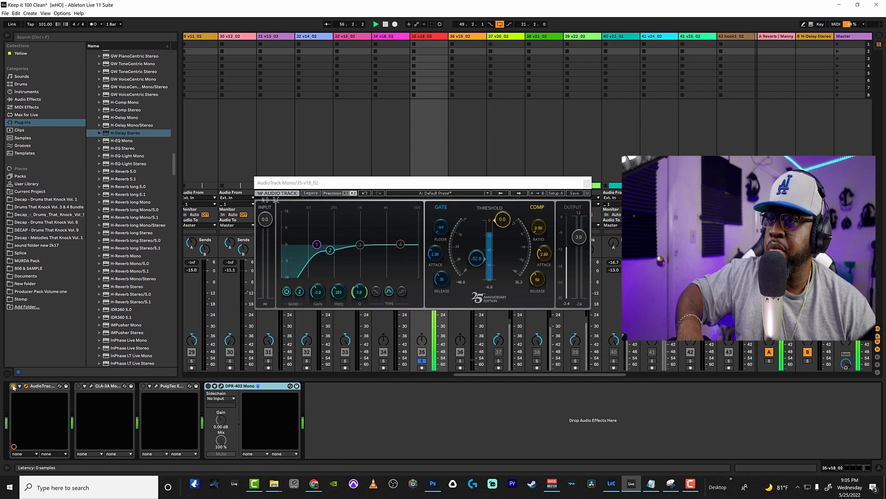
click(13, 386)
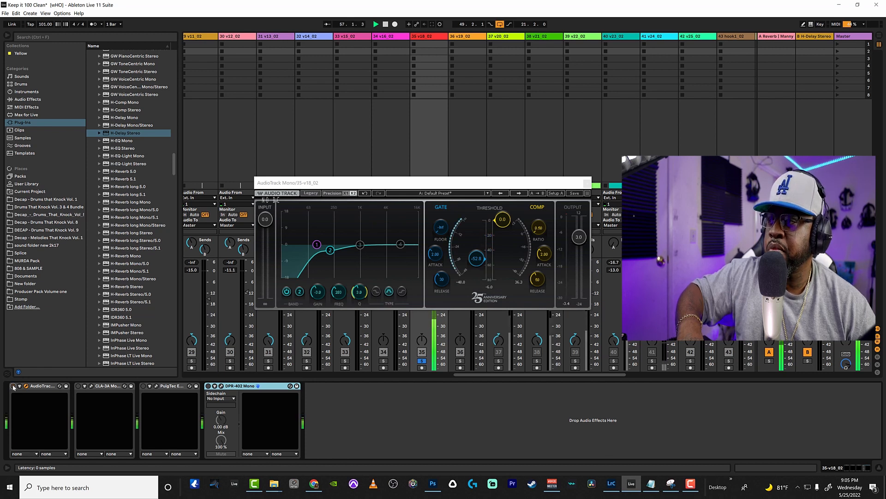
click(14, 386)
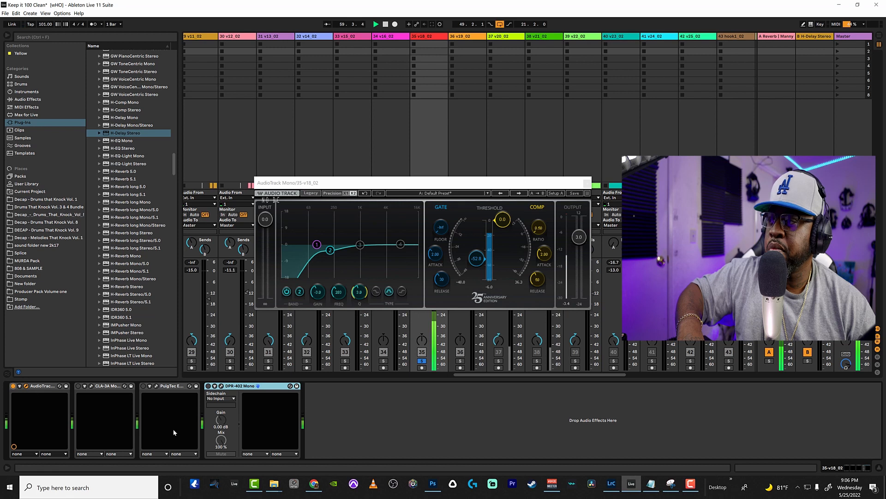
key(space)
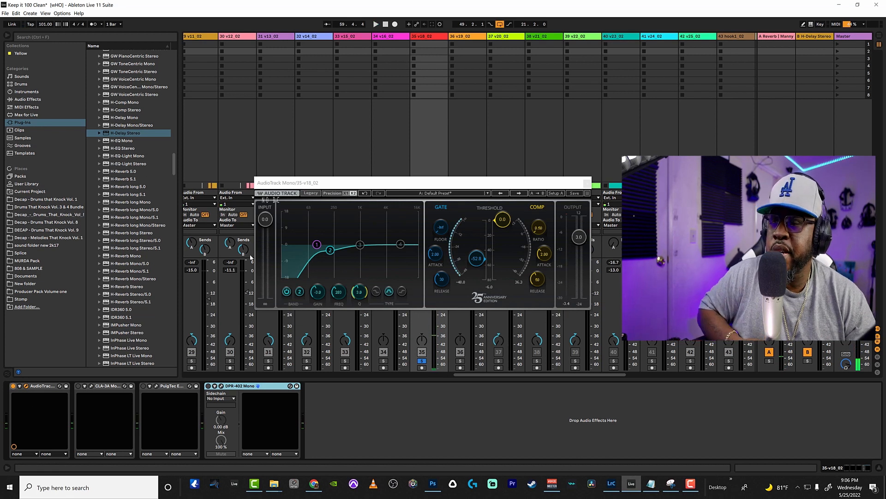
Enable EQ band 3 at 350 Hz with a gain of -2.5 dB
click(360, 245)
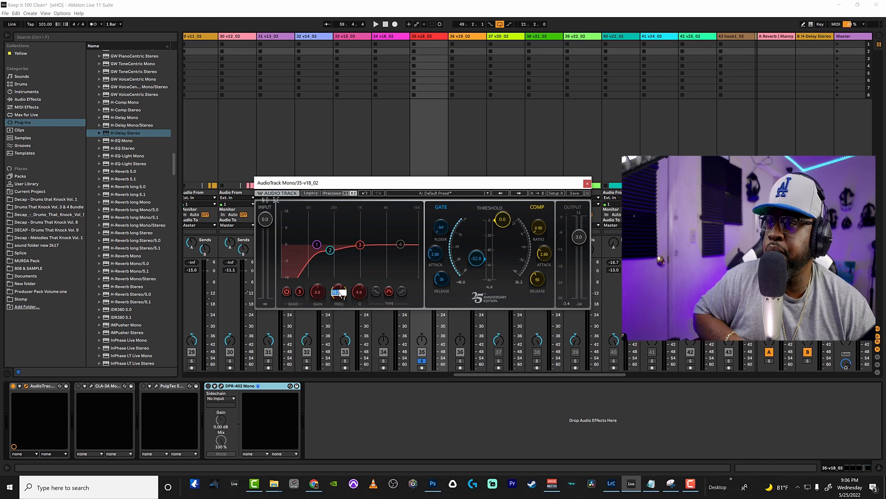
text(350)
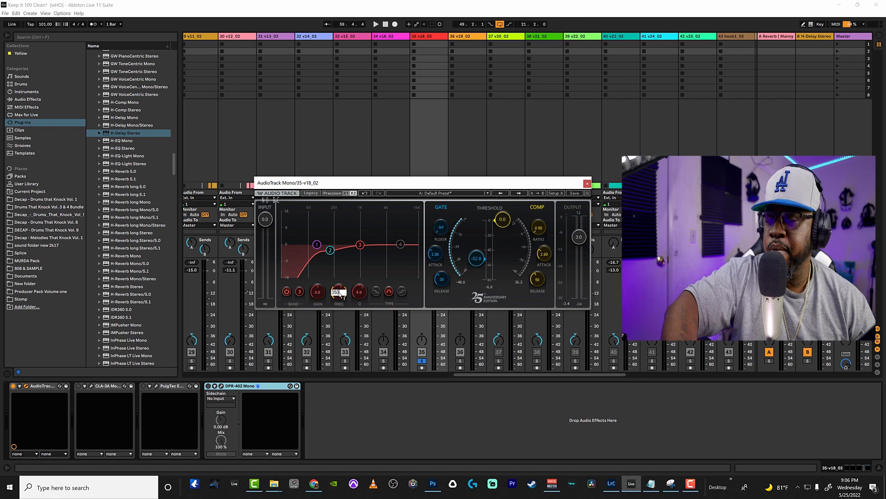
key(Return)
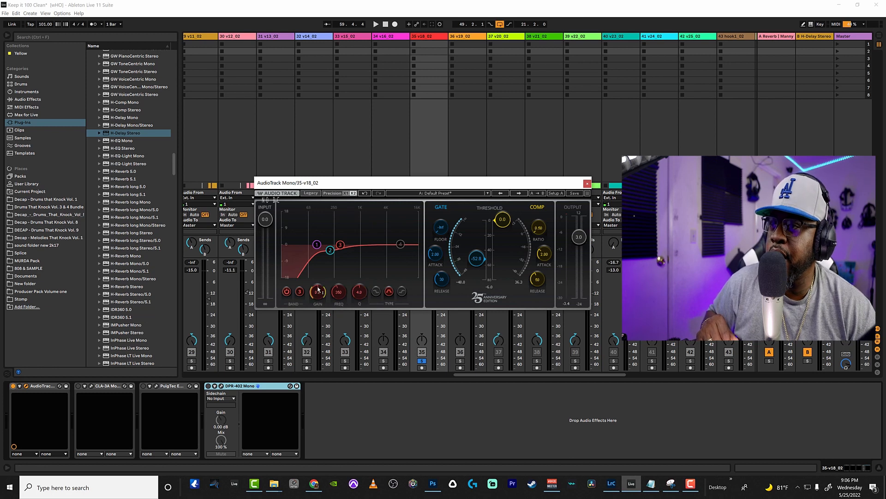
drag(317, 292, 318, 299)
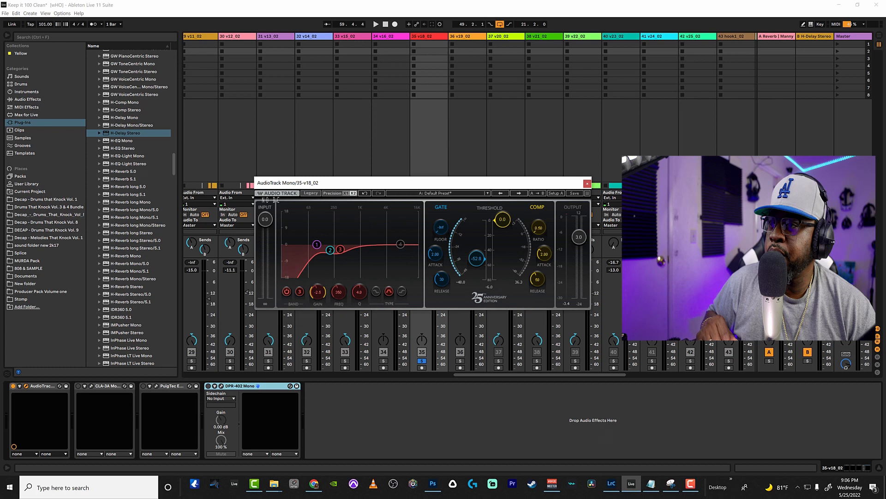
Play the soloed vocal and compare AudioTrack off and on to judge the added 350 Hz cut
key(space)
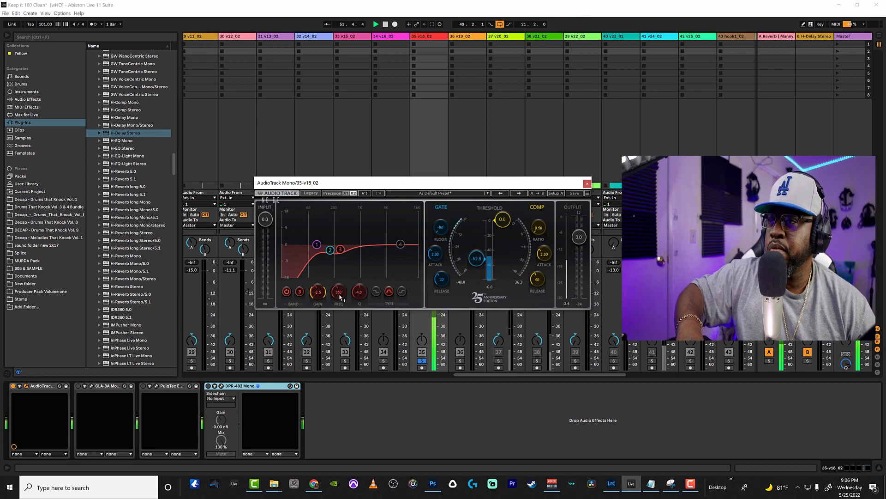
click(13, 387)
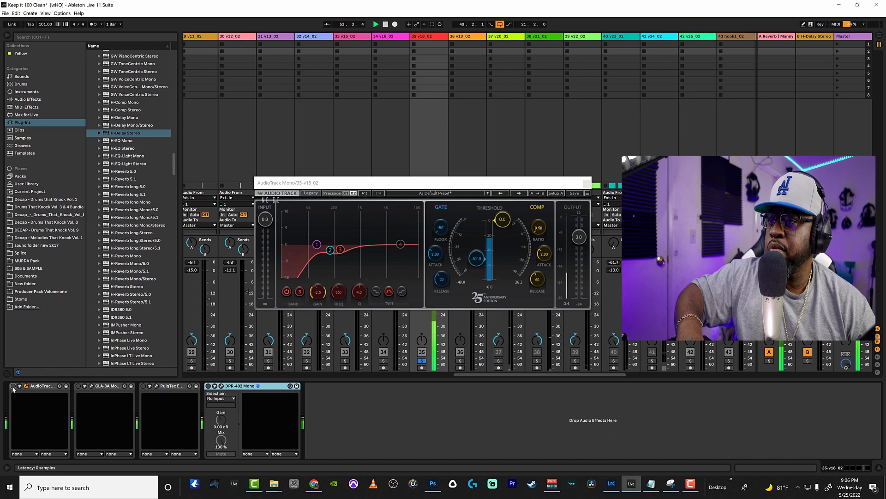
click(13, 387)
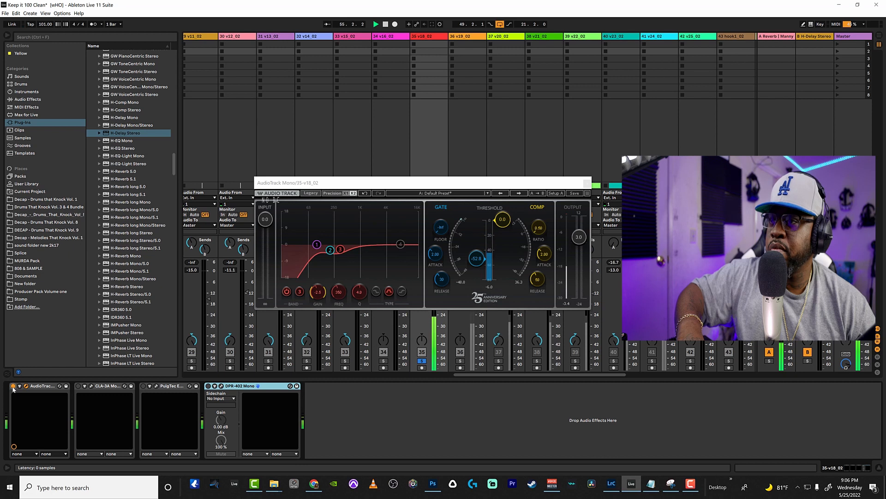
click(13, 387)
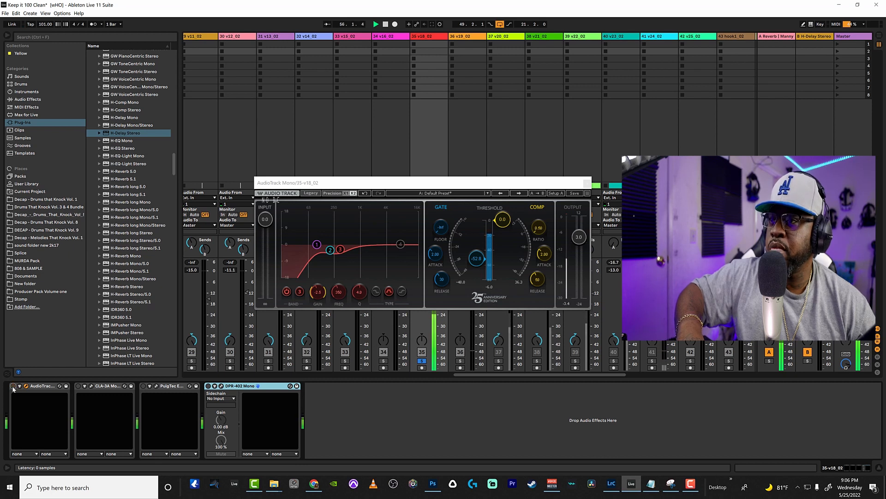
click(13, 385)
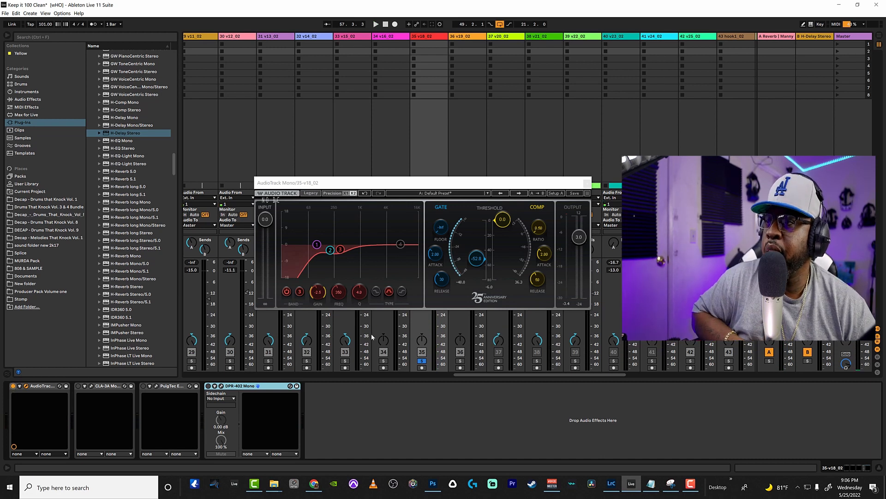
Enable EQ band 4 at 500 Hz with a gain of -2.0 dB
click(401, 245)
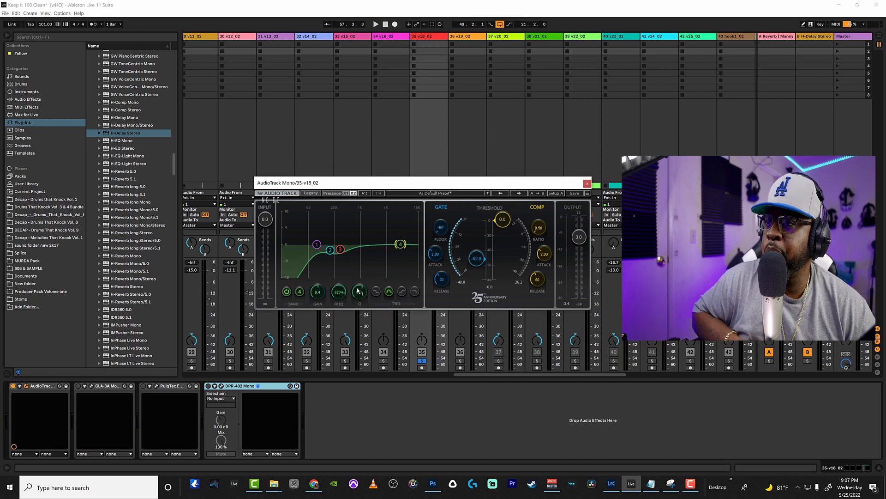
click(339, 291)
text(50)
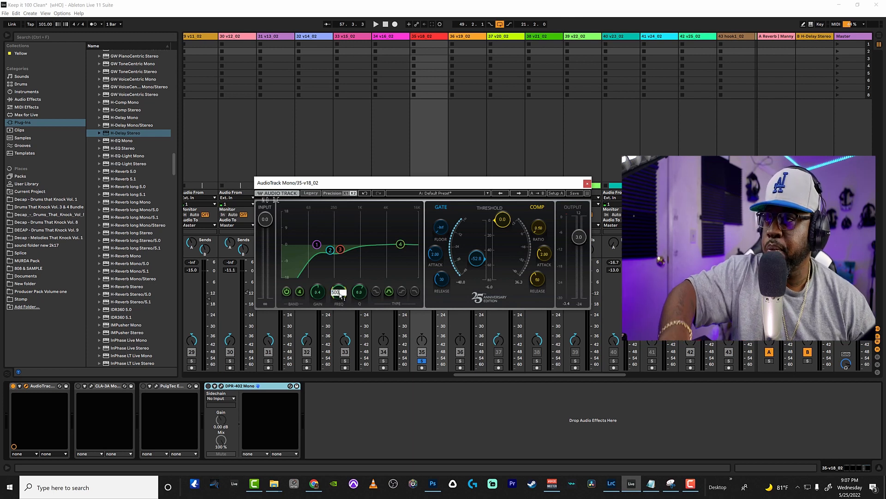
text(0)
key(Return)
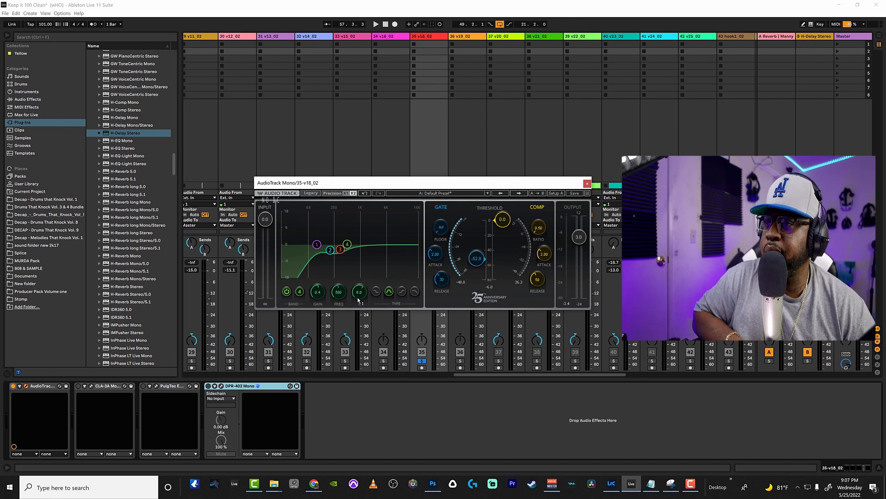
drag(316, 291, 316, 300)
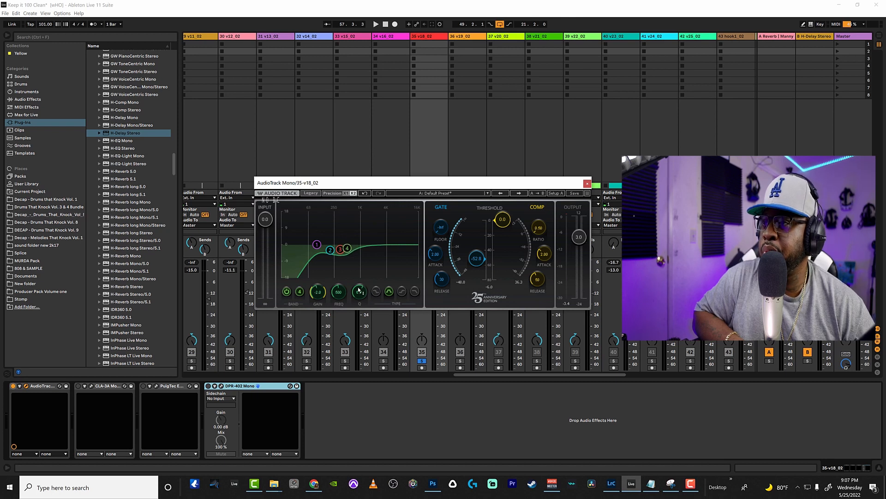
Play the soloed vocal and compare AudioTrack off and on with the 500 Hz cut included
key(space)
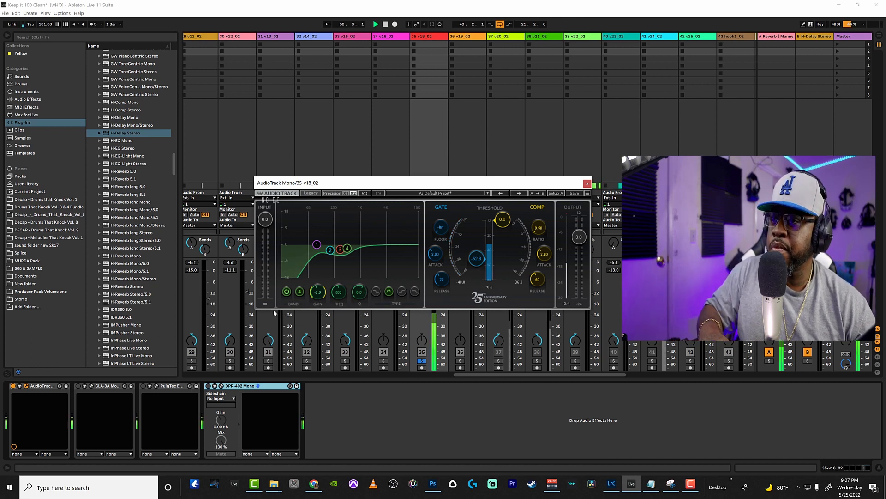
click(13, 386)
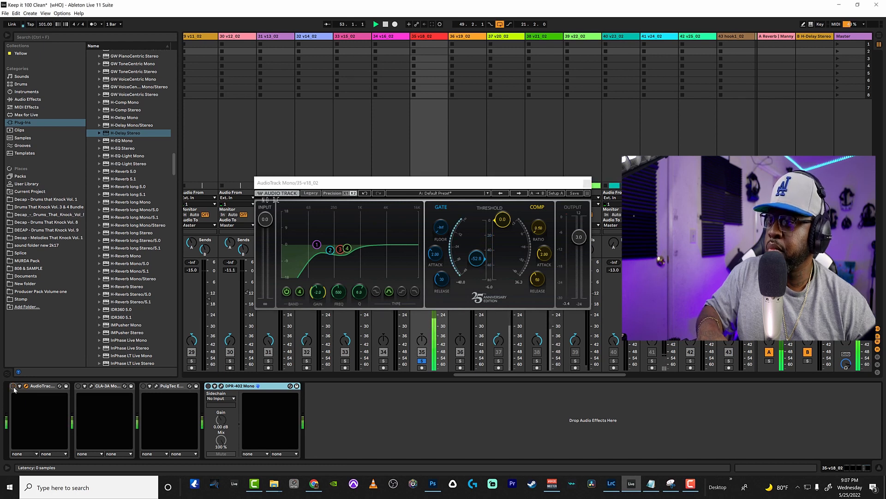
click(13, 386)
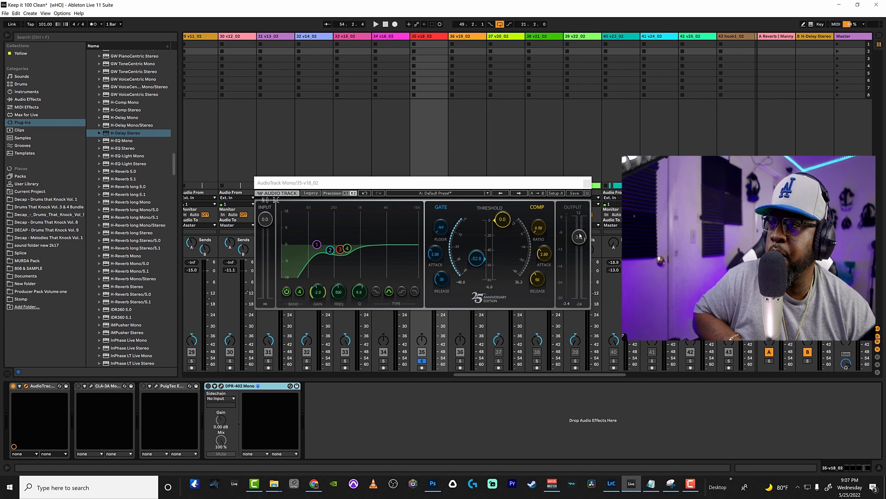
Move the AudioTrack window up and set the plug-in's output level to 0.0
drag(554, 184, 557, 162)
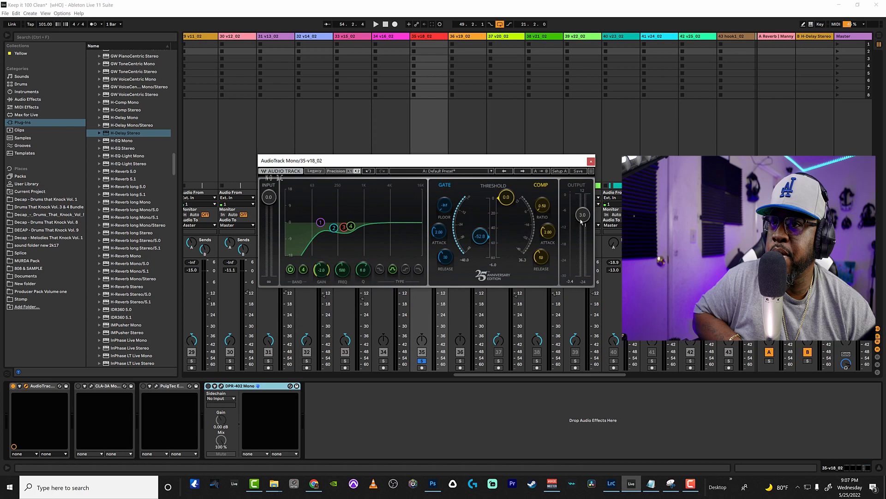
click(584, 214)
text(0.8)
key(Return)
drag(582, 219, 583, 221)
Unsolo v18_02 during playback to hear it in the full mix, moving the AudioTrack window clear of the mixer faders and reopening it
key(space)
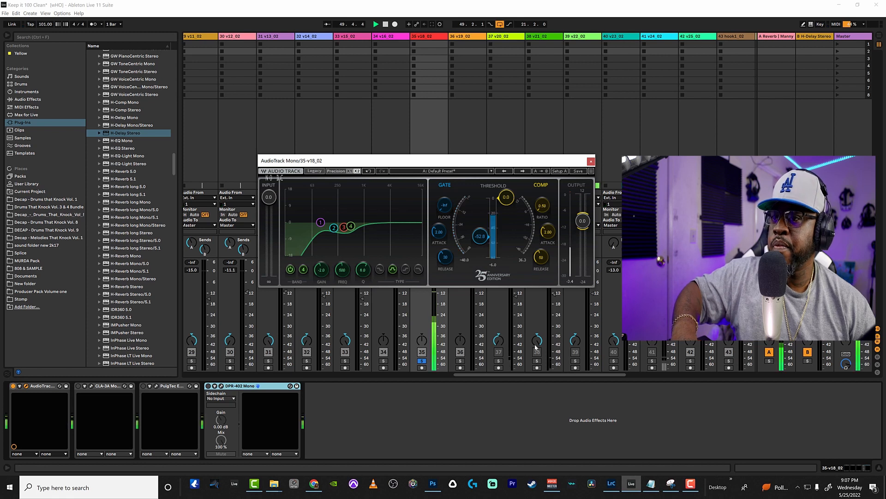
click(422, 361)
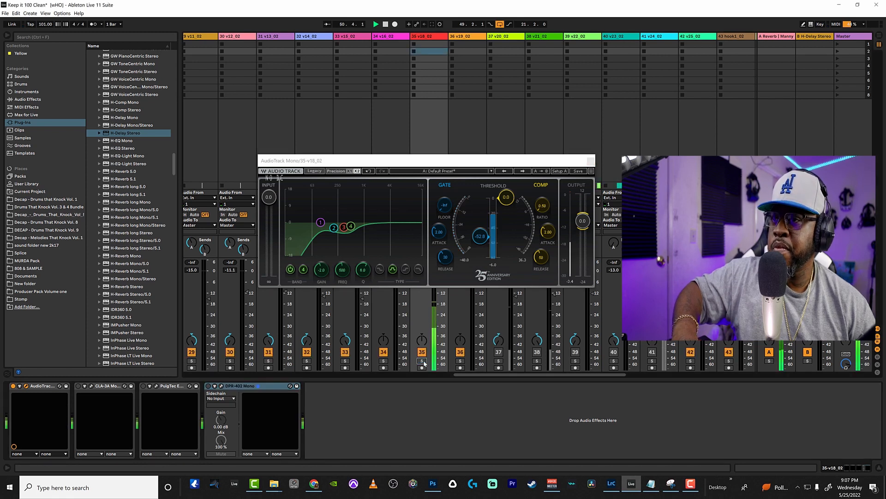
drag(449, 162, 311, 84)
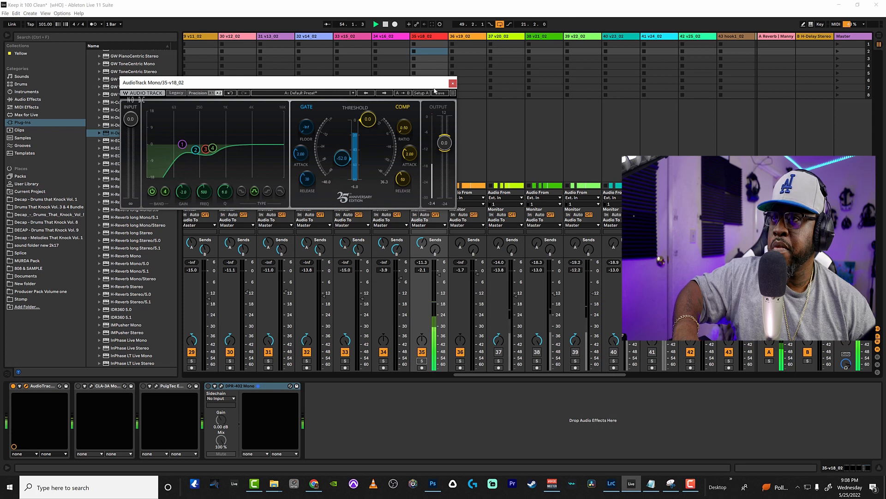
key(space)
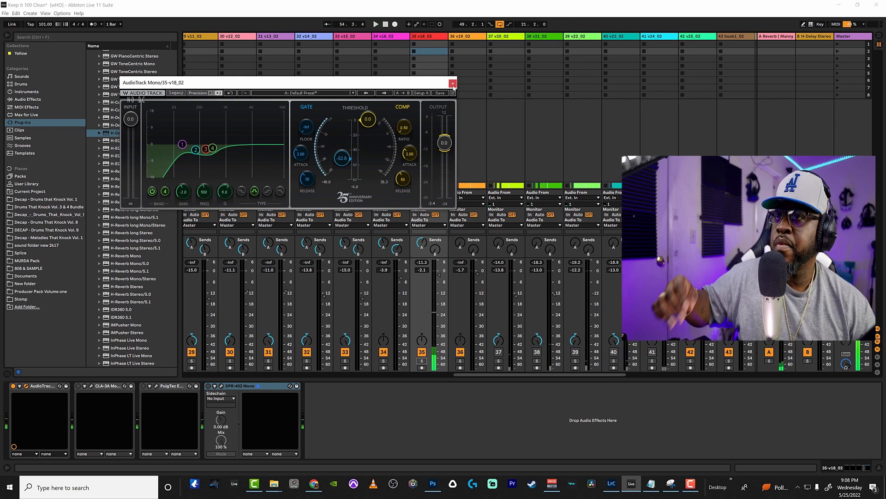
click(452, 84)
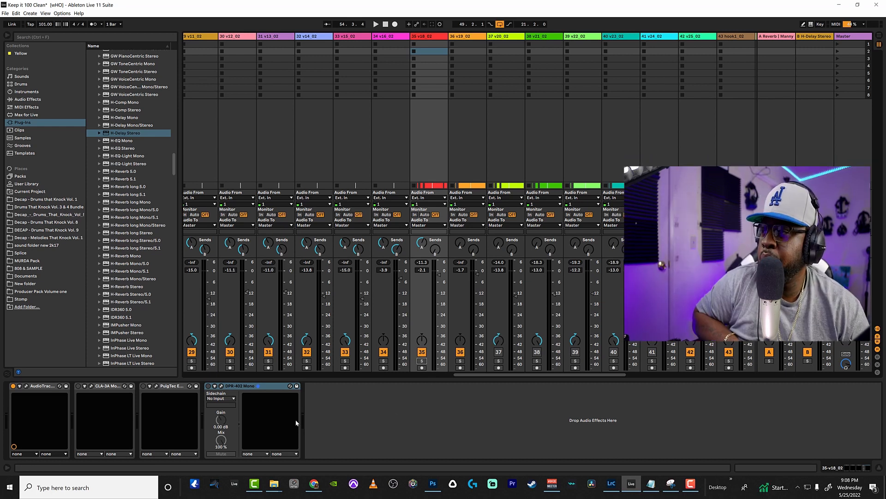
click(27, 385)
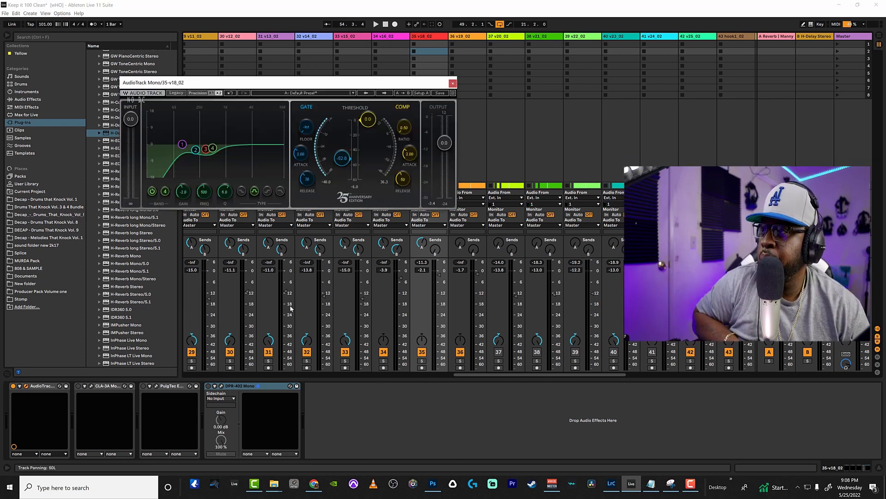
Close AudioTrack, switch on the CLA-3A compressor on v18_02 and open its window clear of the device chain
drag(262, 84, 386, 188)
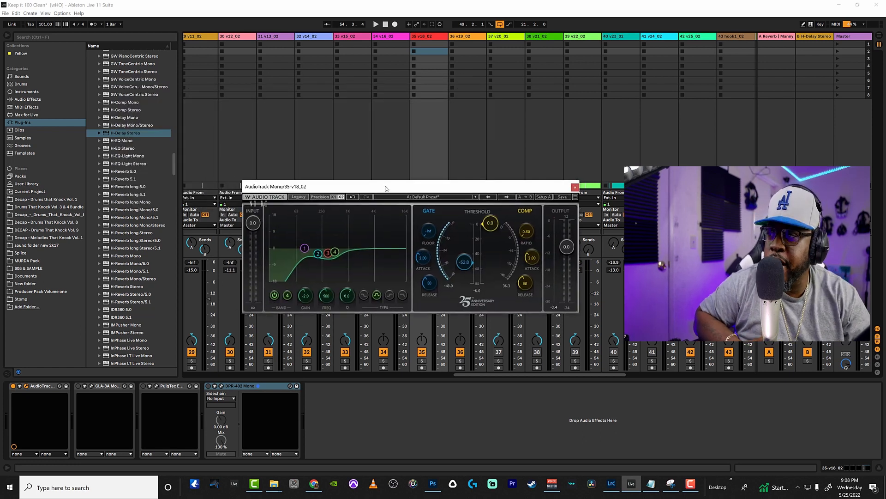
click(576, 187)
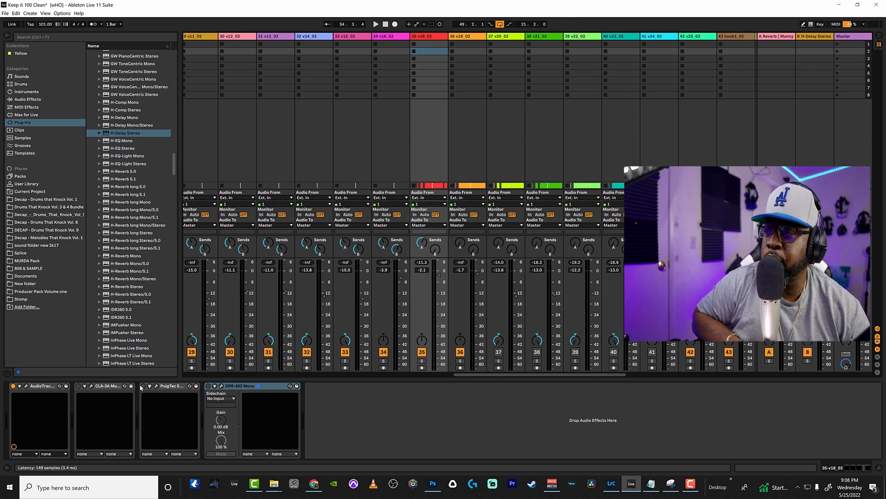
click(78, 386)
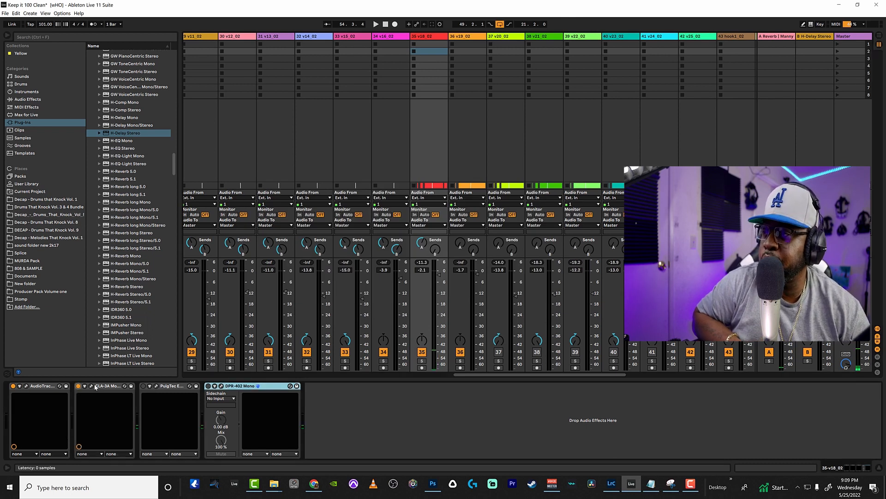
click(90, 386)
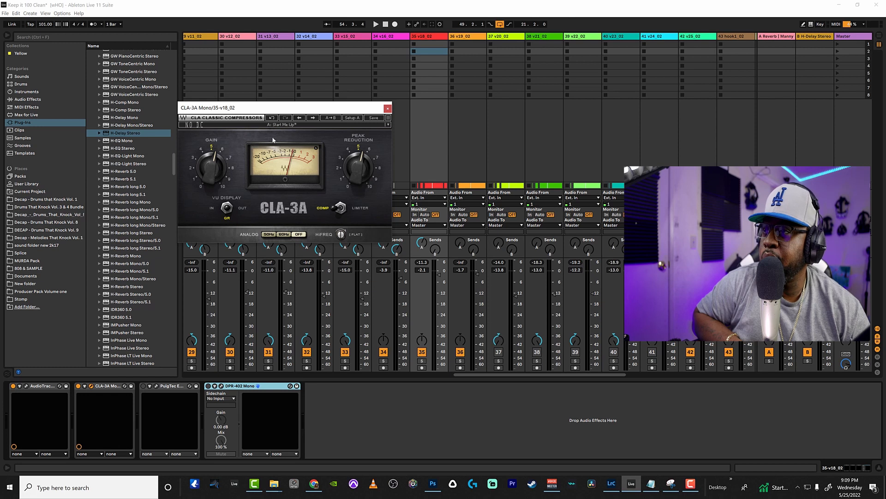
drag(285, 106, 377, 187)
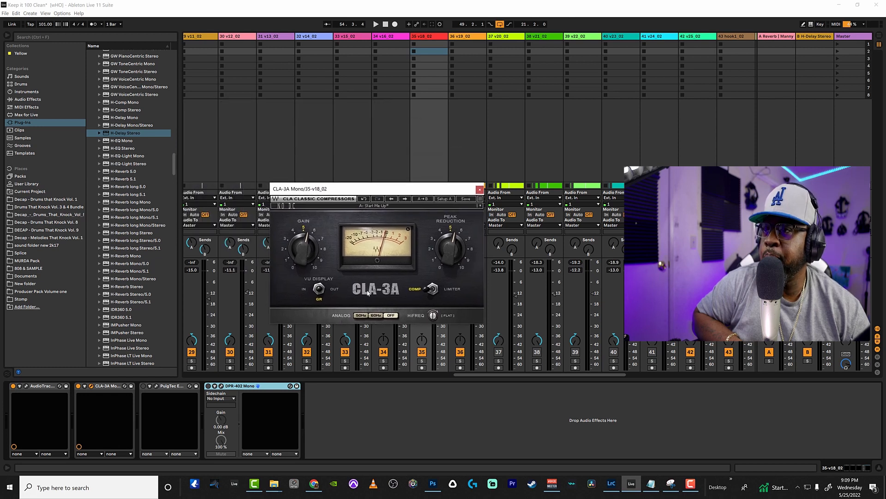
During playback, nudge the CLA-3A's Gain up slightly and raise its Peak Reduction to about 7 in Comp mode
mouse_move(444, 259)
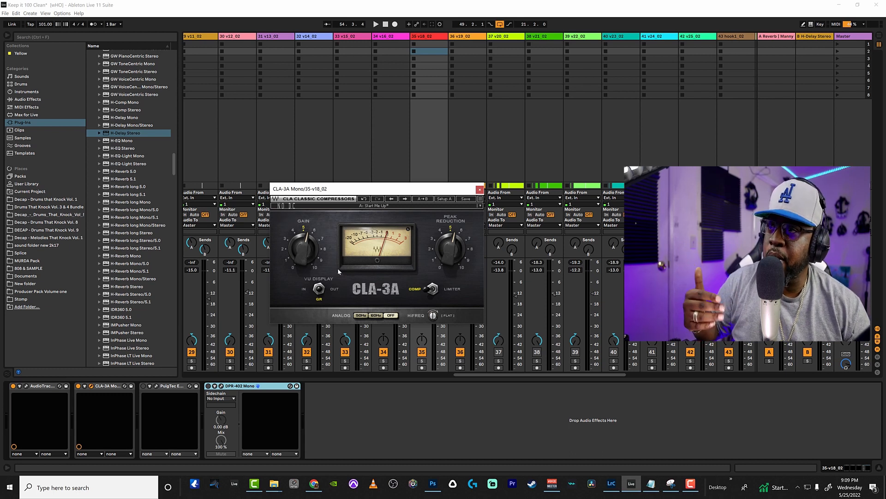
click(306, 242)
click(450, 244)
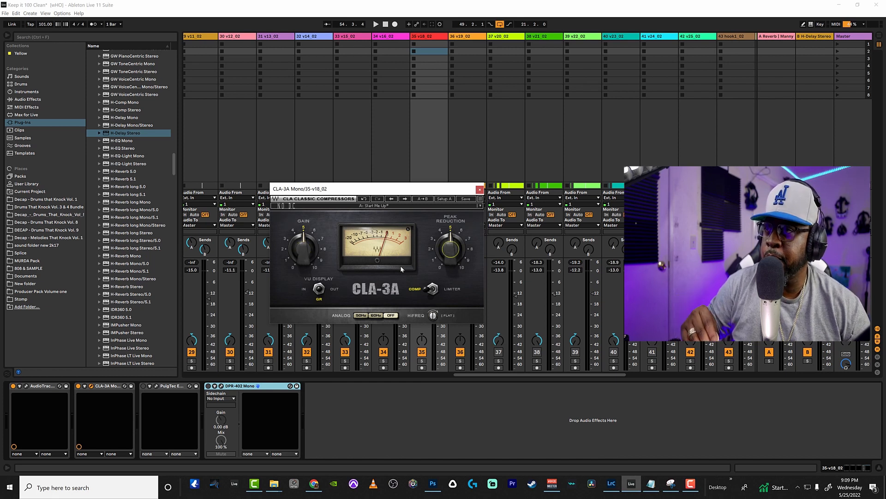
mouse_move(302, 244)
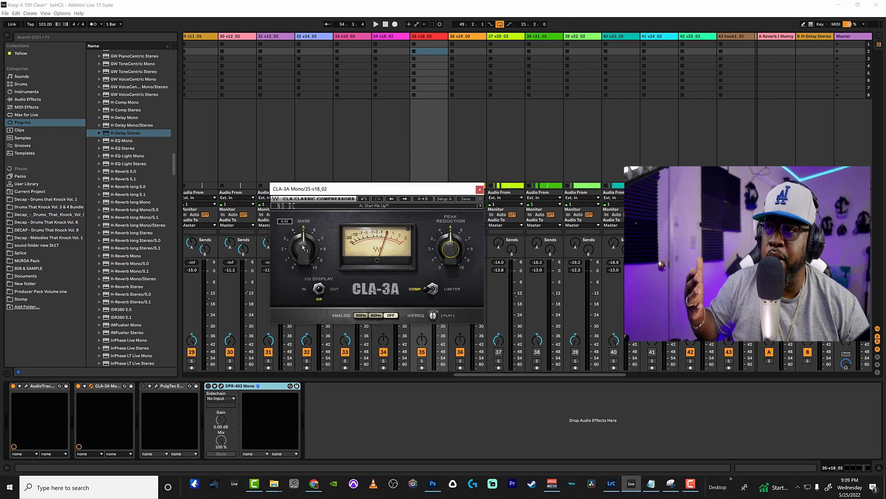
mouse_move(450, 243)
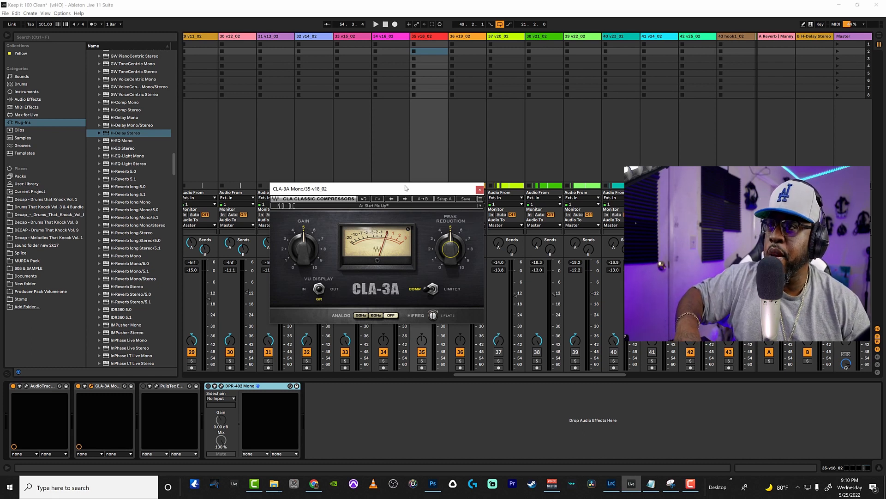
drag(406, 187, 415, 147)
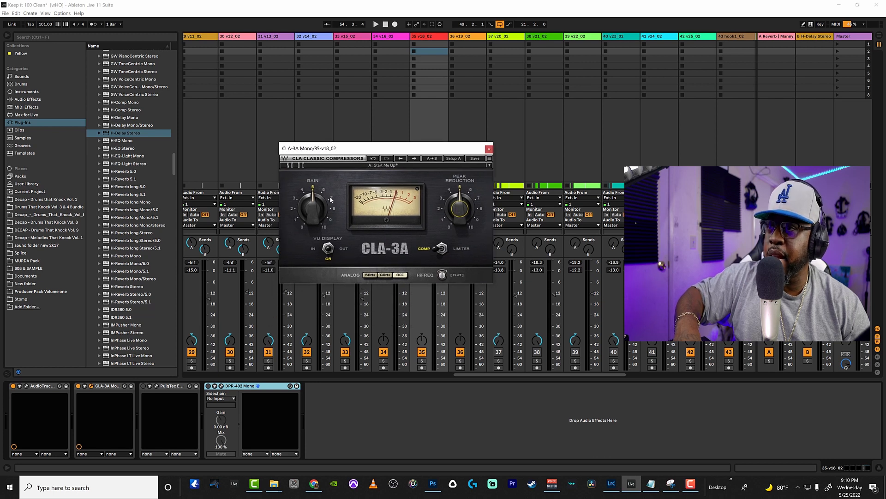
key(space)
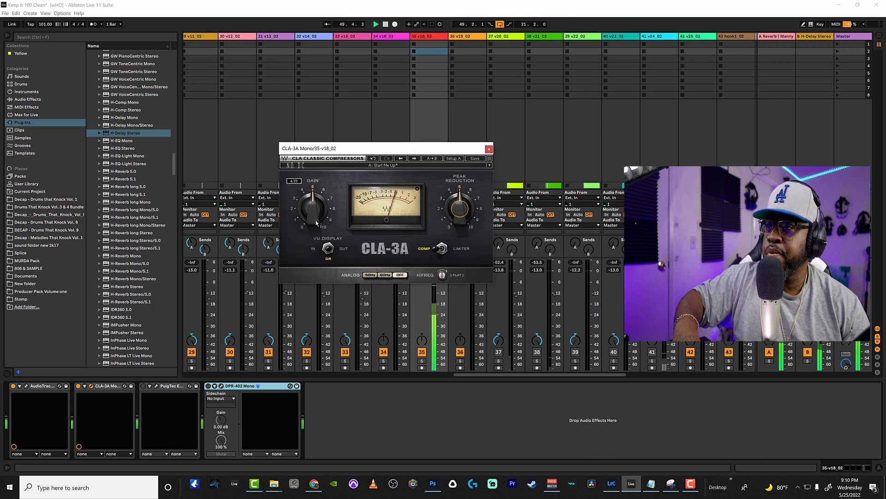
drag(314, 210, 314, 206)
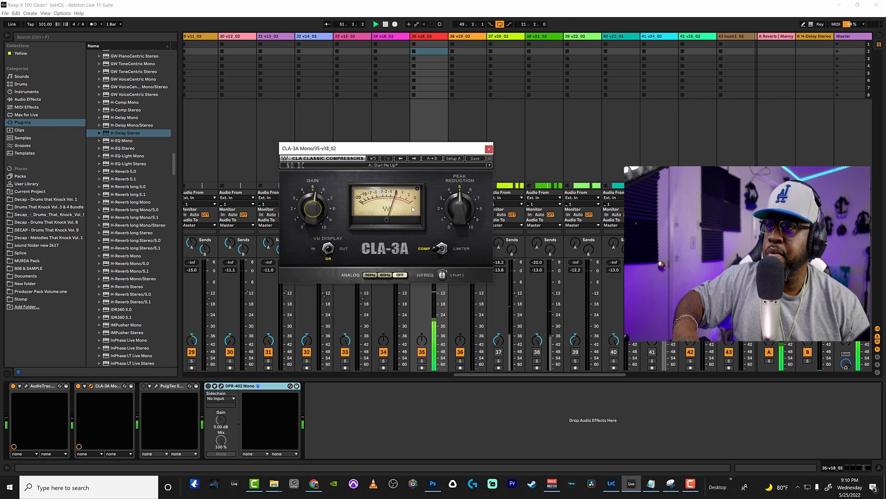
drag(459, 209, 459, 204)
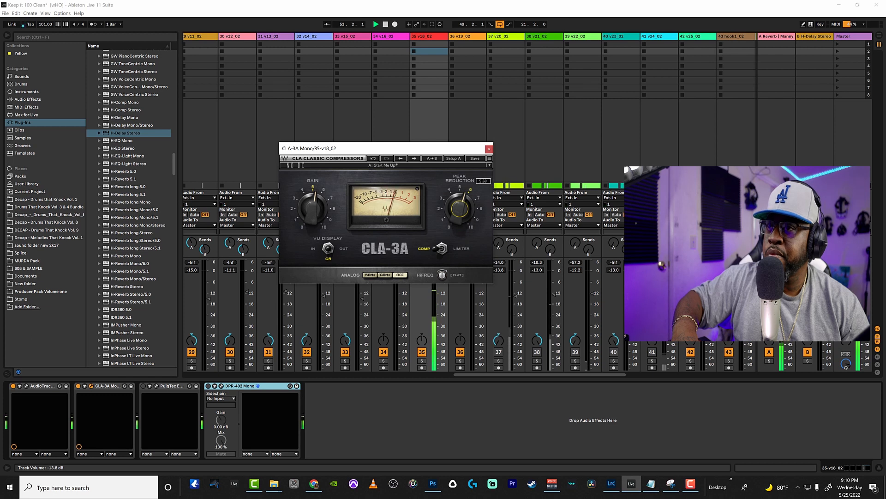
drag(459, 203, 459, 193)
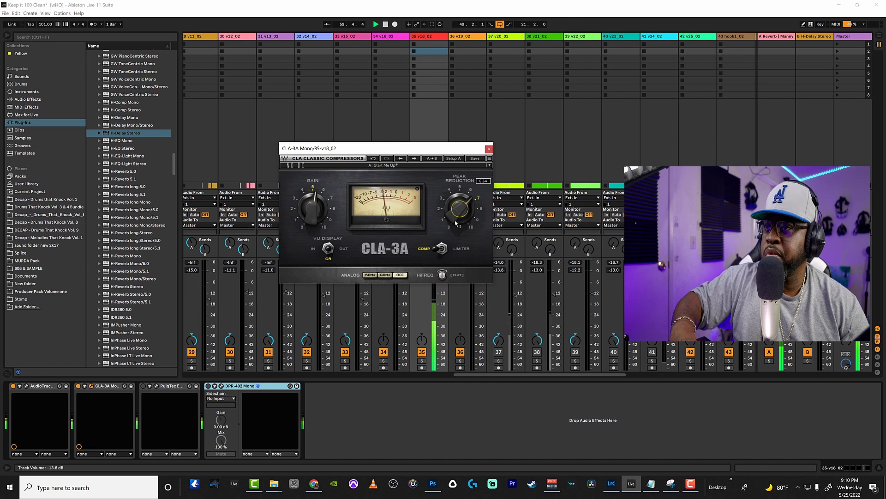
drag(460, 203, 455, 209)
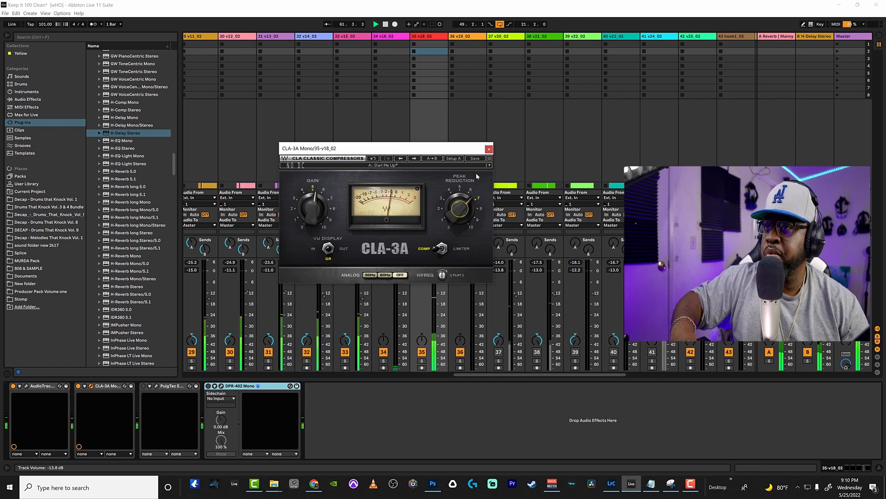
Restart the song to hear the CLA-3A's compression on the vocal, and stop playback
key(space)
key(space)
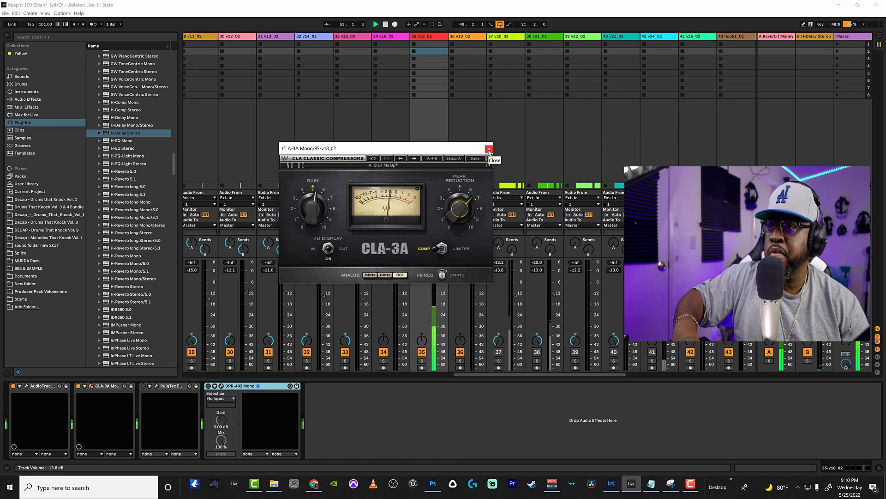
key(space)
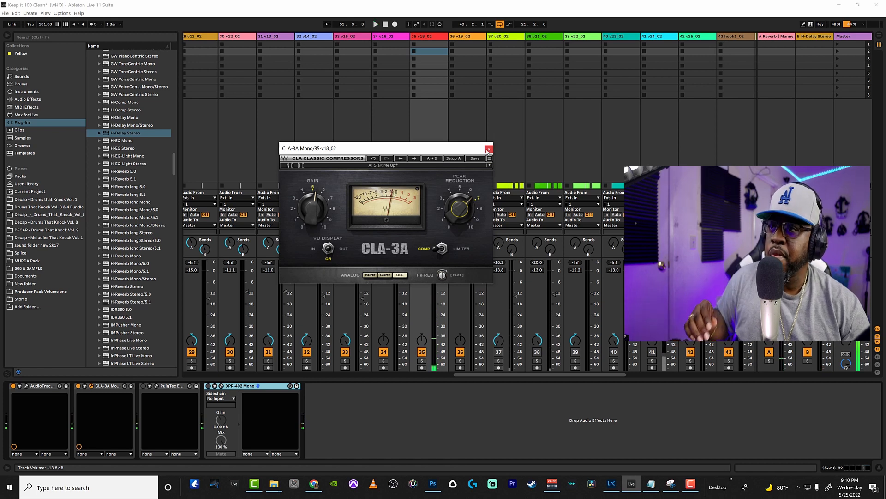
drag(444, 146, 382, 140)
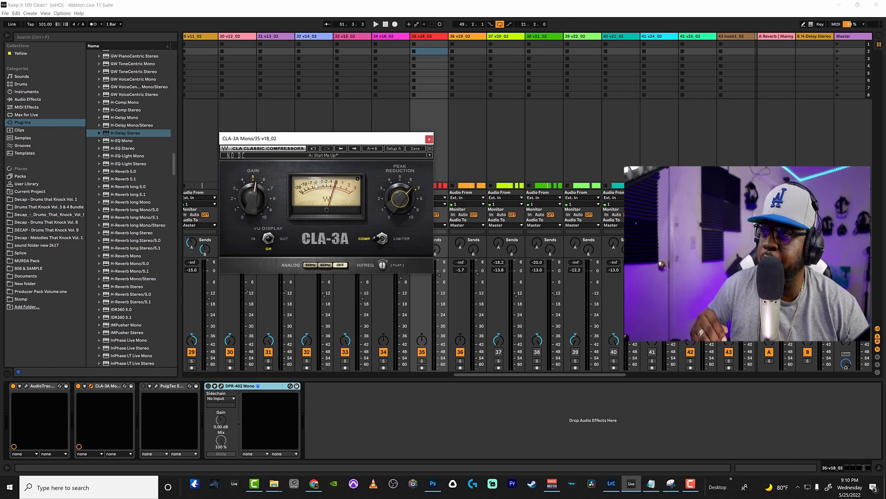
drag(340, 139, 368, 145)
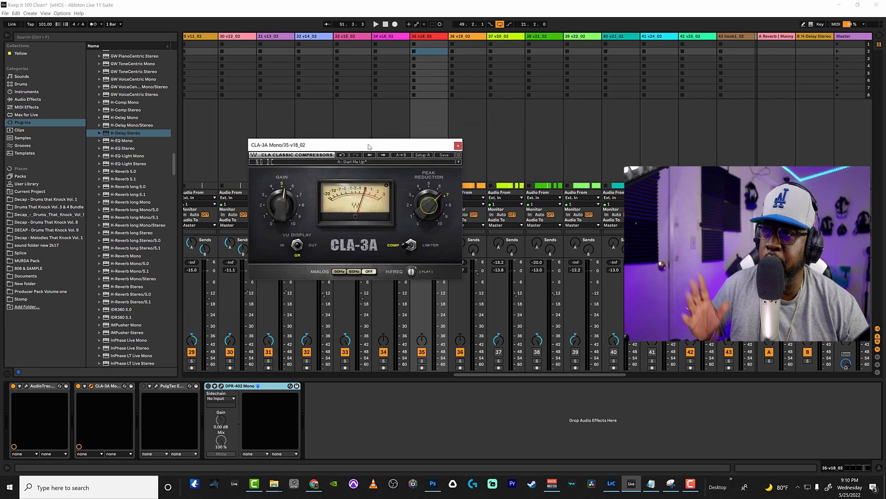
drag(369, 146, 468, 149)
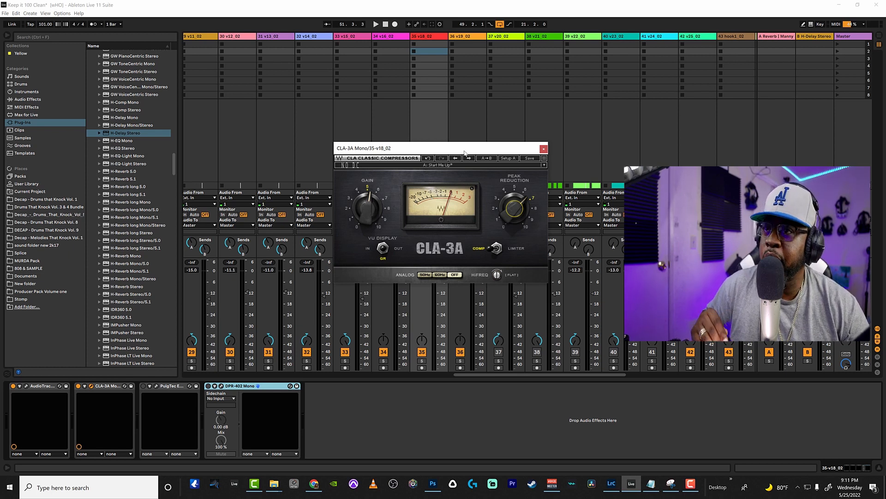
drag(477, 151, 443, 146)
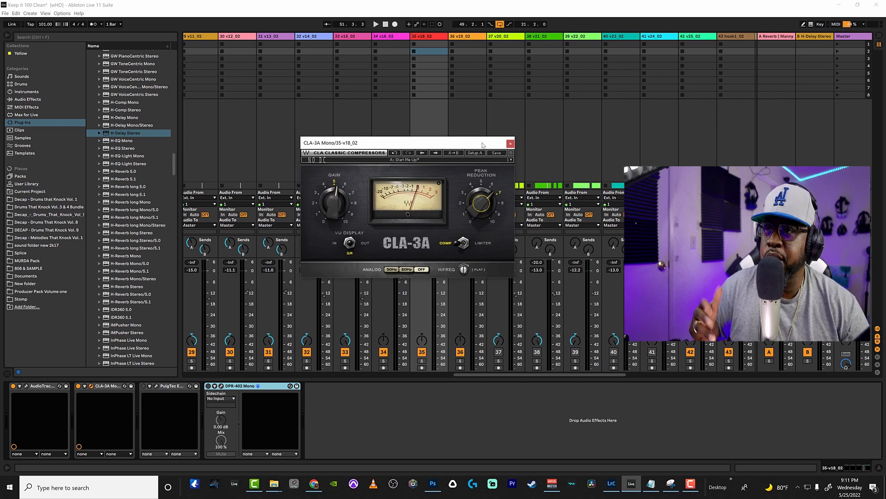
Close the CLA-3A, switch on the PuigTec EQP1A on v18_02 and place its open window above the mixer faders
click(510, 144)
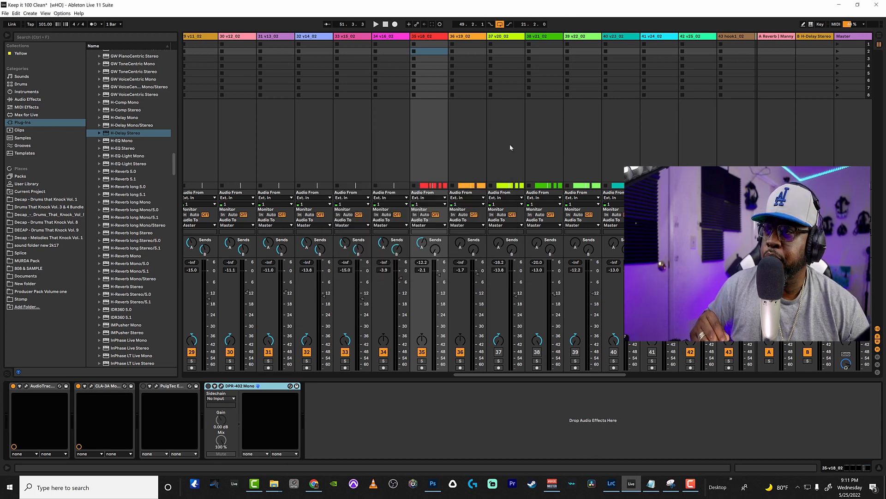
click(144, 386)
click(156, 386)
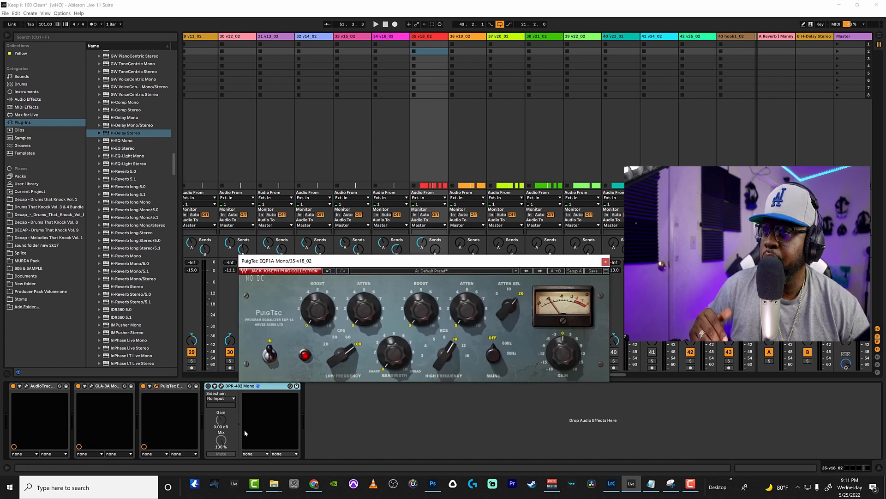
drag(468, 261, 468, 139)
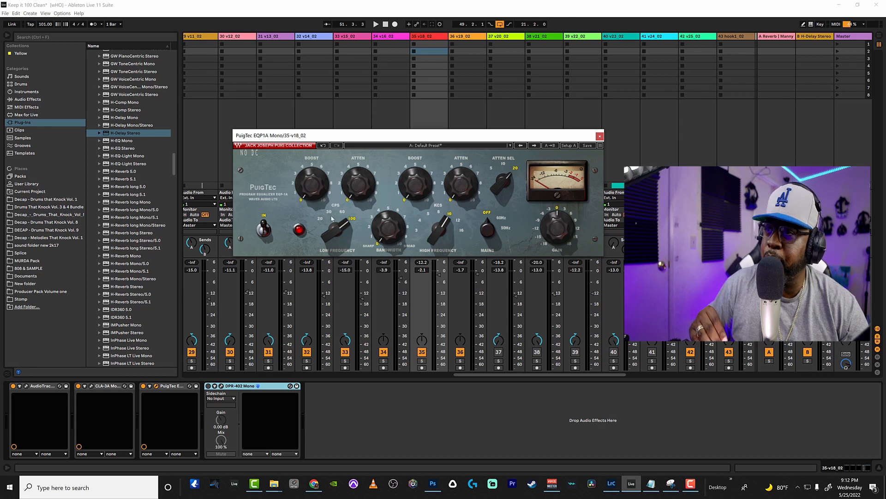
Set the PuigTec EQP1A's bandwidth to about 2 and its high frequency to 12 kHz
mouse_move(339, 235)
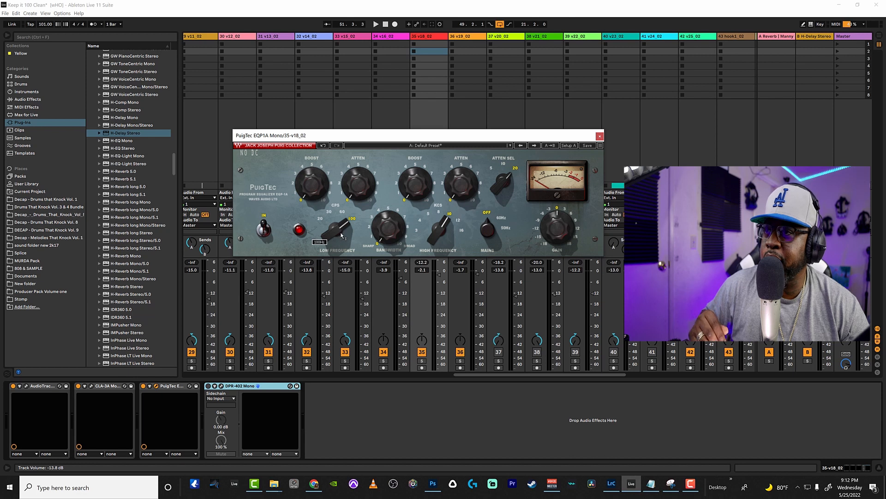
mouse_move(387, 226)
drag(387, 226, 387, 221)
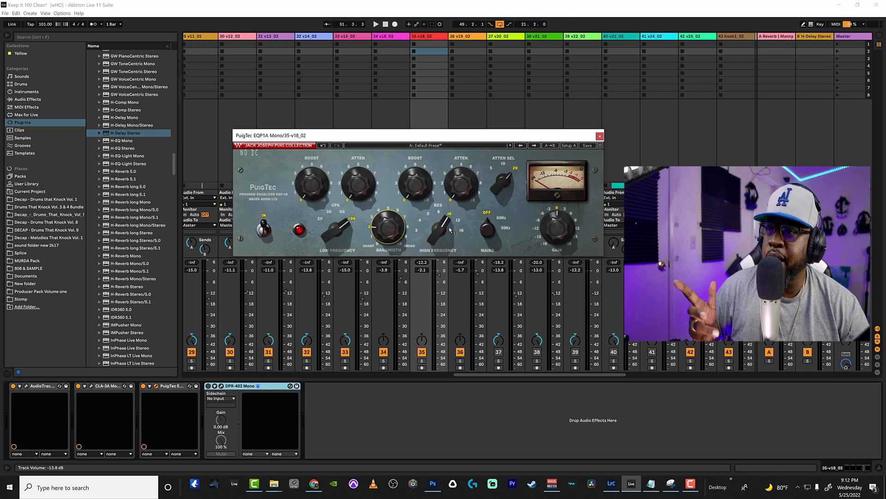
mouse_move(447, 228)
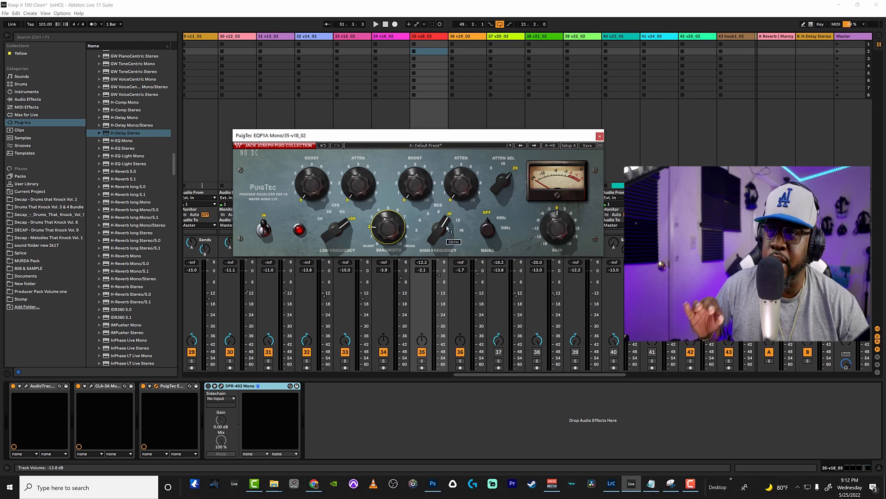
click(444, 227)
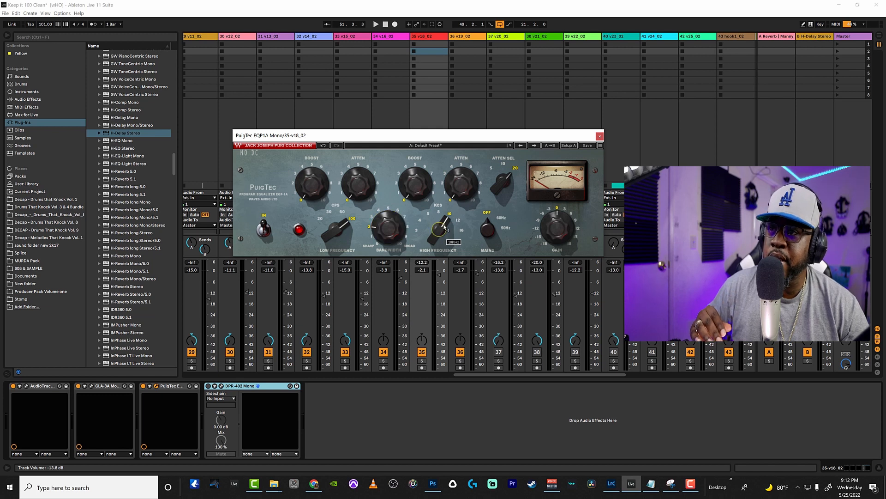
drag(444, 227, 443, 222)
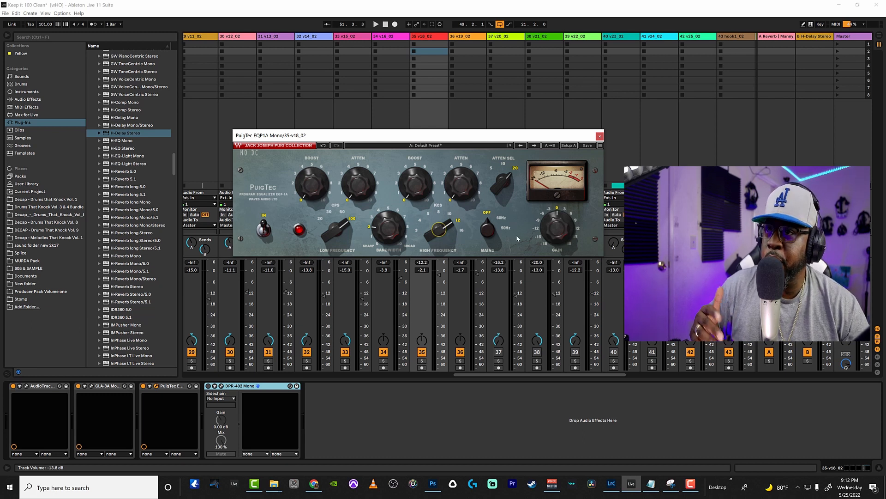
Set the PuigTec's low-frequency boost to about 1 and, during playback, its high-frequency boost to about 3
click(311, 192)
drag(311, 191, 311, 184)
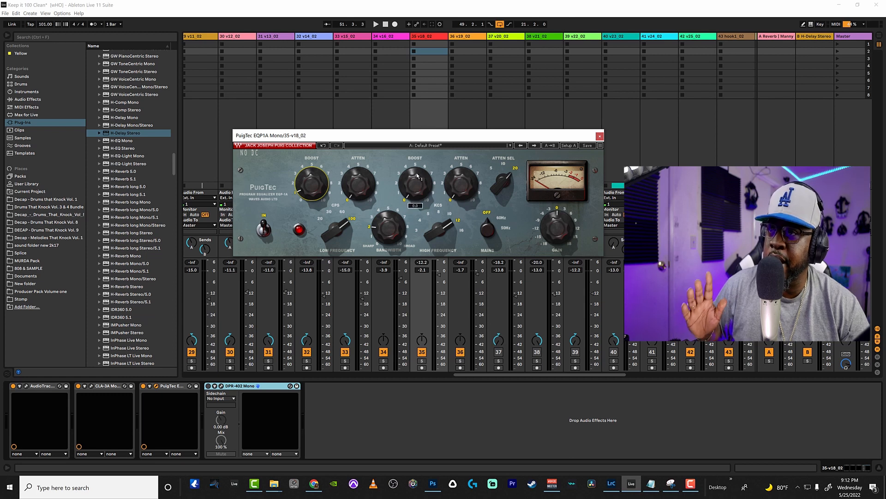
mouse_move(419, 190)
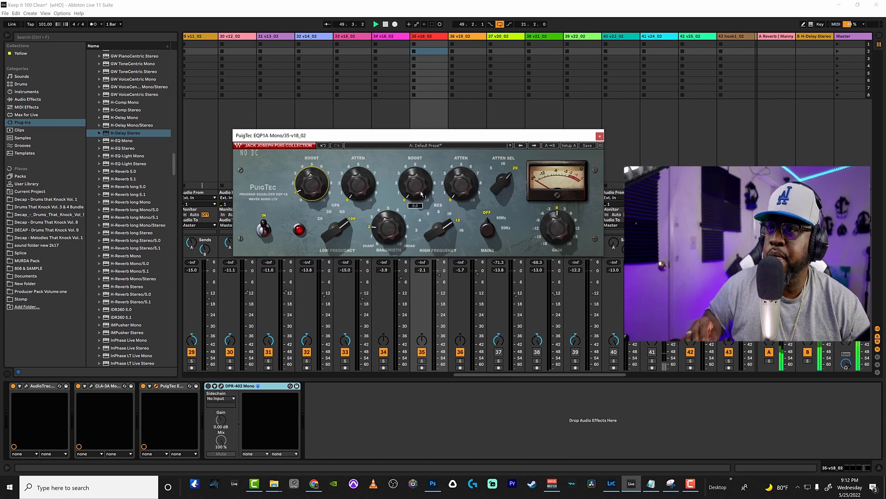
key(space)
mouse_move(419, 190)
mouse_down()
mouse_move(419, 173)
mouse_move(417, 191)
mouse_up()
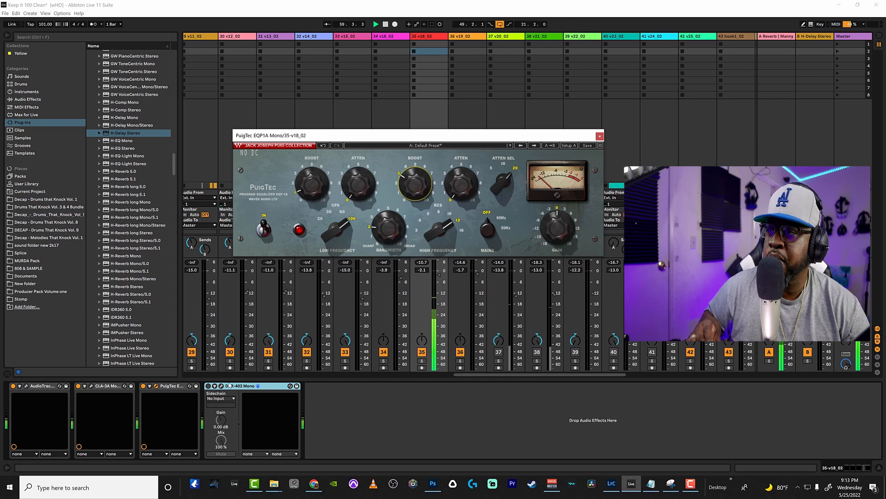
Compare the playing vocal with the PuigTec EQP1A off and on, and stop playback
click(144, 387)
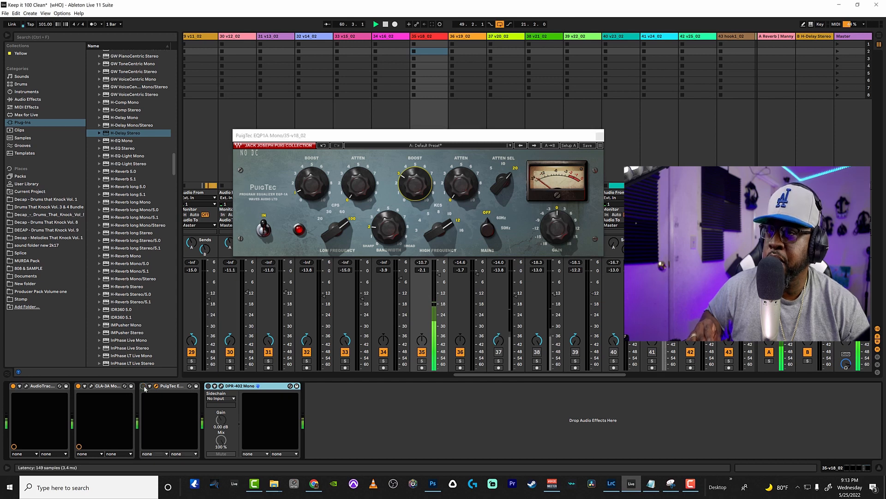
click(143, 386)
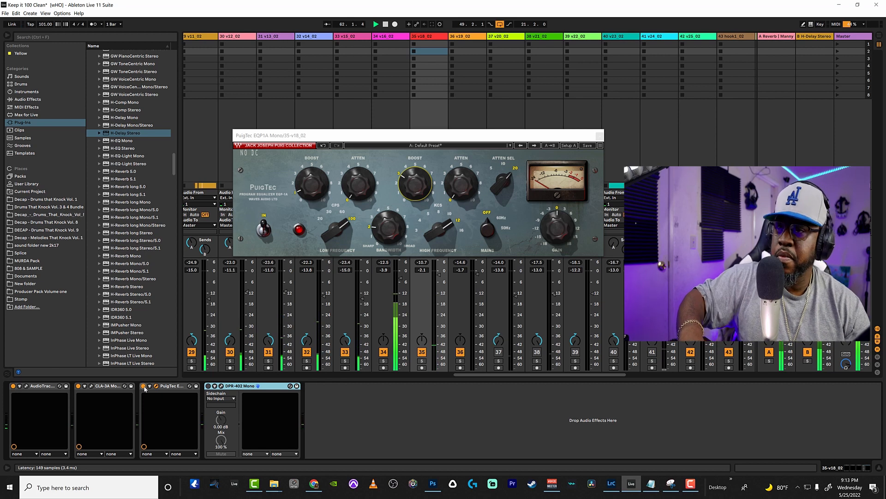
key(space)
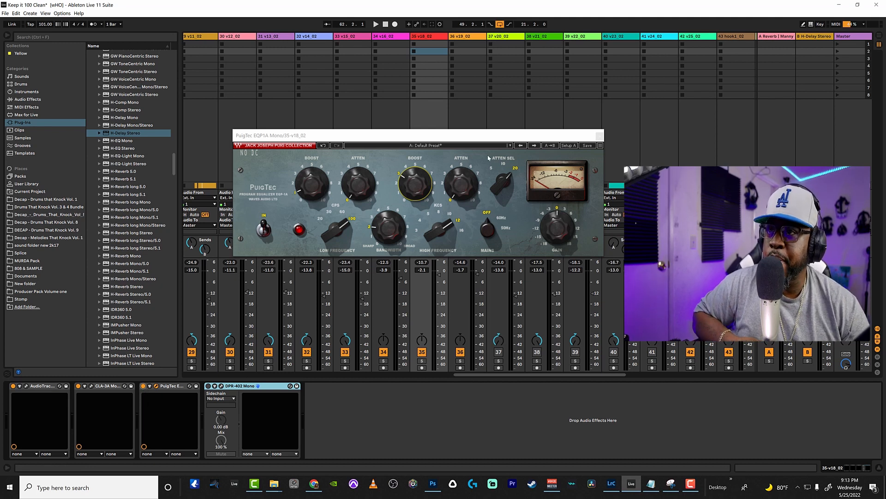
Close the PuigTec EQP1A and open the DPR-402 window on v18_02, placing it over the upper part of the mixer
drag(484, 138, 353, 104)
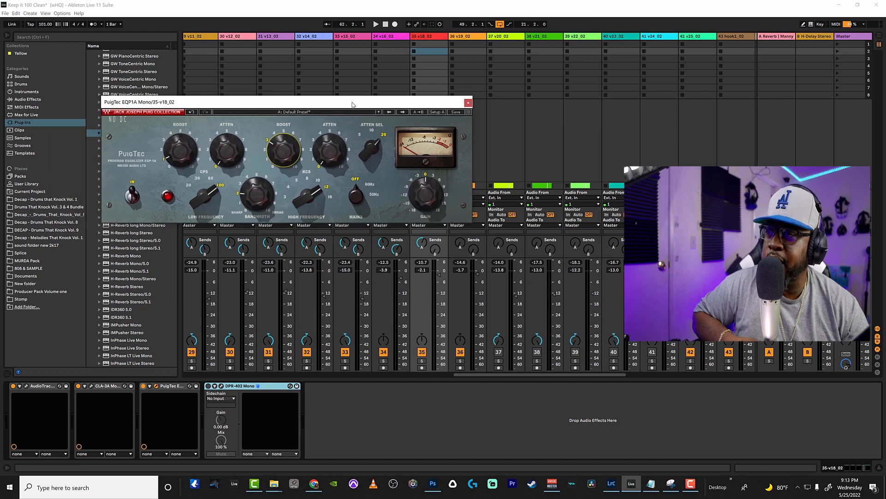
drag(354, 99, 490, 213)
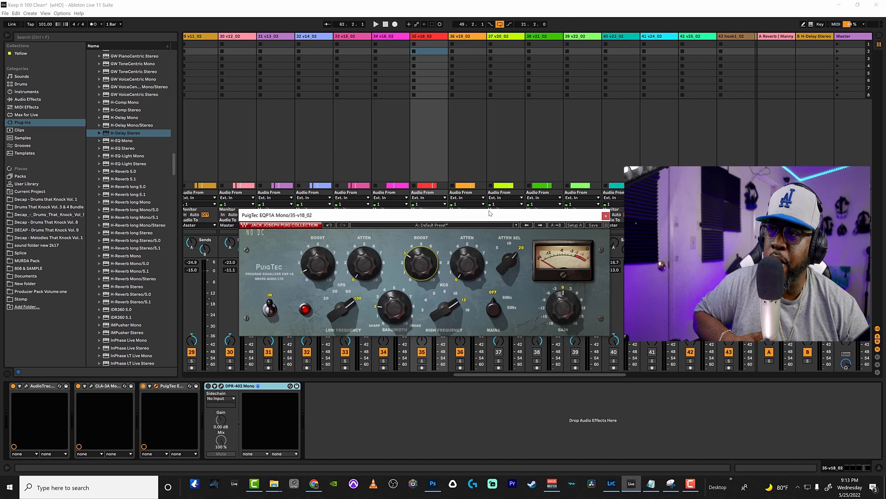
drag(473, 217, 422, 164)
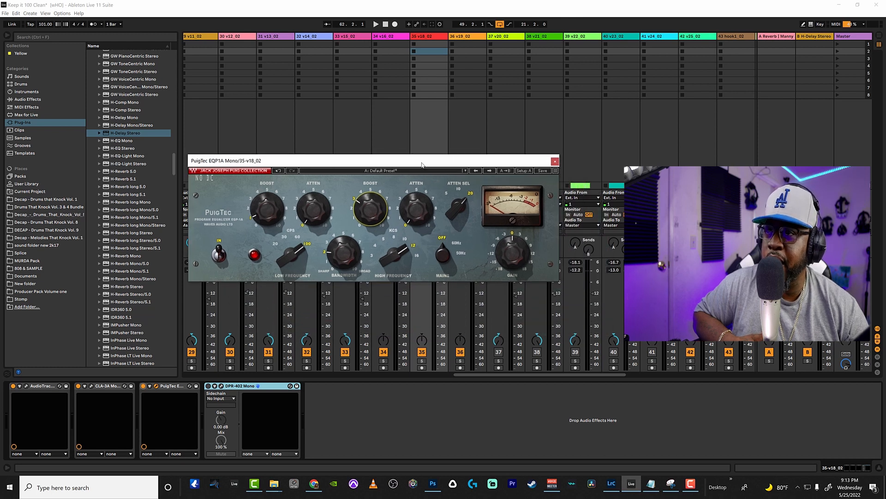
click(555, 161)
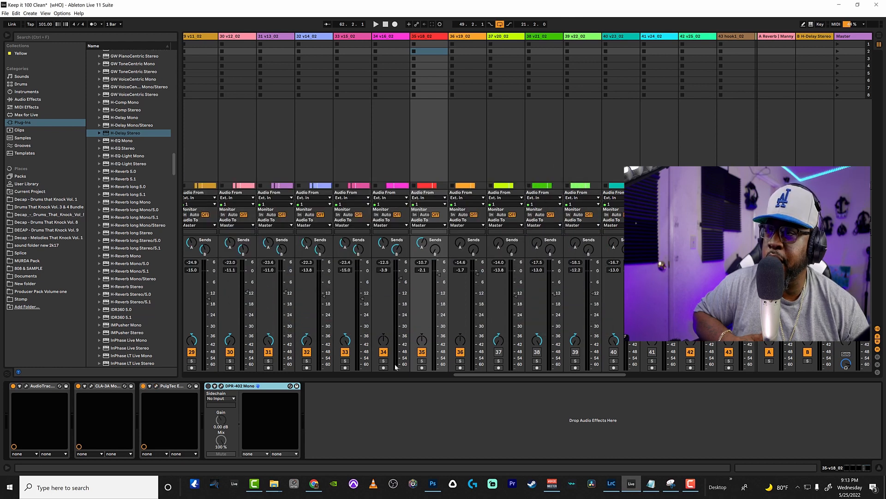
click(222, 386)
drag(392, 271, 372, 179)
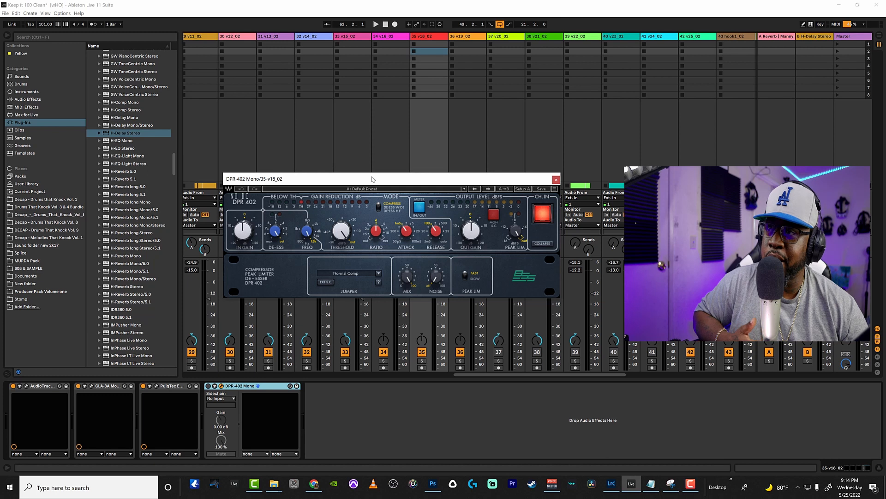
Adjust the DPR-402's de-esser frequency, switch the plug-in on, set De-Ess to about 6 during playback, and stop playback
drag(306, 231, 307, 226)
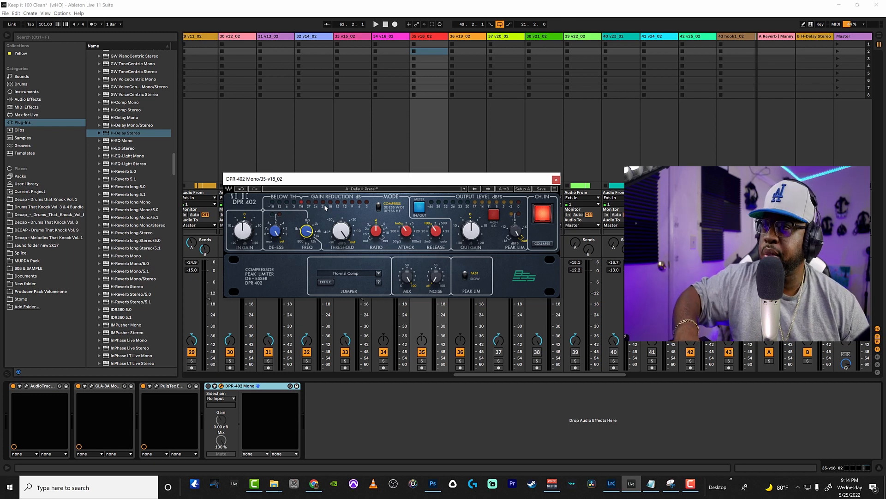
key(space)
drag(276, 226, 276, 207)
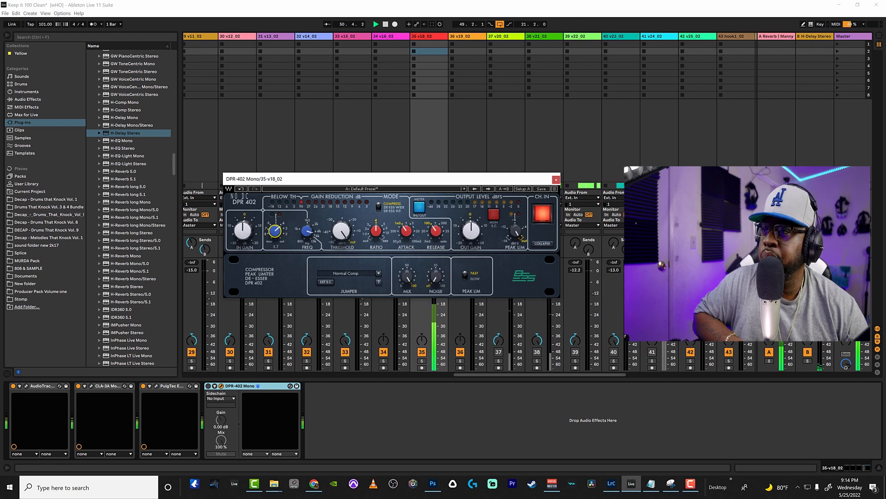
click(209, 386)
click(278, 232)
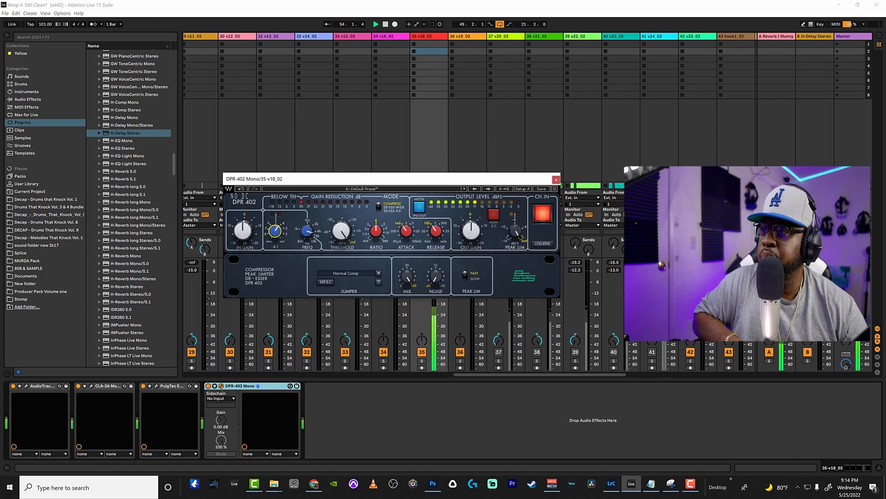
drag(277, 232, 277, 231)
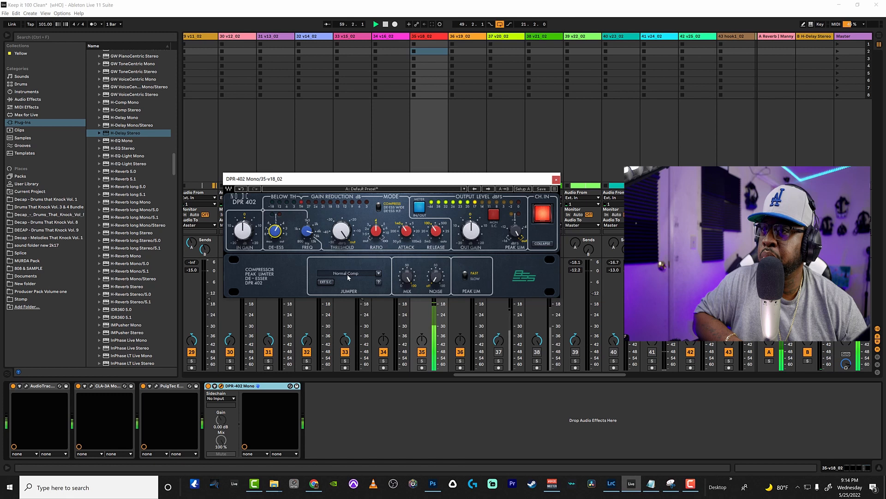
click(386, 25)
Close the DPR-402 and delete the stock Reverb device from return track A, keeping the MannyM Reverb
drag(403, 181, 377, 182)
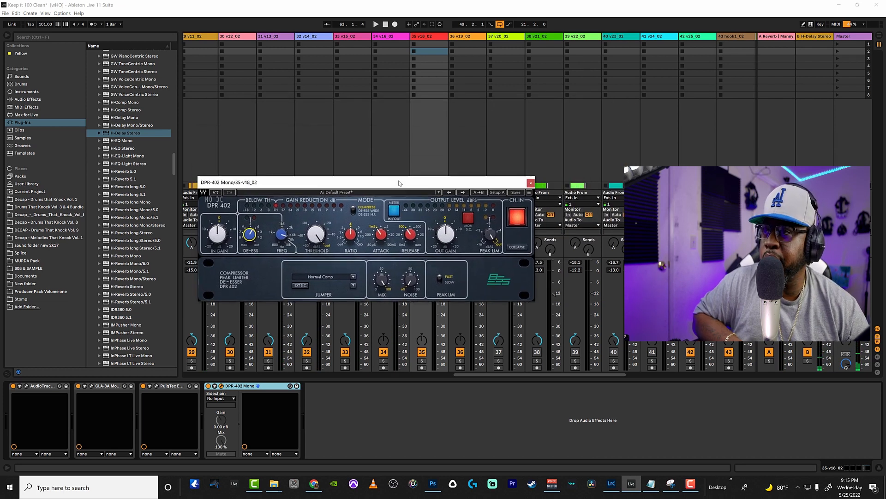
click(531, 184)
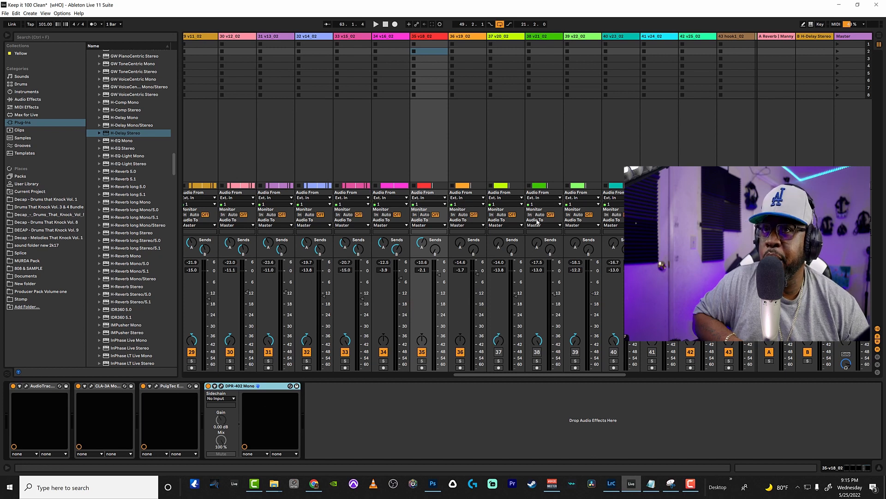
click(780, 37)
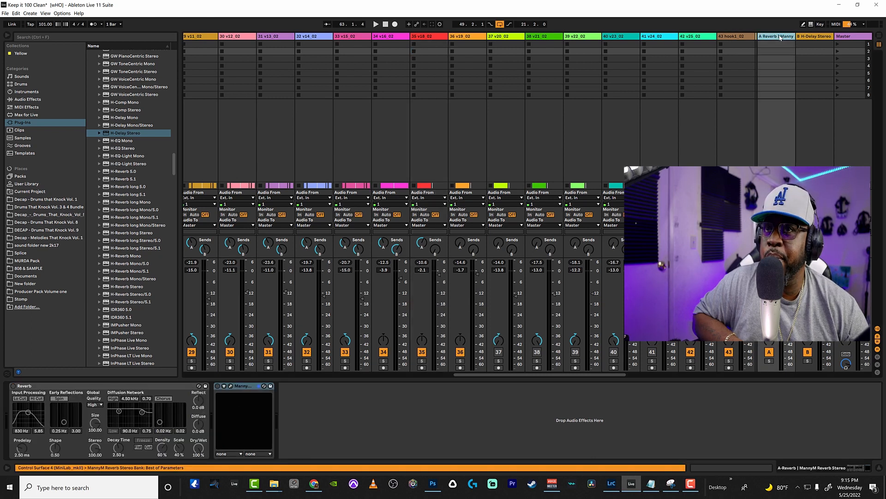
click(86, 388)
right_click(86, 387)
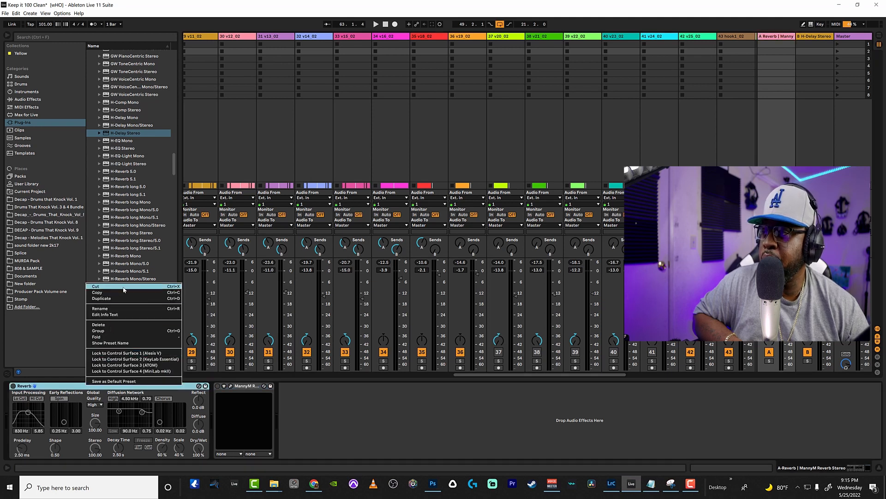
click(125, 287)
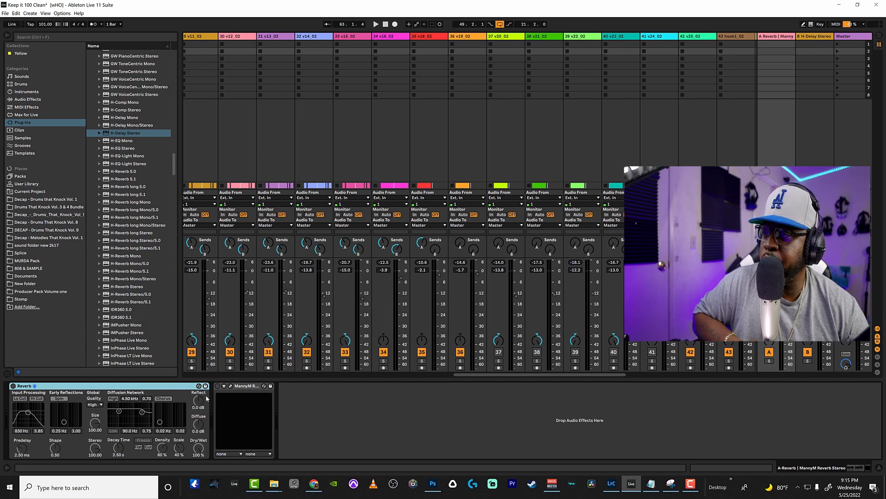
key(Delete)
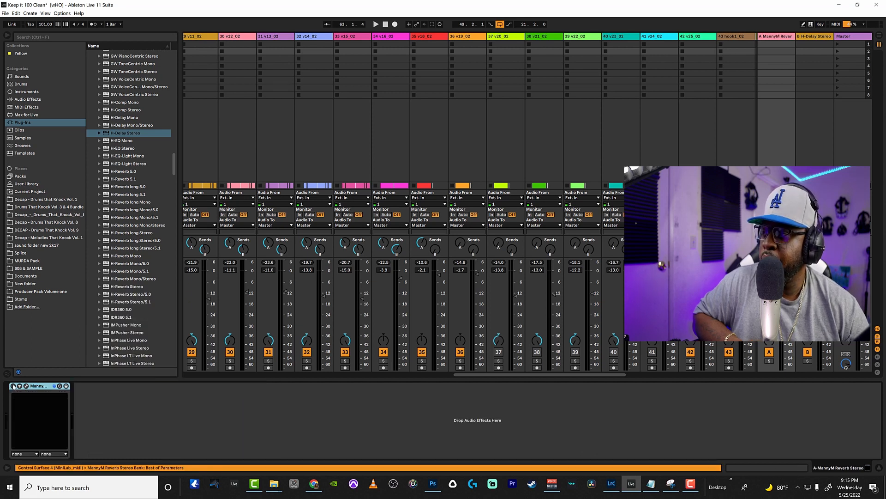
Switch on the MannyM Reverb on return track A and place its open window above the mixer faders
click(27, 386)
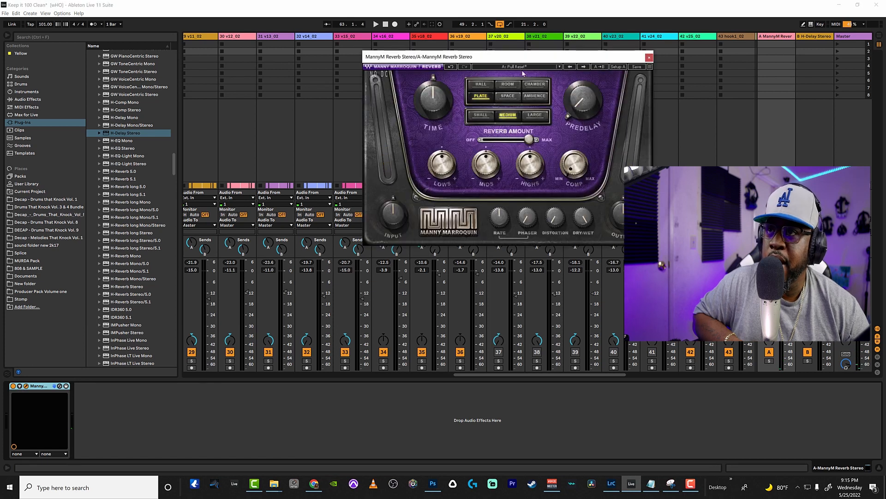
drag(529, 60, 402, 150)
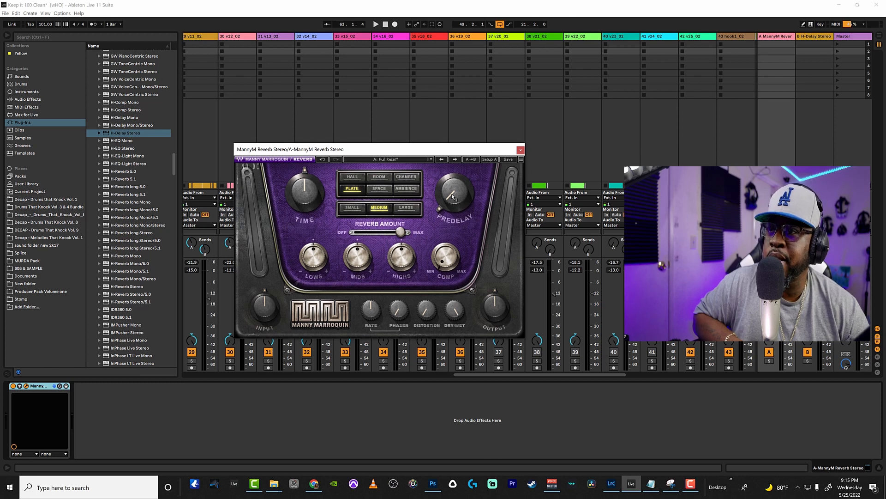
drag(422, 152, 452, 129)
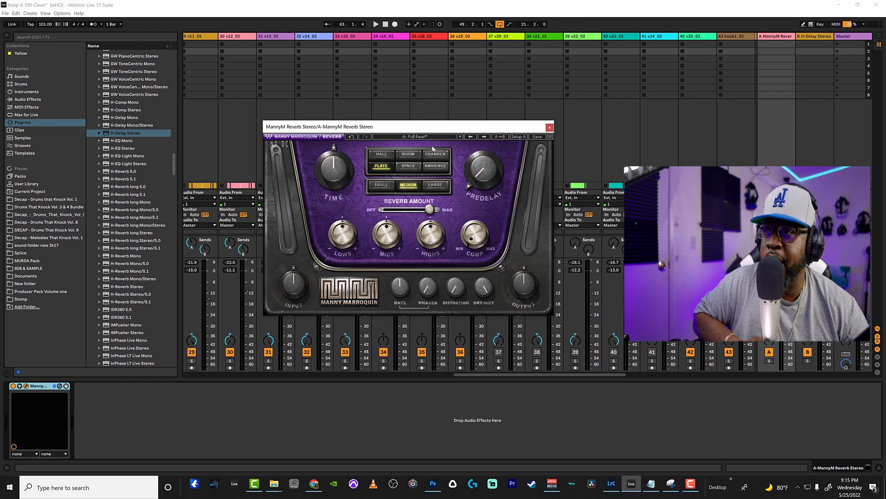
drag(481, 131, 426, 116)
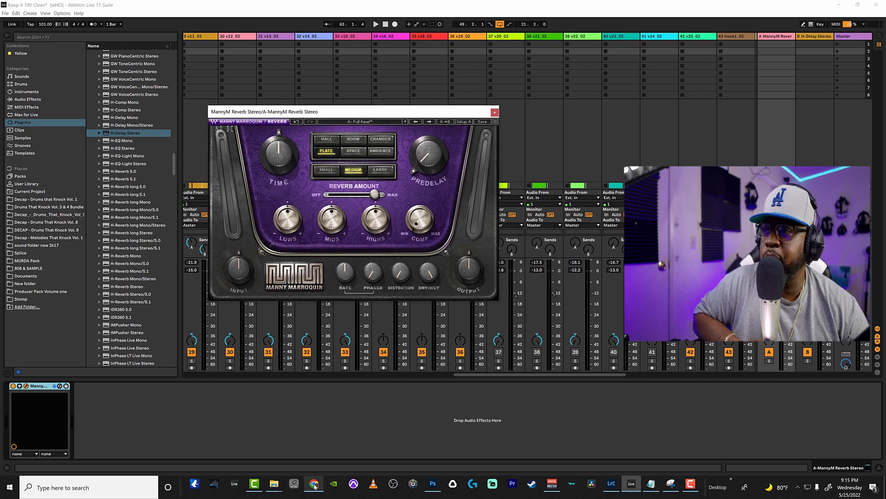
Switch to Chrome and open a new browser tab ready for an address
click(314, 485)
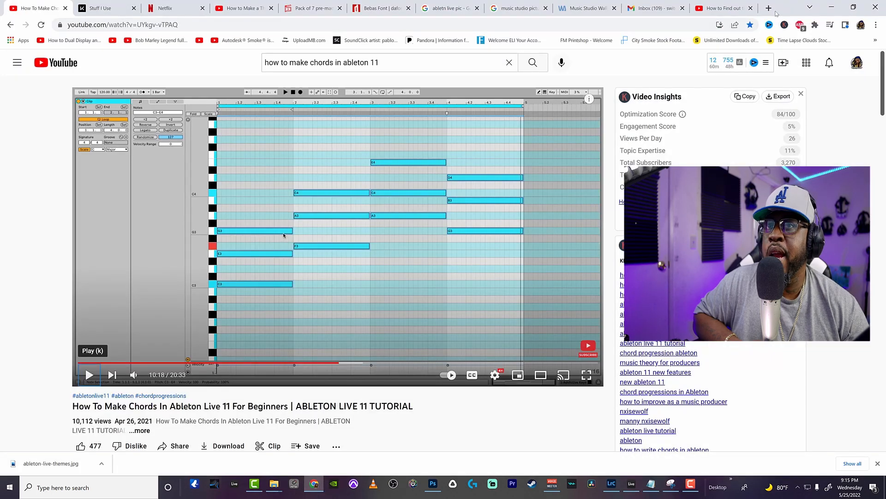
click(769, 9)
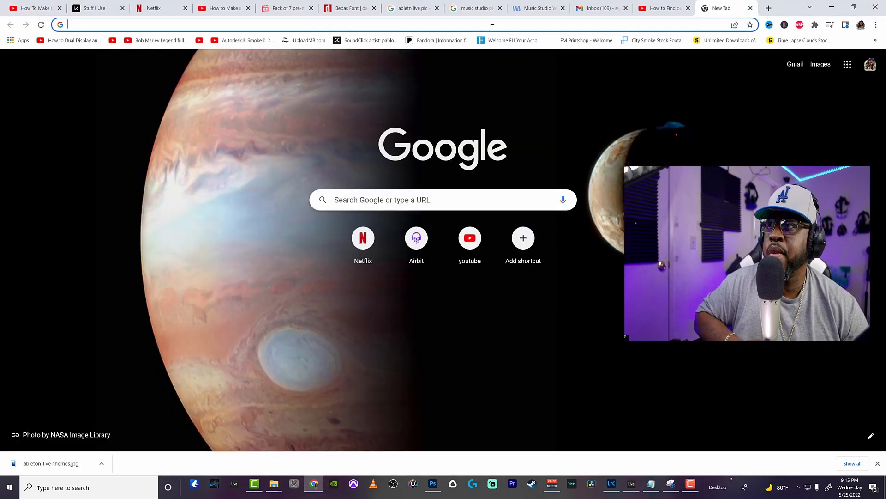
click(492, 27)
text(m)
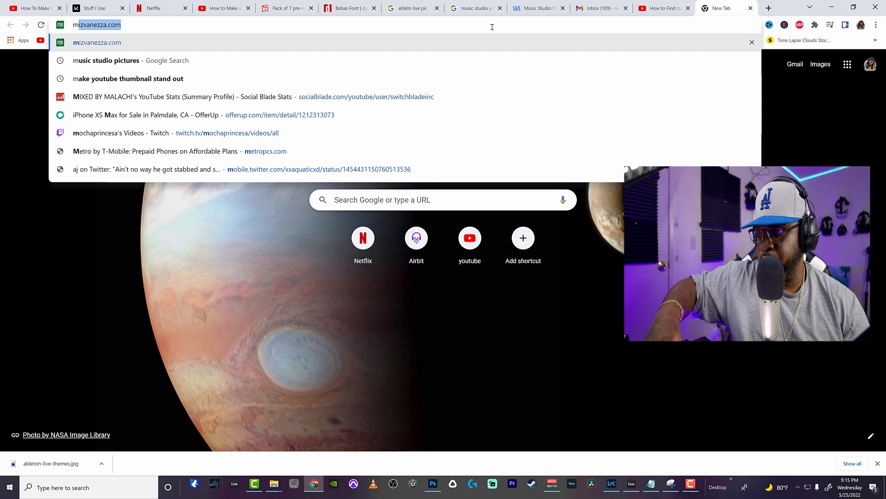
text(a)
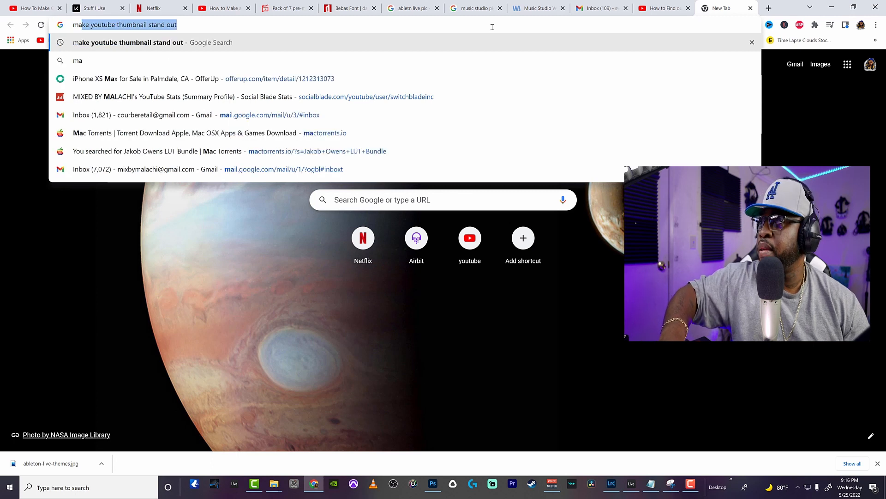
text(r)
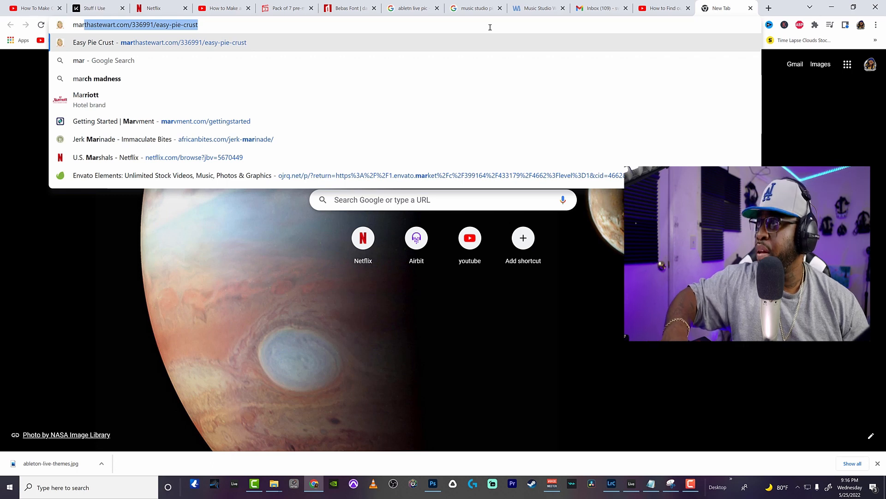
text(c)
key(BackSpace)
key(BackSpace)
key(BackSpace)
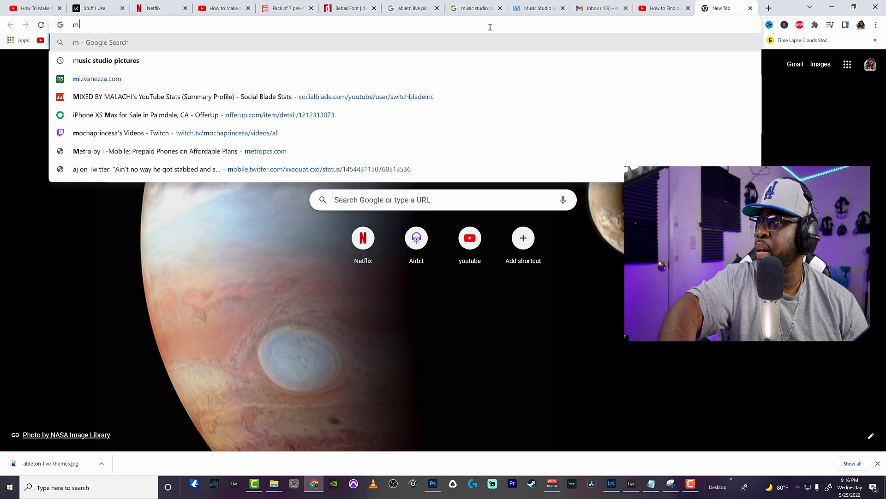
key(BackSpace)
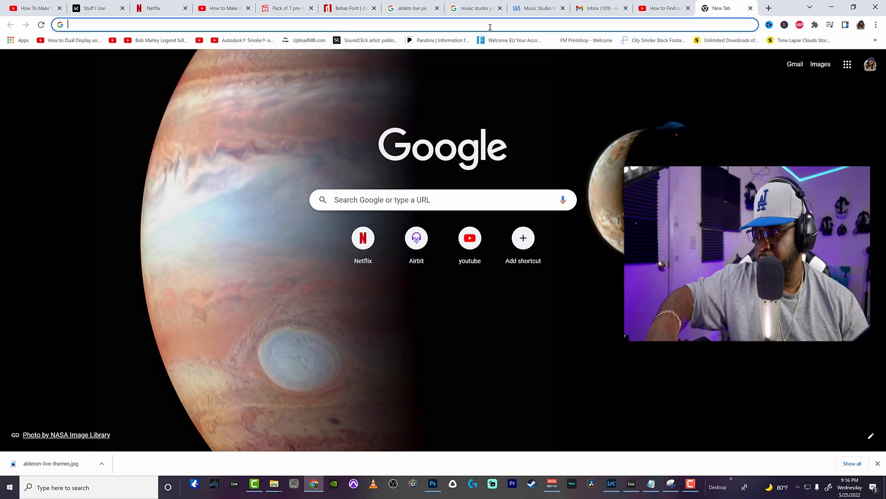
text(r)
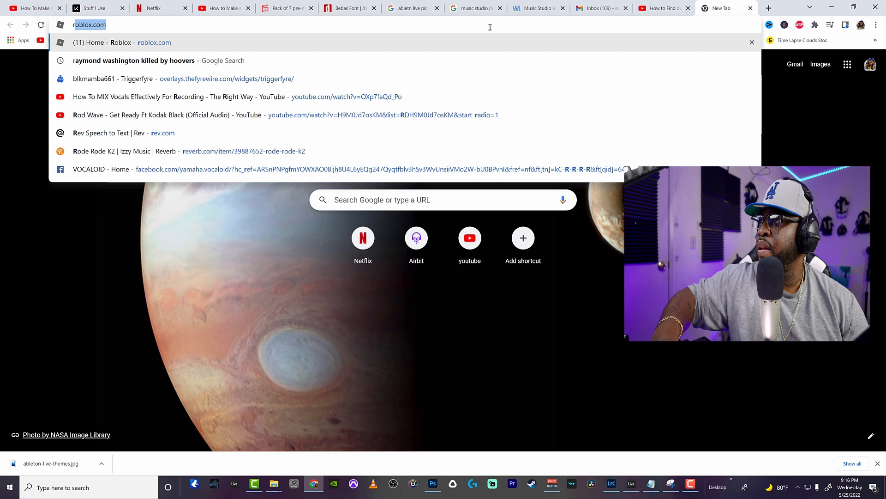
text(e)
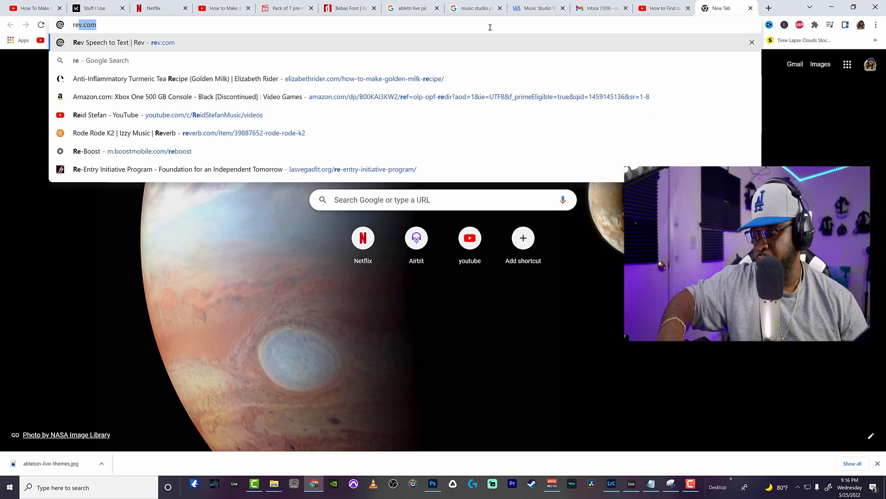
text(v)
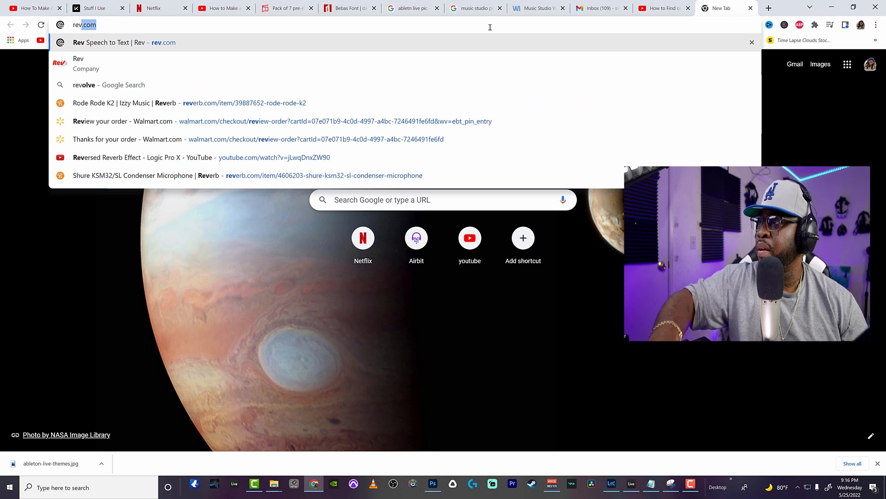
key(BackSpace)
key(BackSpace)
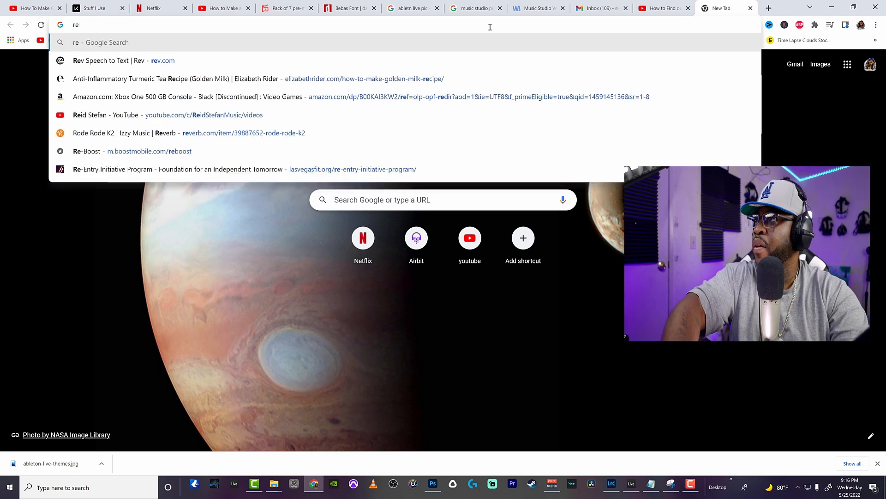
key(BackSpace)
key(BackSpace)
text(reverb)
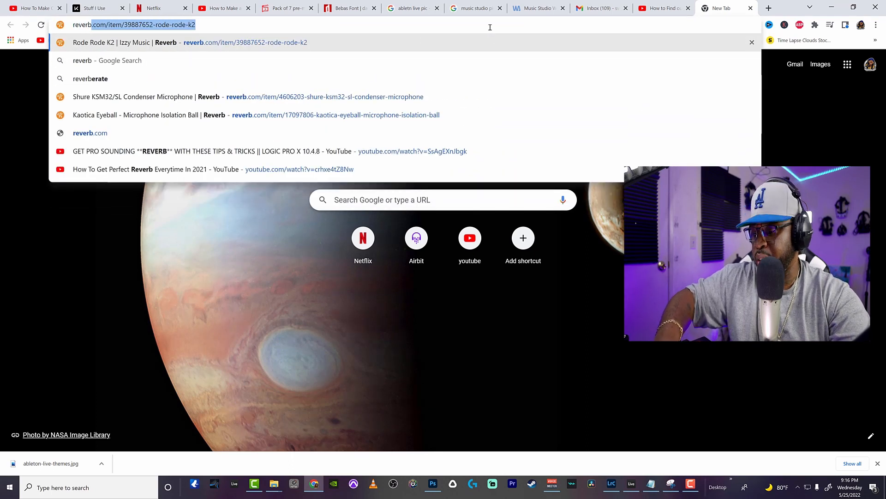
text( time)
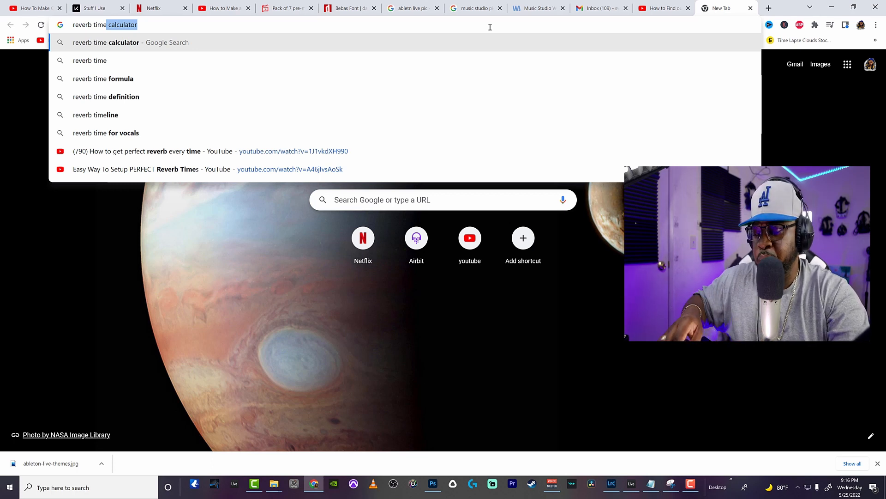
key(BackSpace)
key(BackSpace)
key(BackSpace)
key(BackSpace)
key(BackSpace)
key(BackSpace)
key(BackSpace)
key(BackSpace)
key(BackSpace)
key(BackSpace)
key(BackSpace)
key(BackSpace)
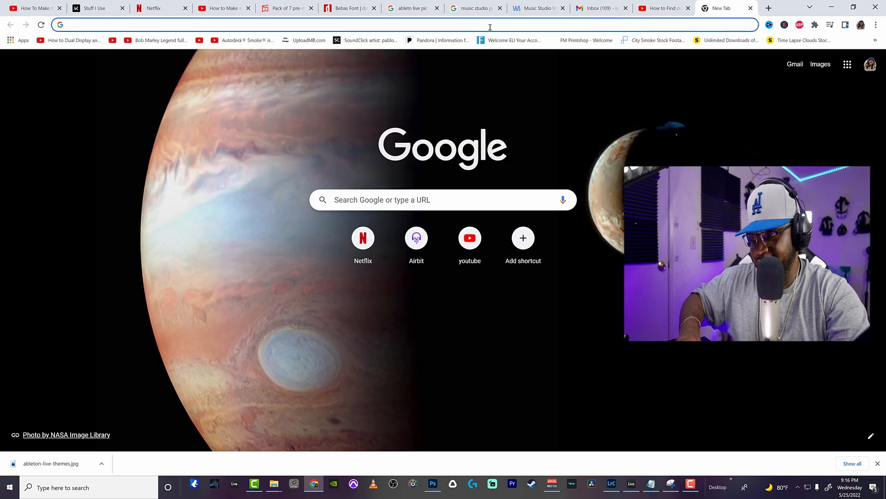
Open the MilliCalcs tempo-to-milliseconds calculator at calculator.musicbydarcy.com from the "mu" address suggestions
text(music studio pictures)
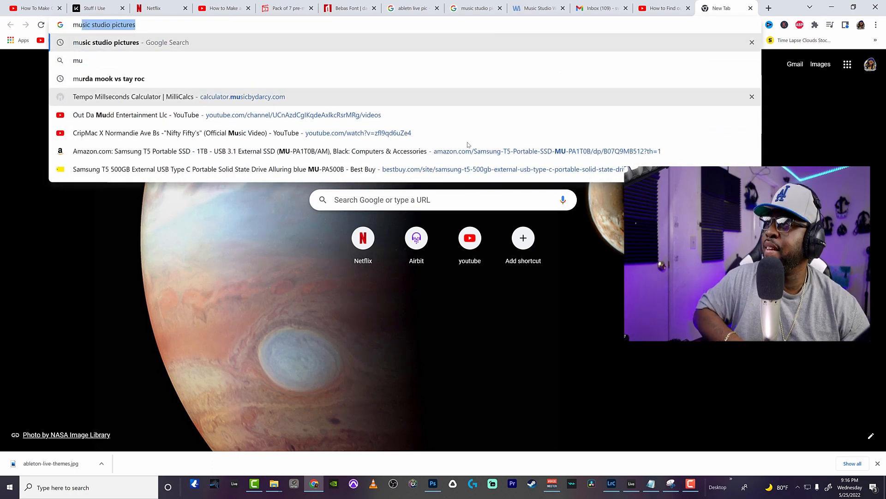
click(269, 97)
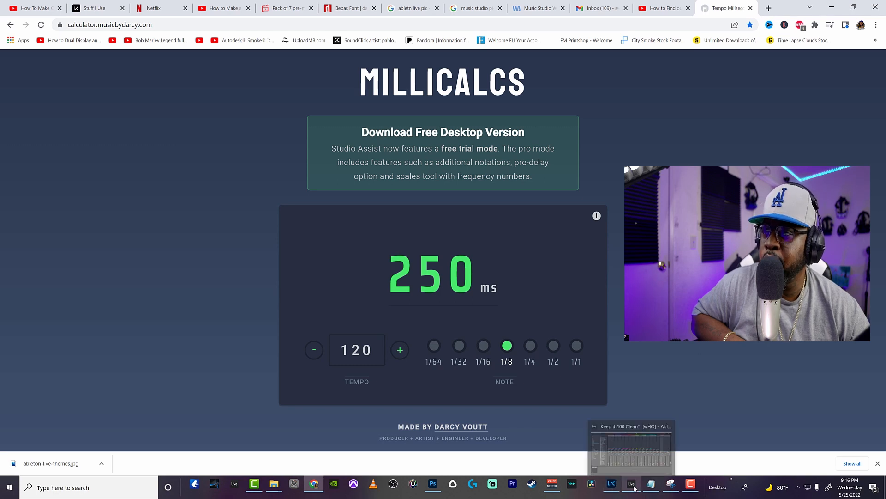
Switch to Ableton Live and move the MannyM Reverb window down over the mixer
click(631, 446)
drag(378, 116, 400, 186)
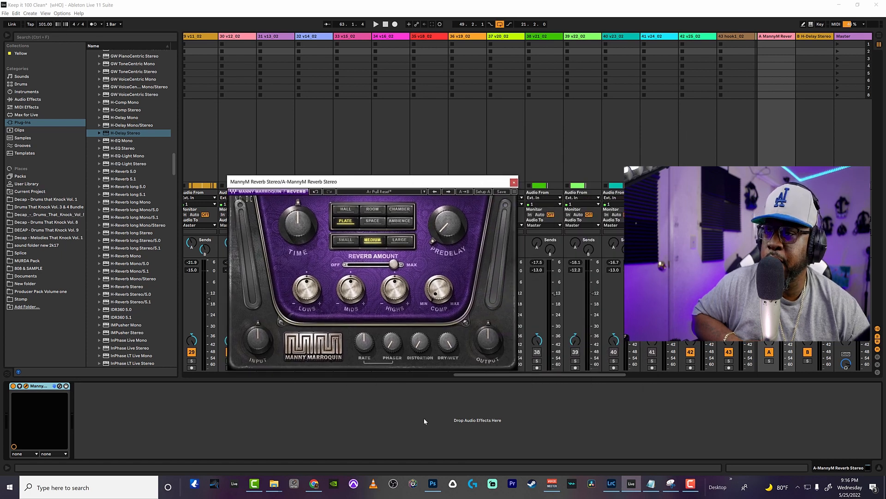
Switch back to Chrome and calculate the 1/32-note time at a tempo of 101 in MilliCalcs
click(314, 483)
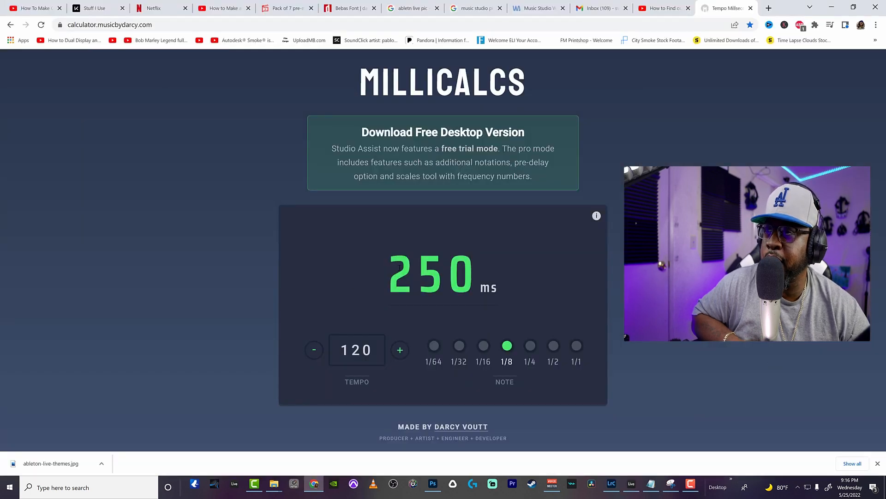
double_click(357, 350)
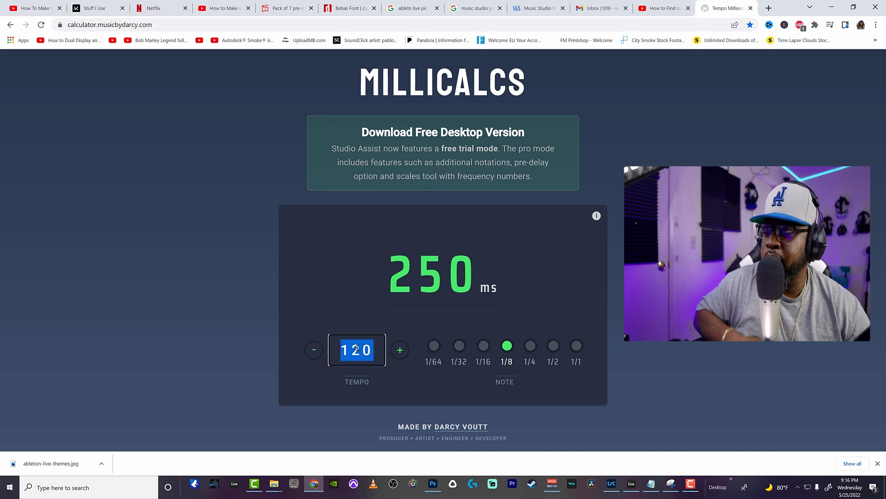
text(10)
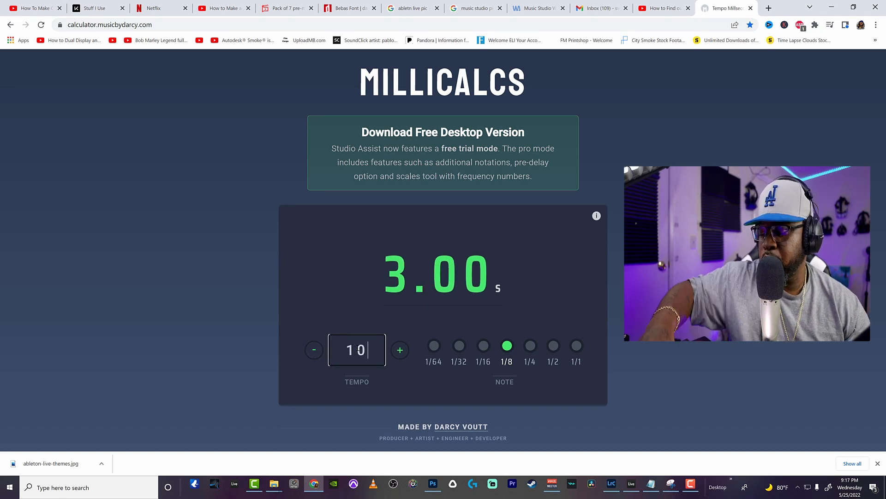
text(1)
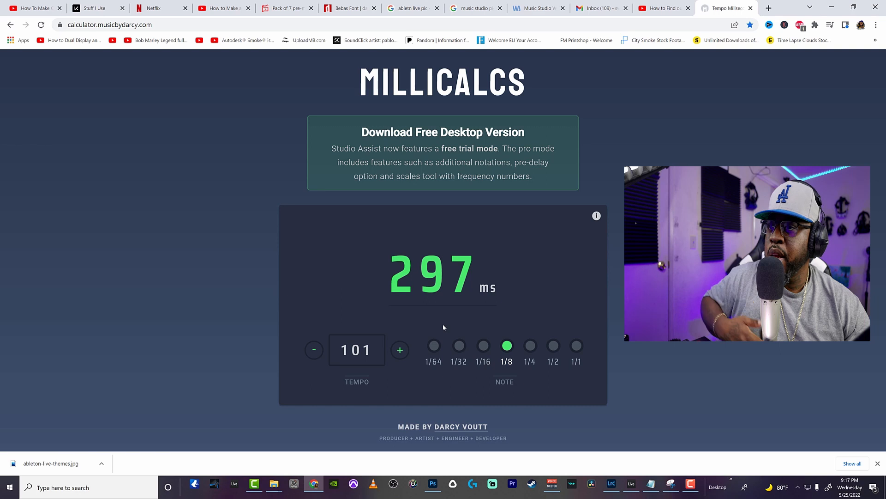
click(459, 348)
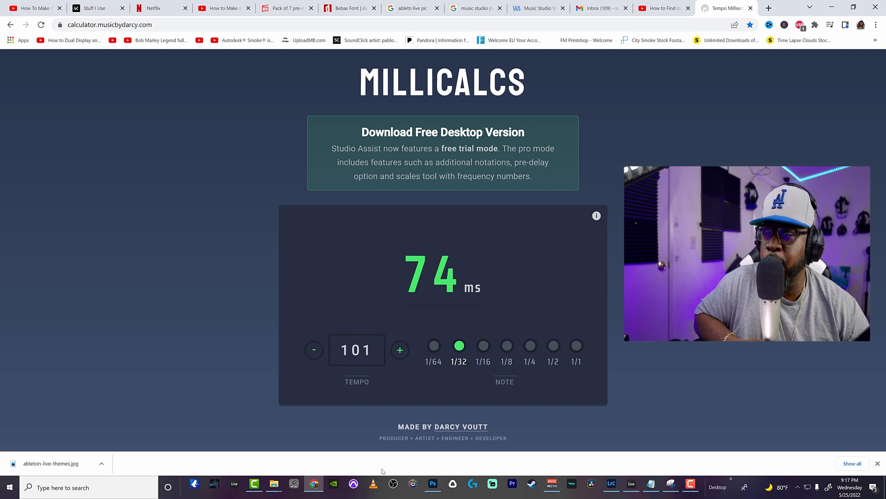
Switch to Ableton Live, raise the MannyM Reverb's predelay toward the calculated 1/32-note time, and close the plug-in window
click(630, 484)
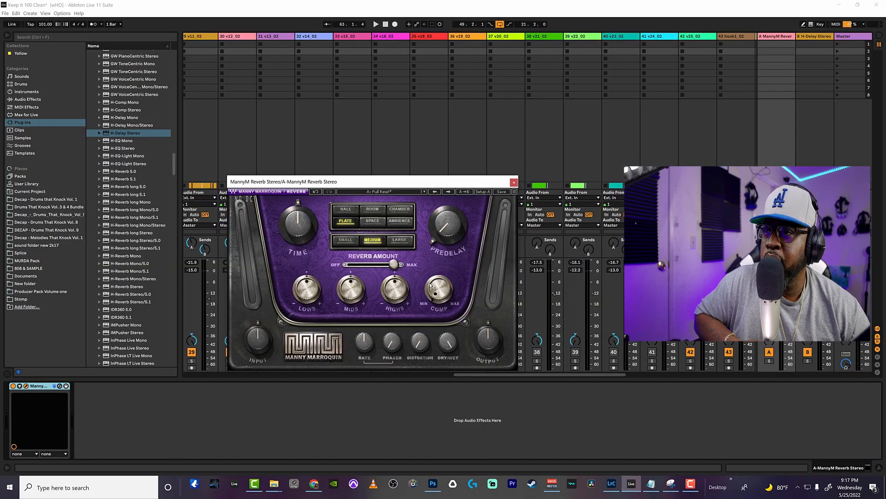
drag(442, 235, 442, 214)
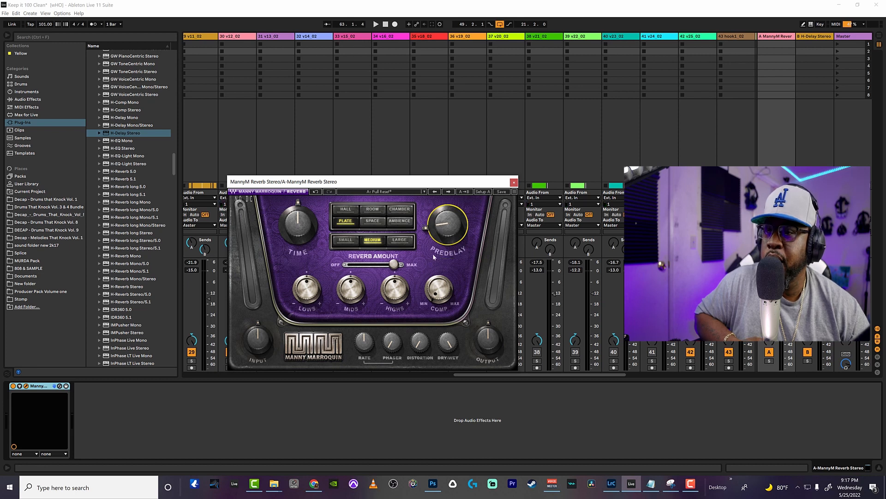
click(513, 182)
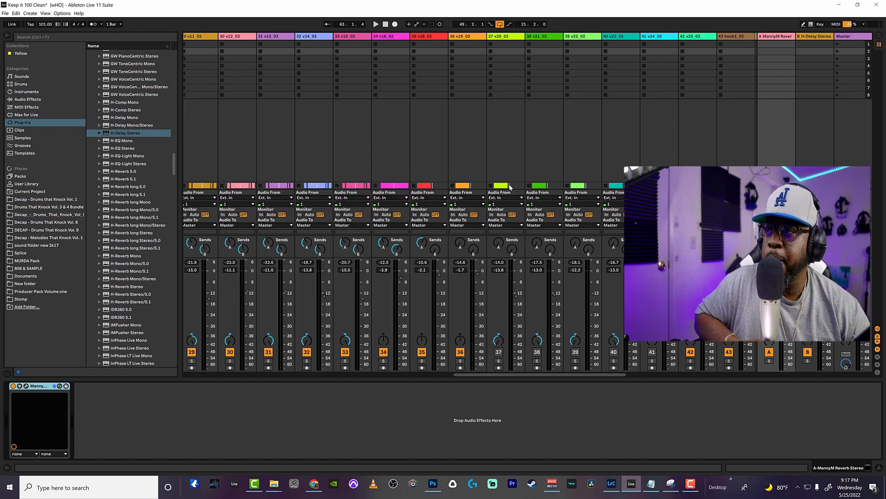
Add H-EQ Stereo after the MannyM Reverb on return track A and close its window
click(118, 149)
drag(130, 165, 121, 440)
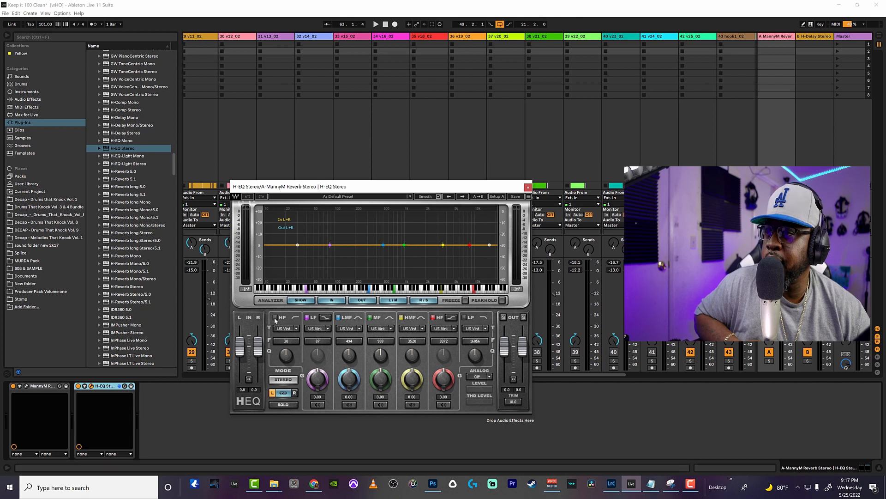
click(527, 187)
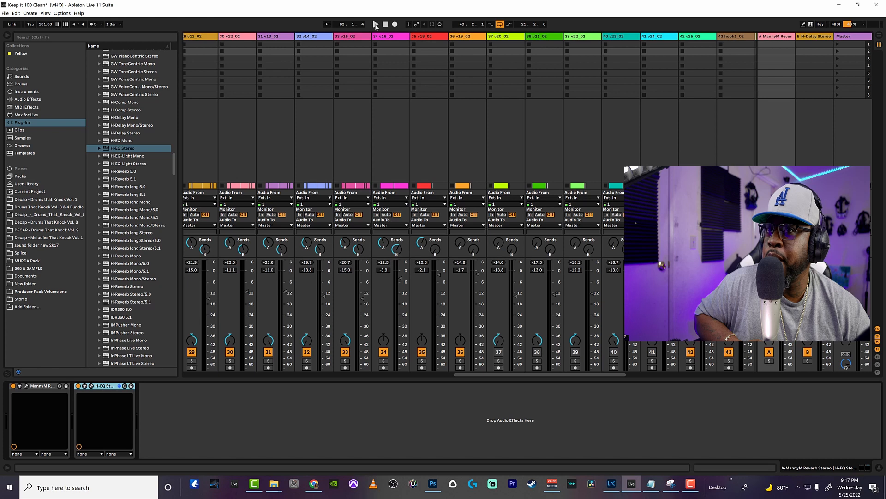
During playback, lower the v18_02 track's send to return A and set its volume to 0.7 dB
click(376, 25)
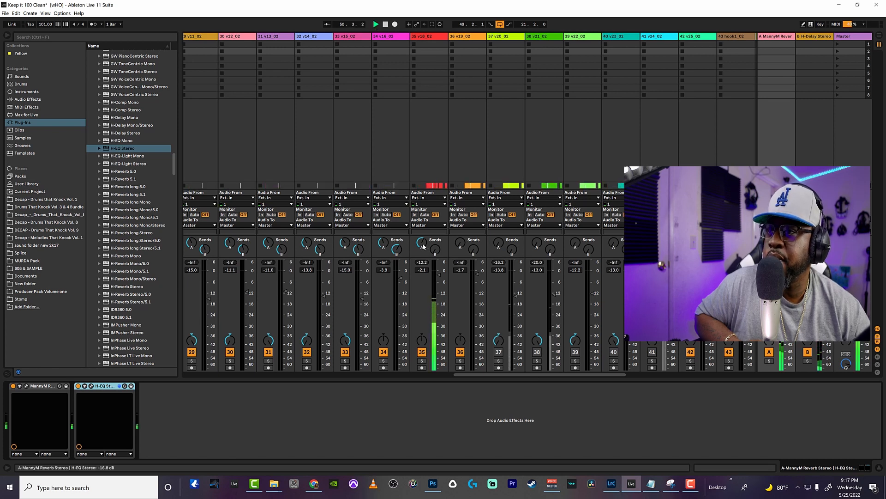
drag(423, 247, 424, 256)
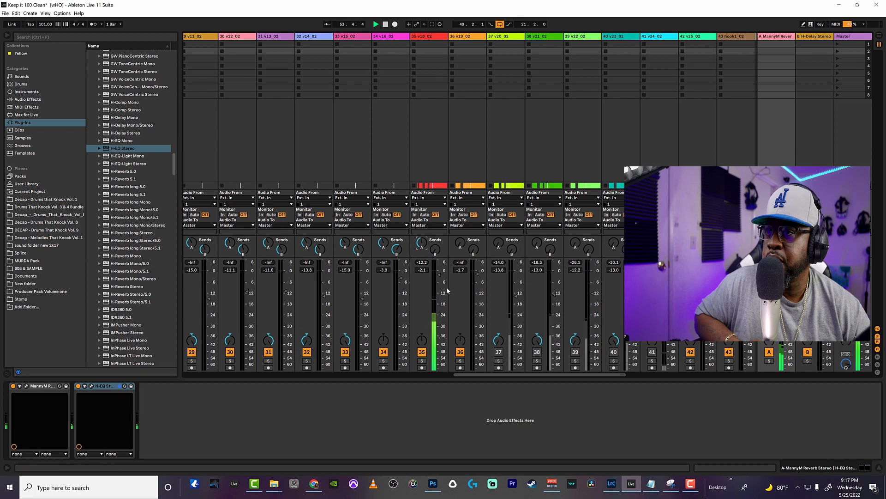
drag(438, 277, 438, 271)
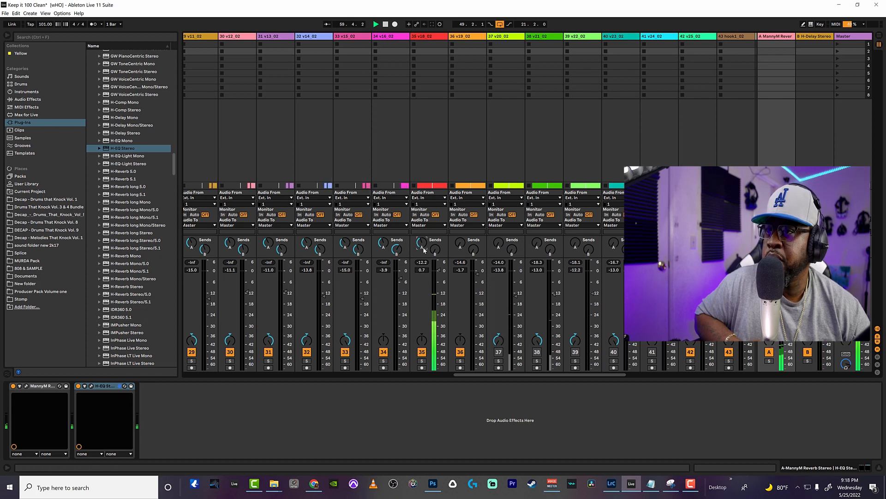
click(386, 24)
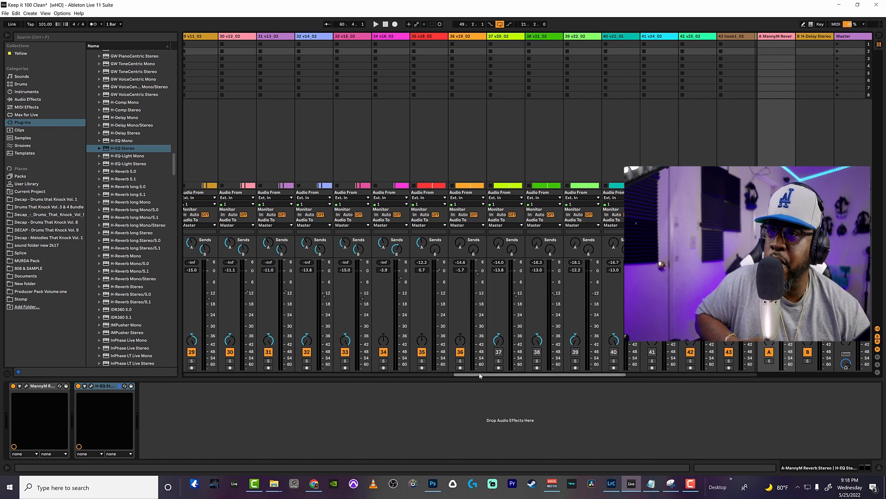
Reopen the H-EQ on return track A and enable its high-pass filter at 500 Hz
drag(477, 375, 450, 382)
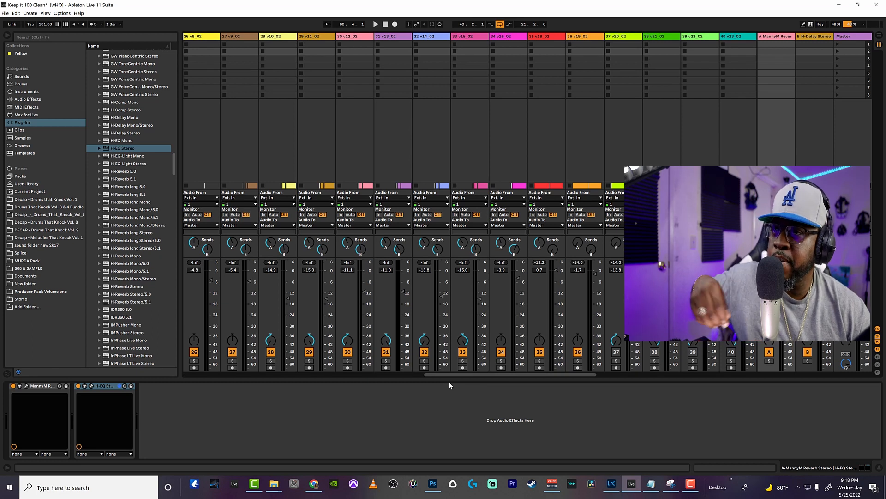
drag(498, 375, 515, 373)
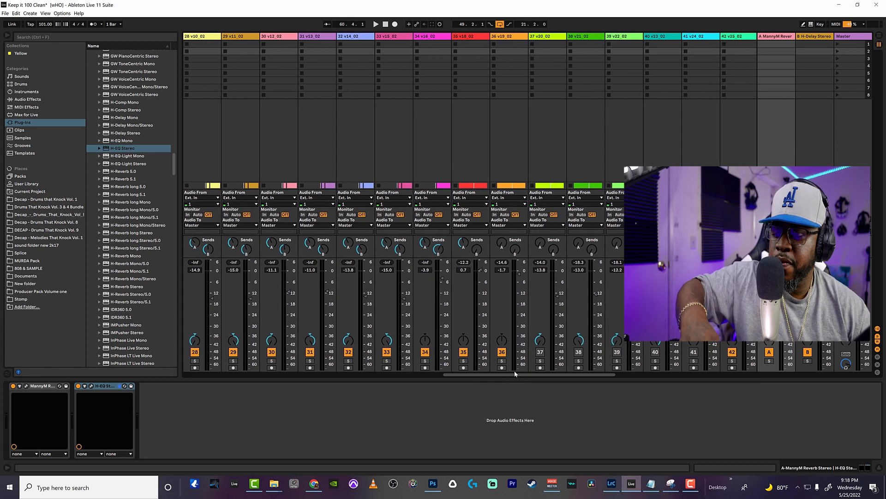
key(space)
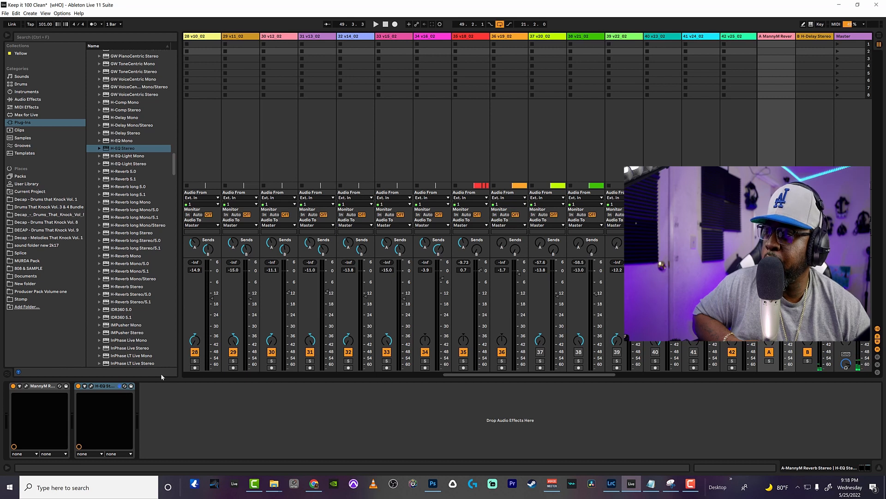
click(92, 386)
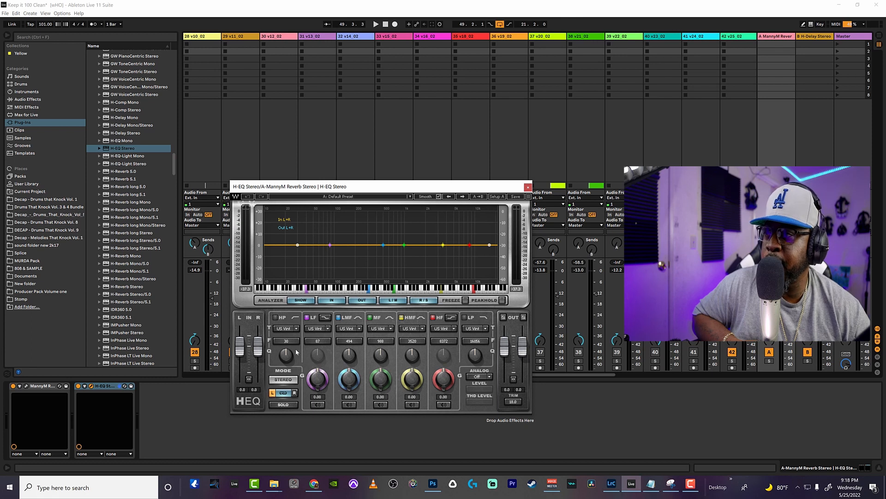
click(275, 317)
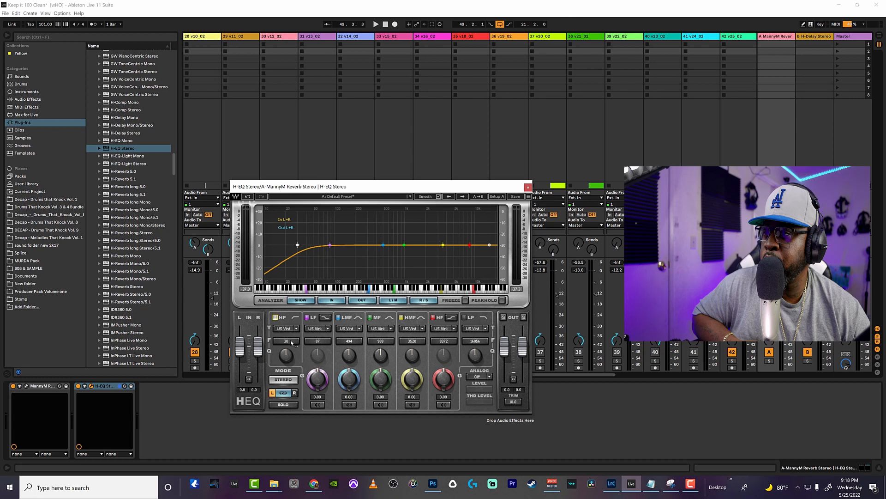
drag(286, 344, 286, 309)
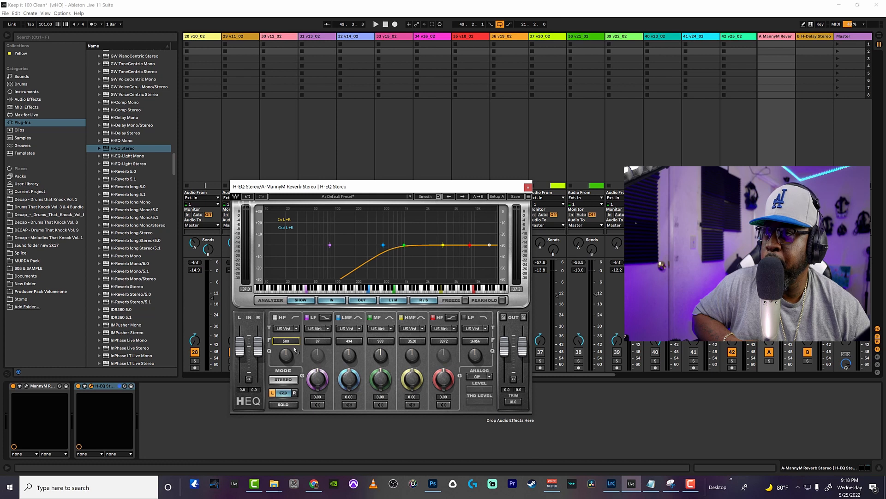
Enable the H-EQ's low-pass filter and lower its frequency to about 7 kHz
click(489, 245)
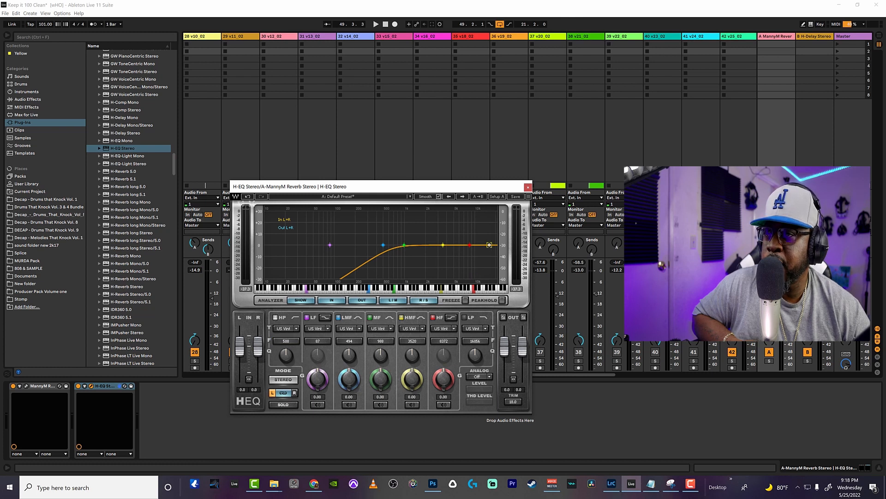
click(466, 318)
drag(481, 342, 481, 357)
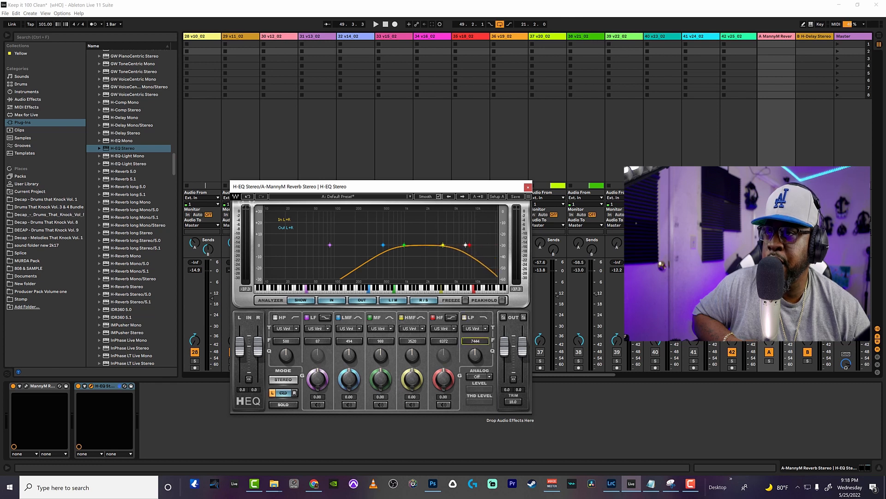
Play the loop, close the H-EQ, and audition the v18_02 vocal both soloed and in the full mix
click(376, 24)
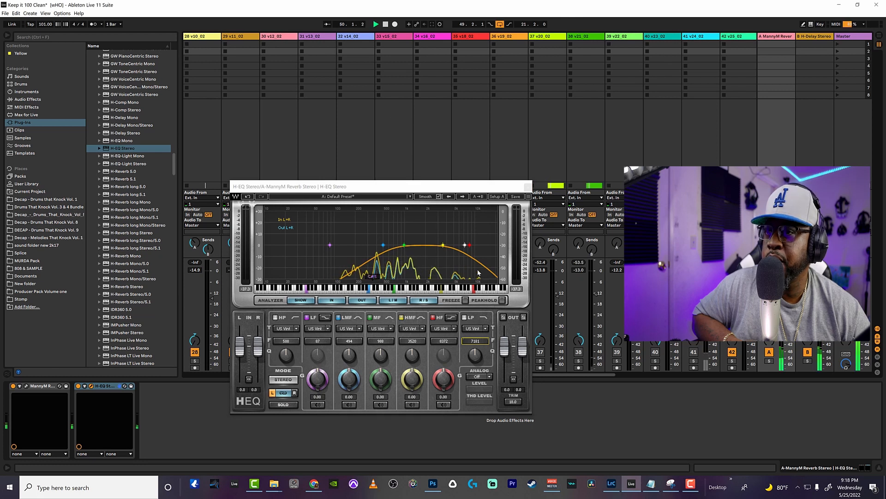
click(528, 186)
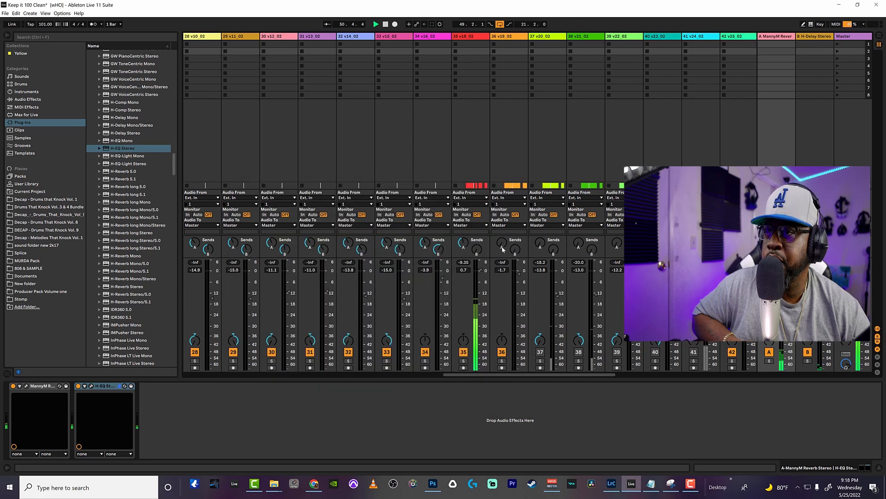
click(463, 360)
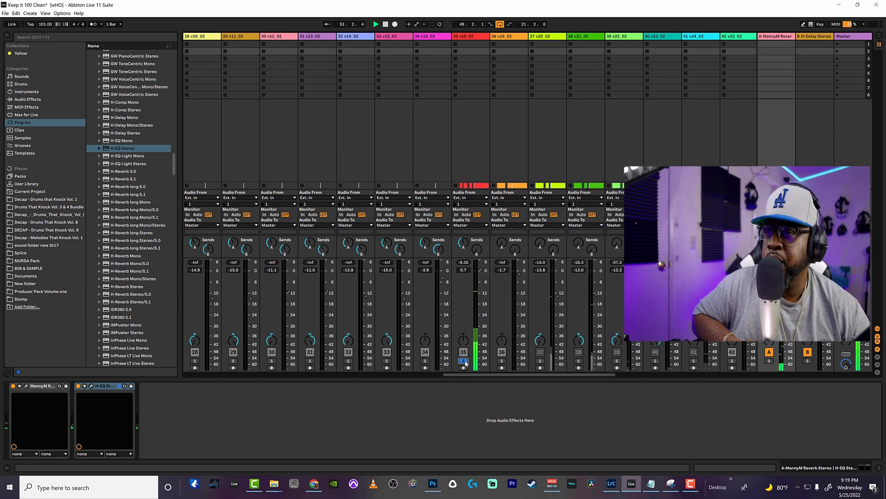
click(463, 360)
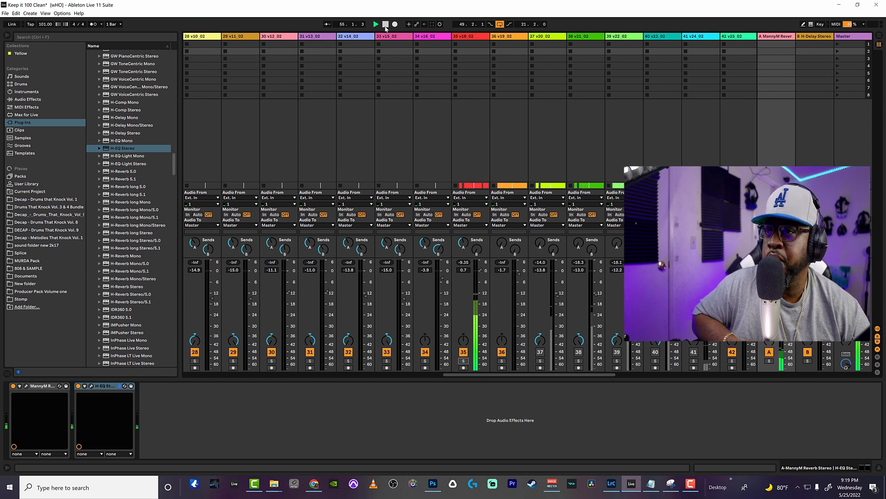
click(385, 25)
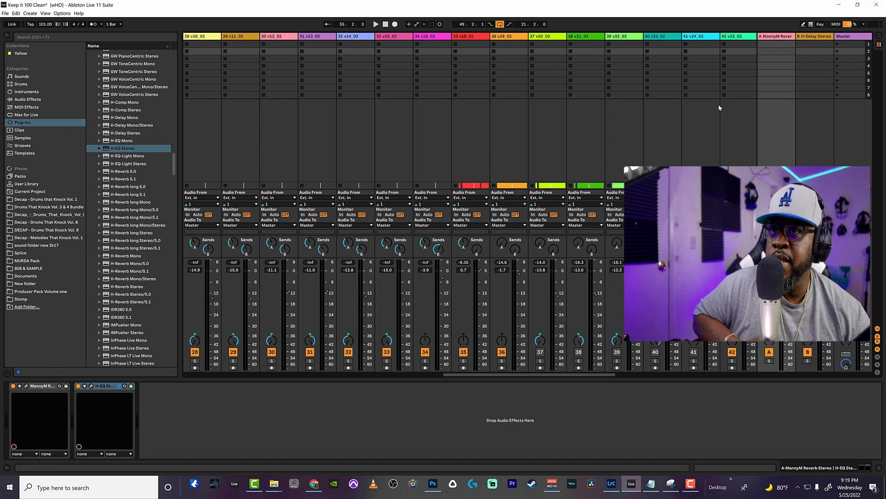
Open the H-Delay on return track B and place its window over the mixer faders
click(808, 38)
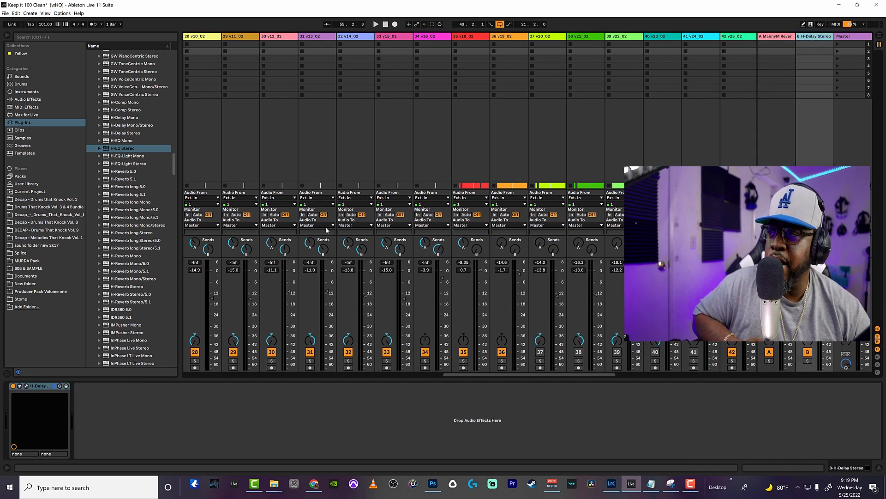
click(26, 386)
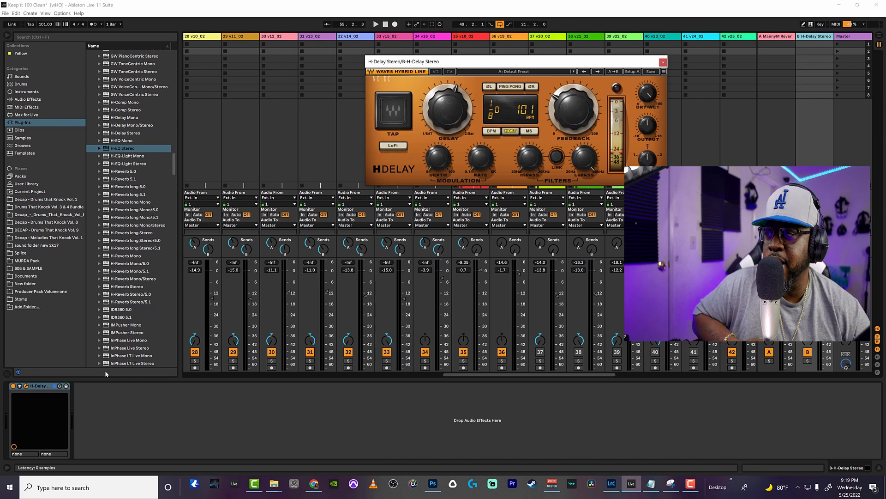
drag(572, 66, 533, 265)
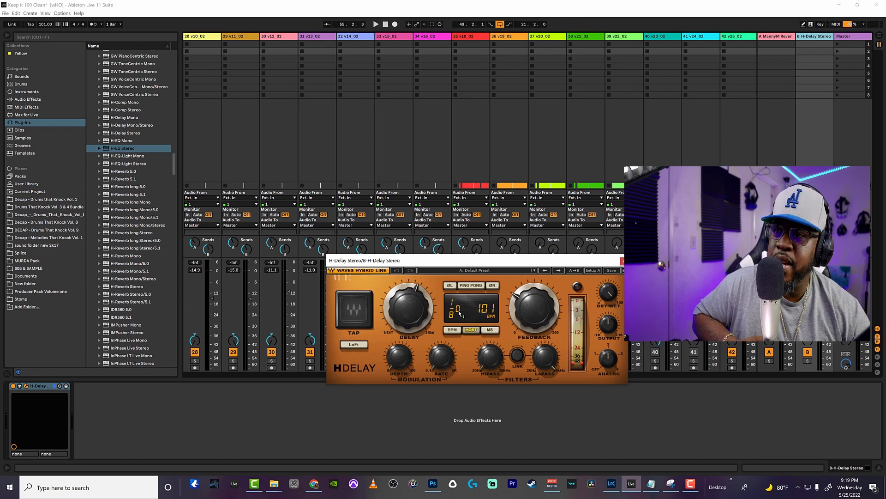
Set the H-Delay to a 1/4-note delay in BPM mode, adjust its Analog setting, and start playback
drag(460, 312, 460, 301)
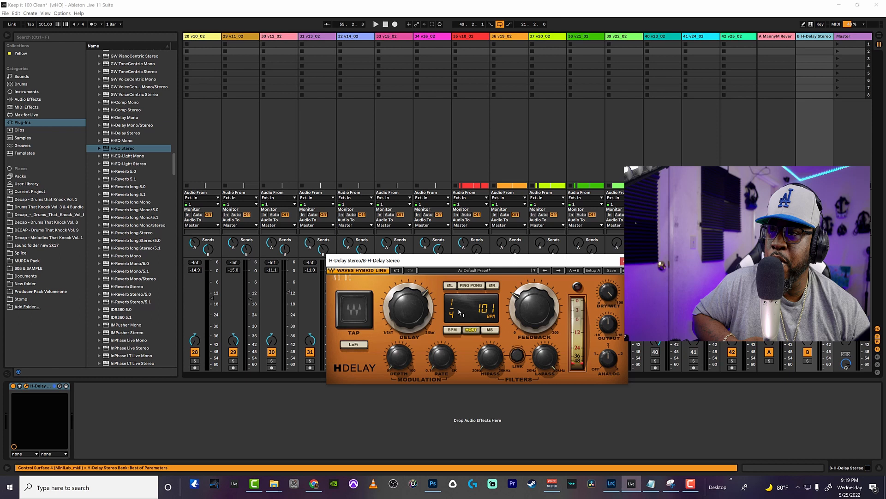
click(455, 331)
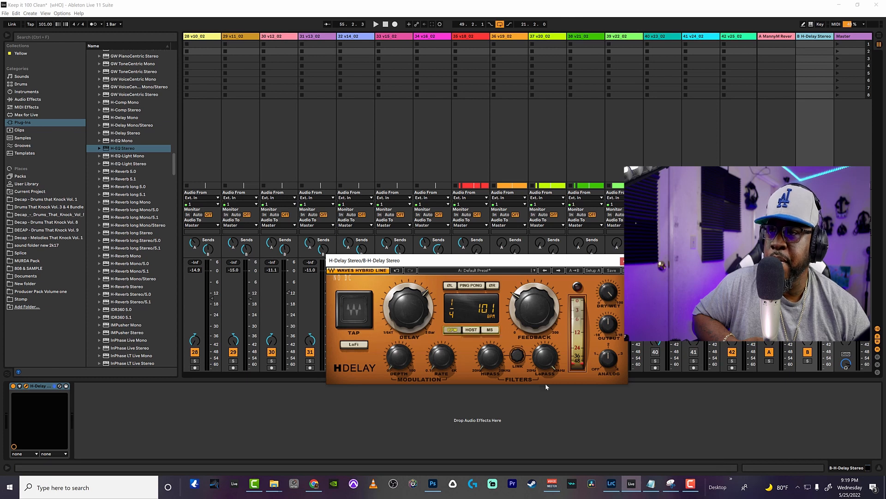
click(605, 360)
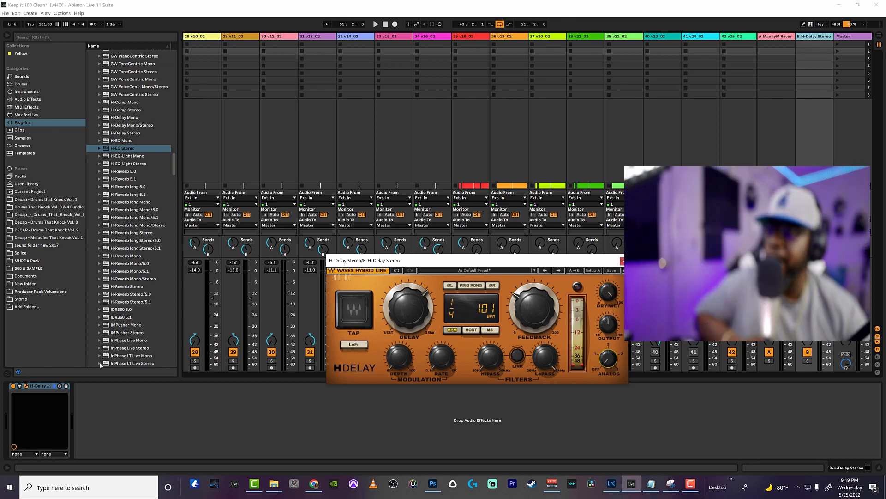
click(376, 25)
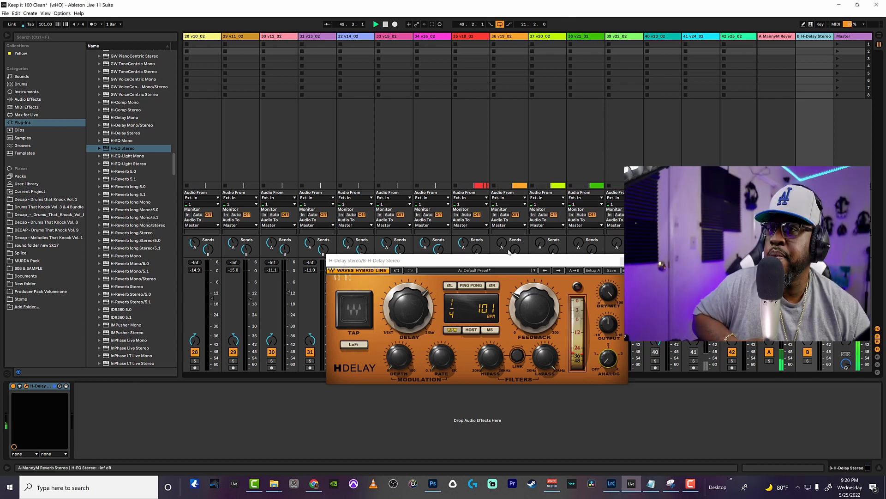
Move the H-Delay window clear of the mixer sends and set v18_02's send B to -24.0 dB
drag(508, 260, 328, 70)
drag(474, 249, 474, 239)
drag(481, 252, 478, 252)
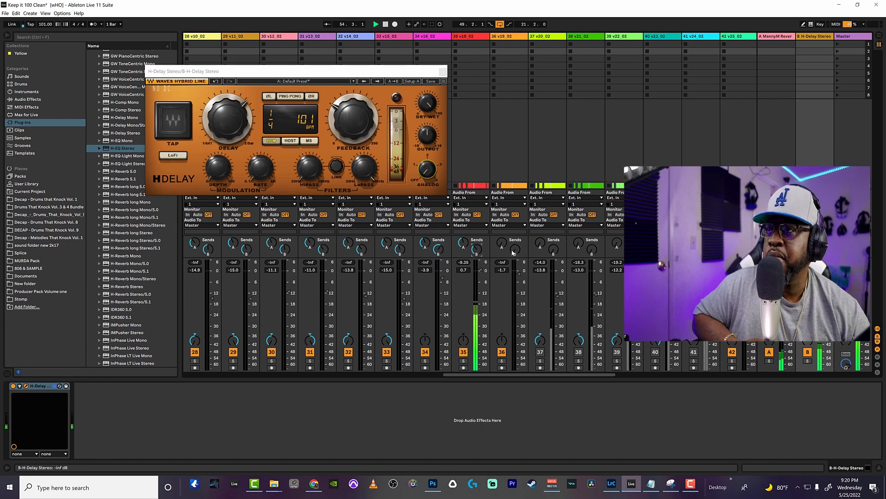
drag(477, 248, 477, 247)
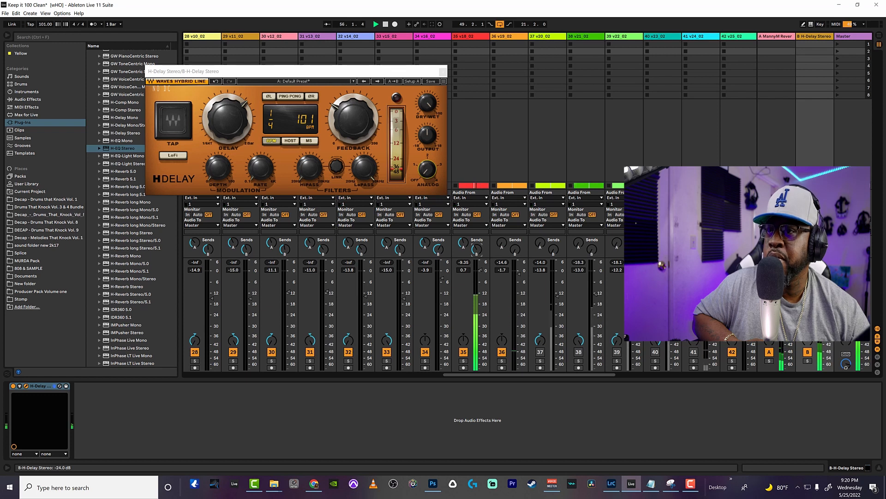
Solo the v18_02 vocal to hear its delay, return to the full mix, and stop playback
click(463, 361)
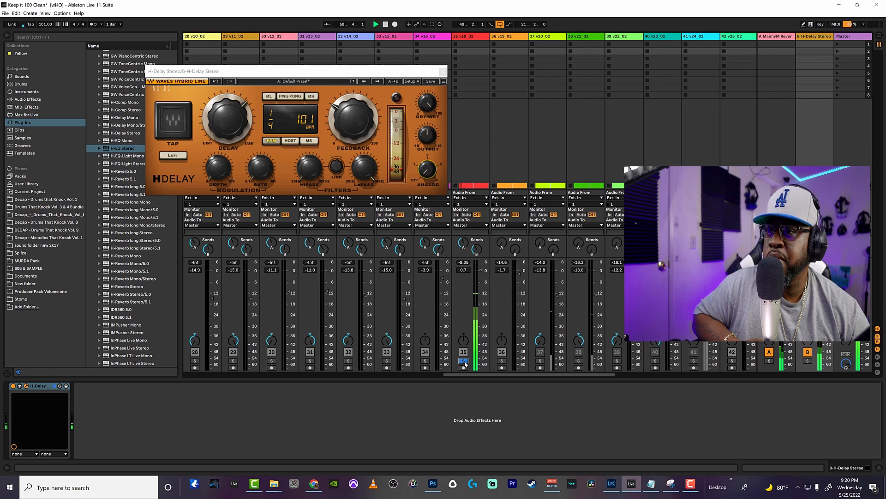
click(463, 360)
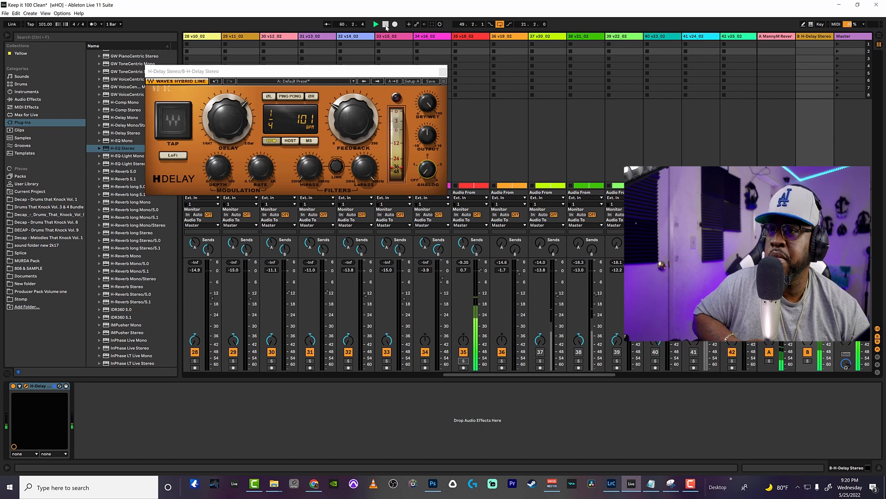
click(386, 26)
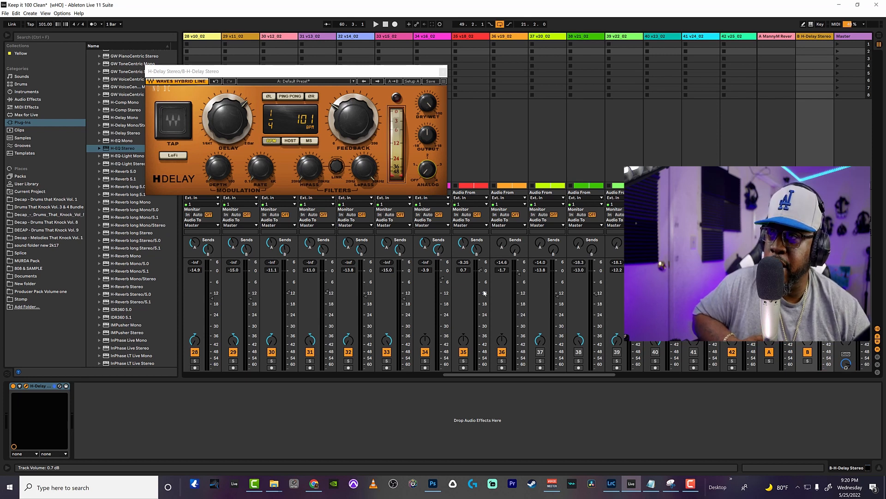
Reposition the H-Delay window and close it
mouse_move(318, 75)
mouse_down()
mouse_move(371, 68)
mouse_move(304, 83)
mouse_up()
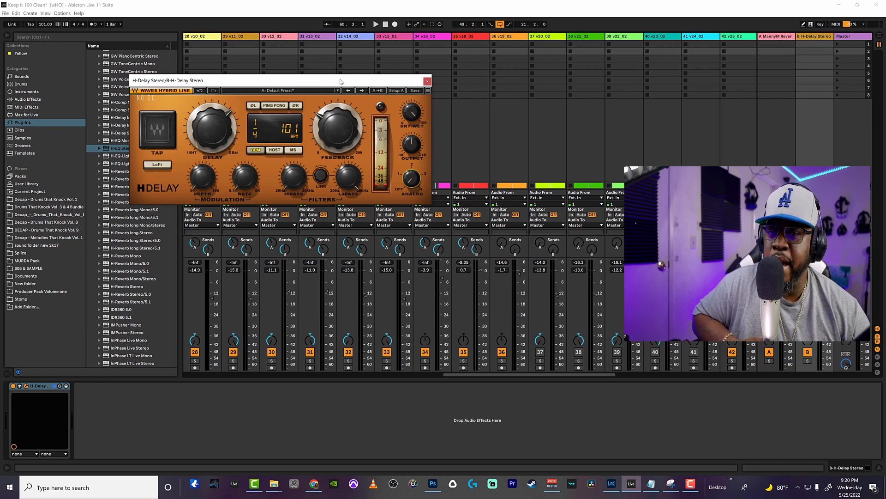
drag(341, 81, 379, 87)
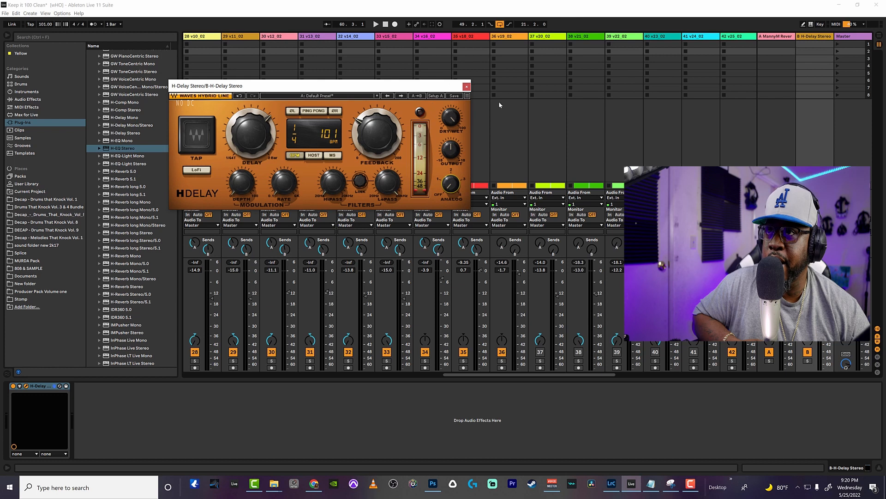
click(466, 87)
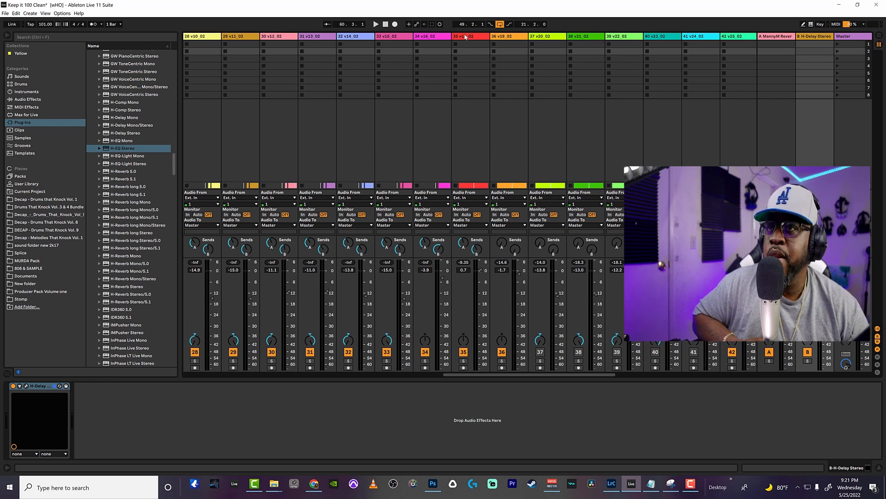
Copy the full plug-in chain from v18_02, AudioTrack through DPR-402, onto v19_02
click(480, 51)
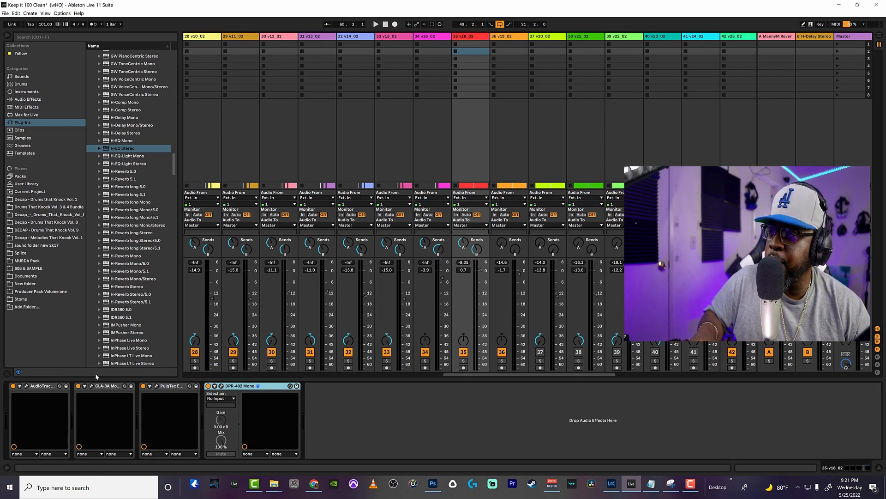
click(44, 388)
right_click(43, 388)
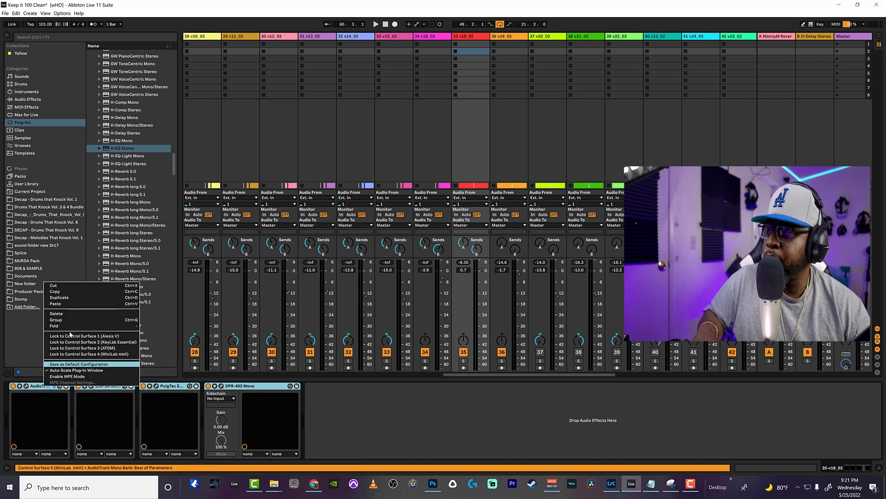
click(78, 292)
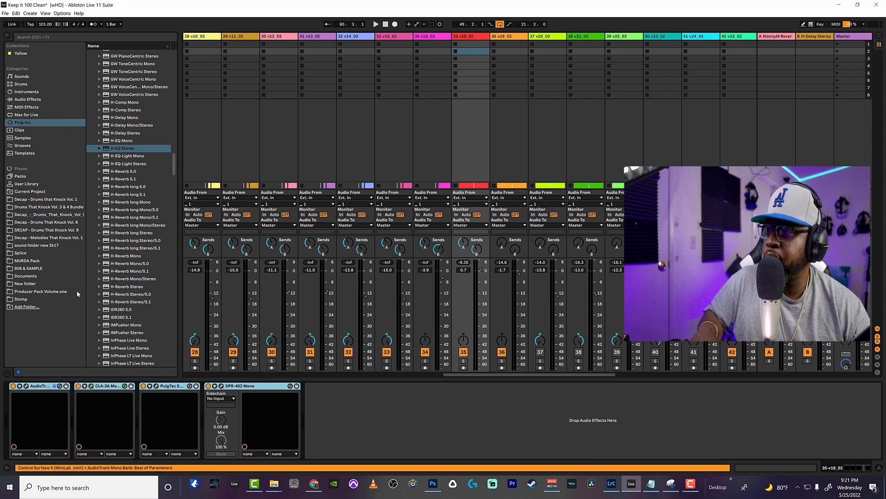
click(515, 38)
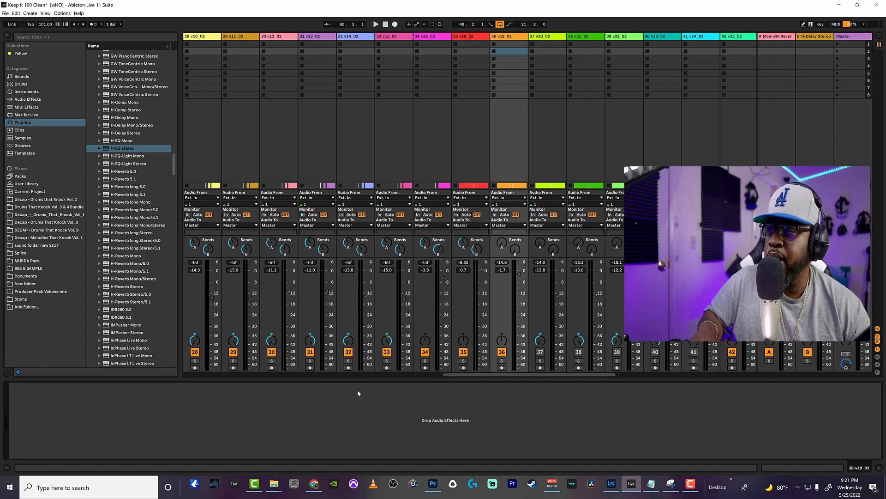
key(ctrl+v)
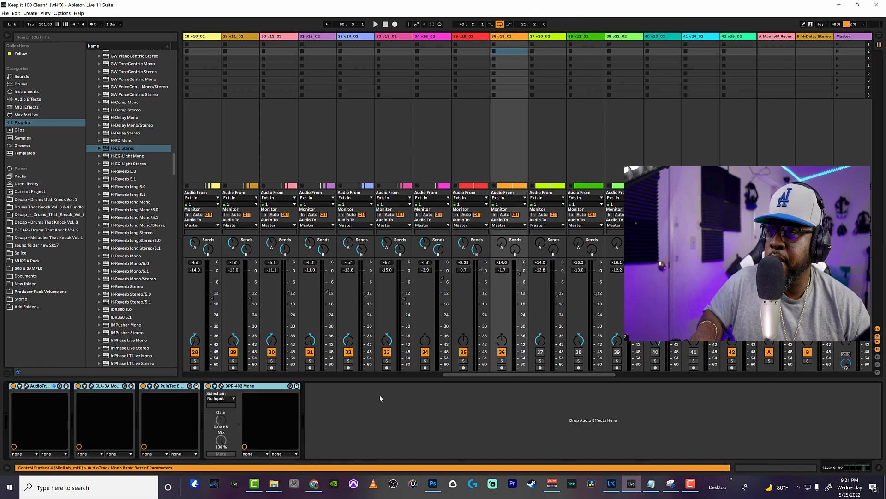
Lower the high-frequency boost on v19_02's PuigTec EQP1A and close the plug-in window
click(156, 386)
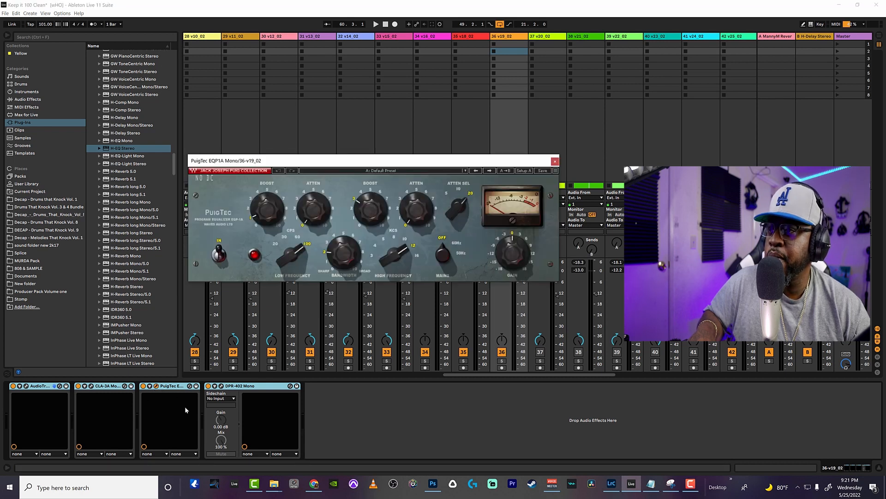
drag(365, 206, 365, 212)
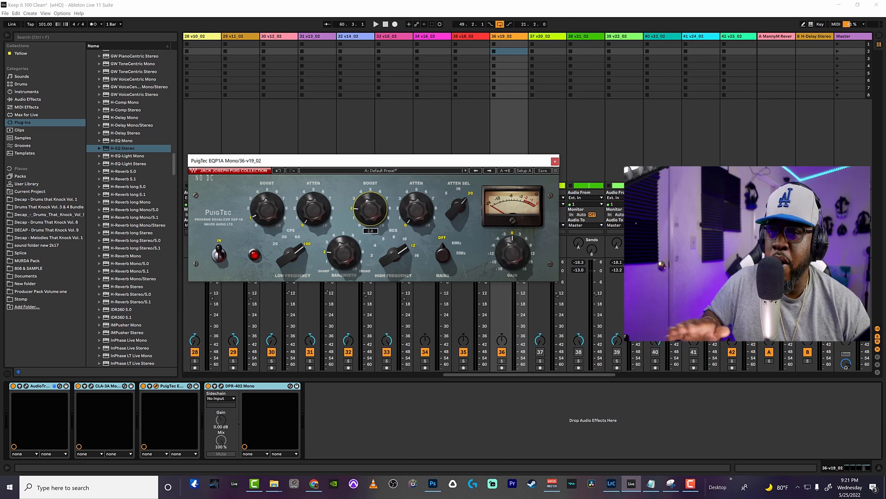
click(364, 216)
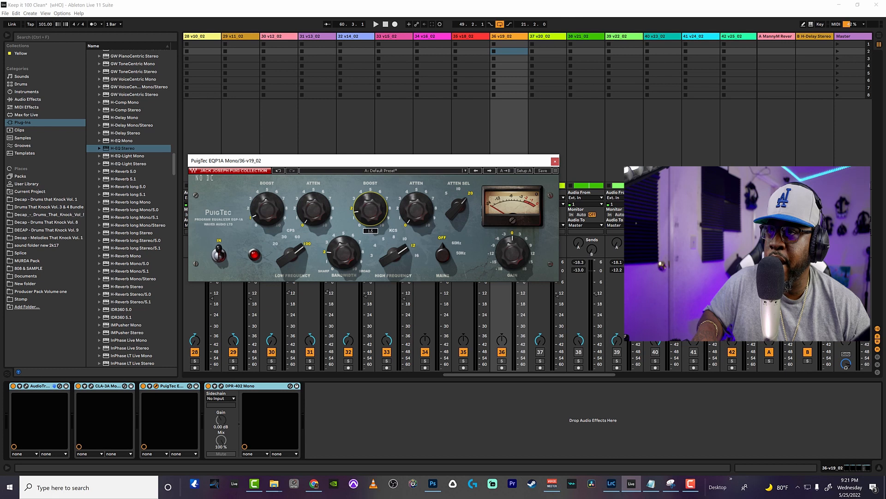
click(554, 161)
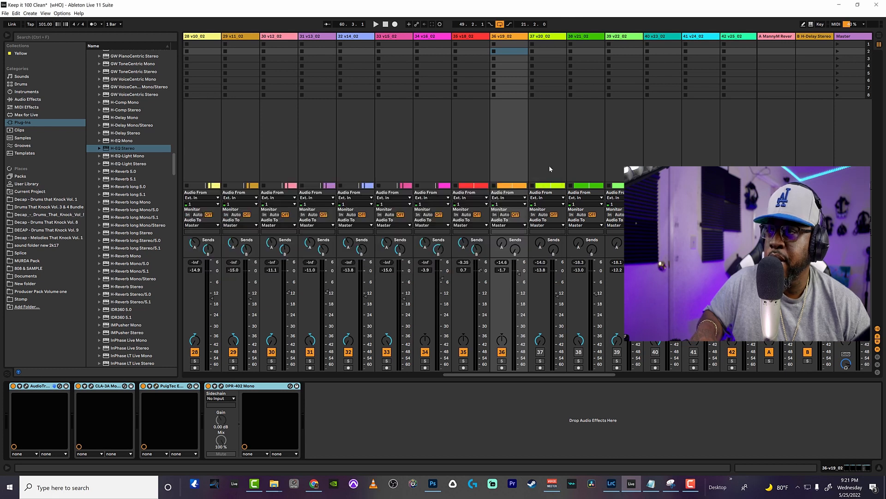
click(270, 388)
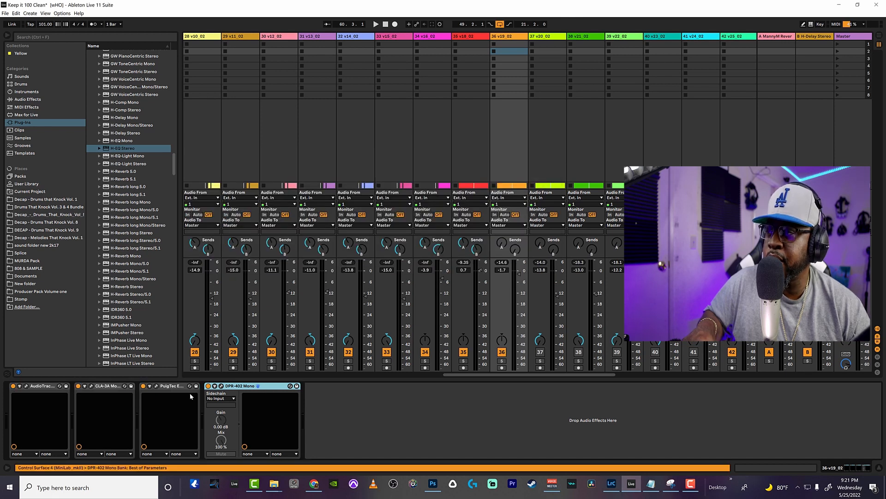
click(48, 387)
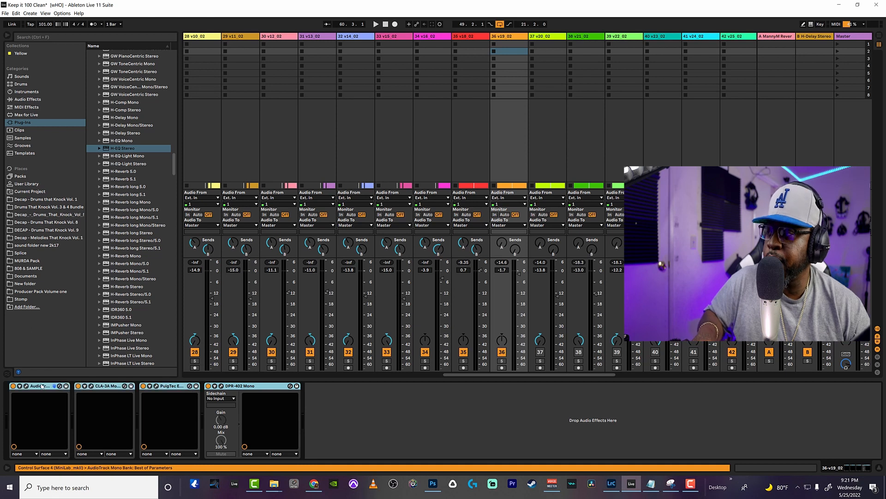
right_click(48, 386)
click(83, 288)
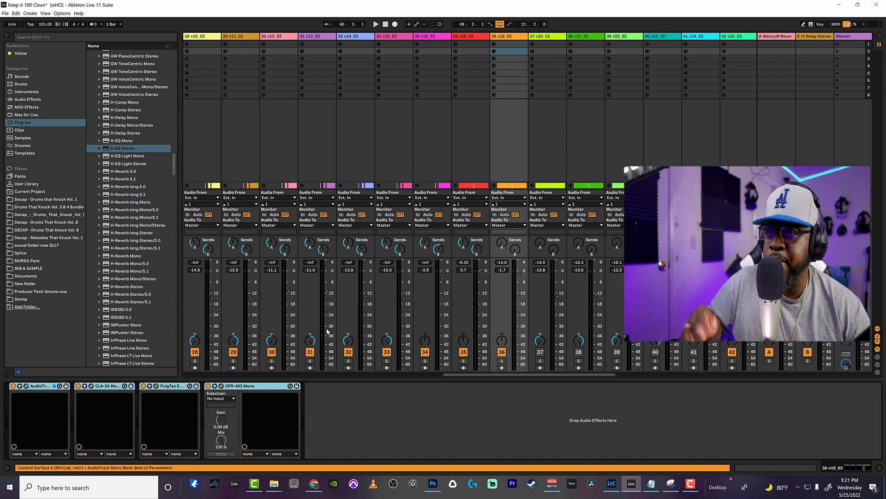
click(554, 38)
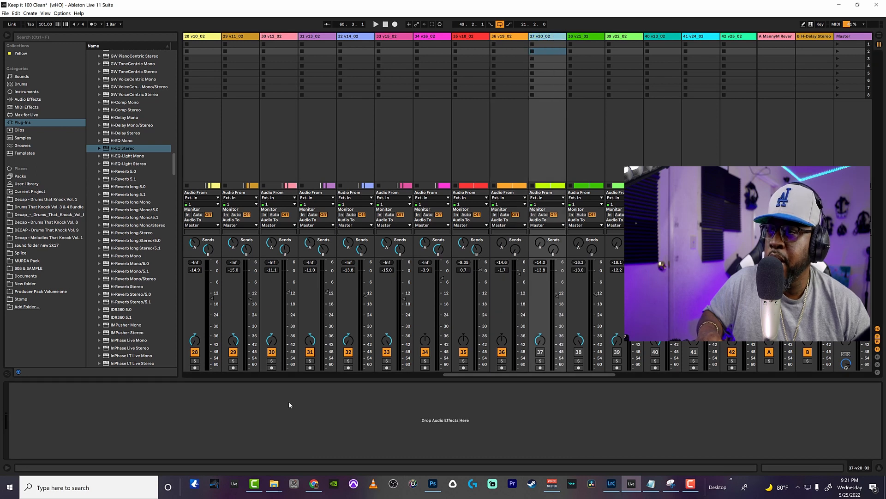
key(Left)
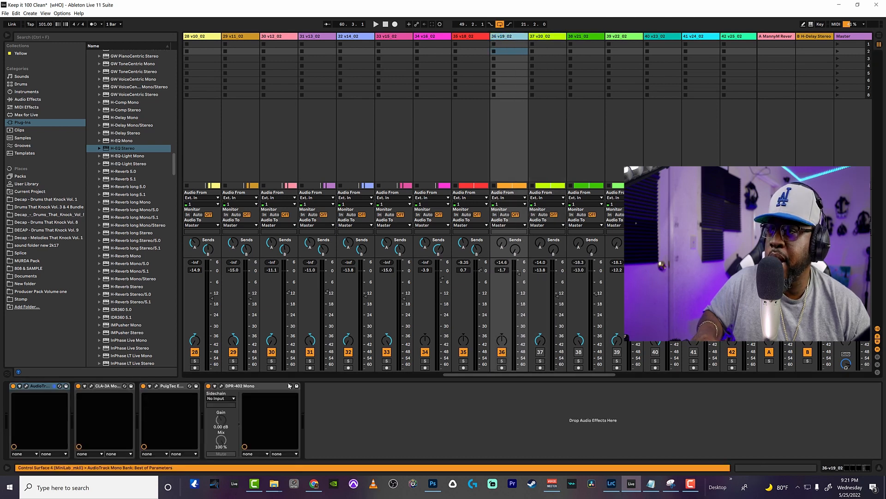
Copy the adjusted four-plug-in chain from v19_02 and paste it onto v20_02
click(266, 388)
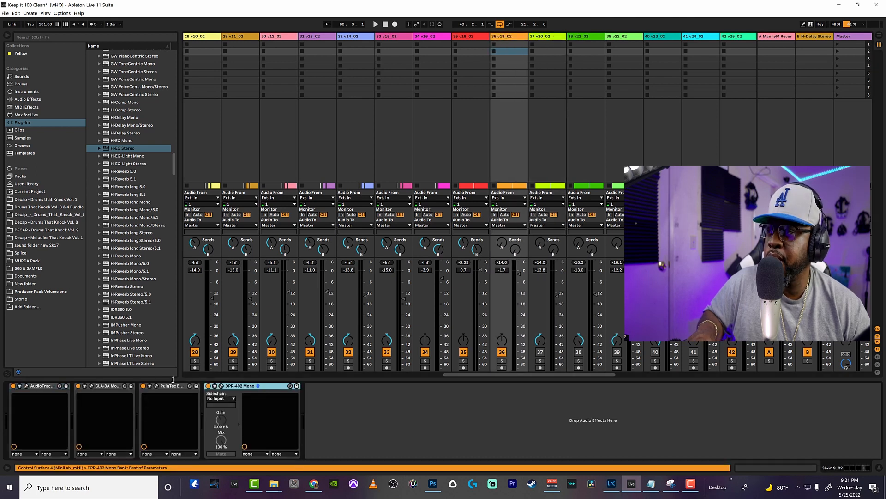
right_click(43, 386)
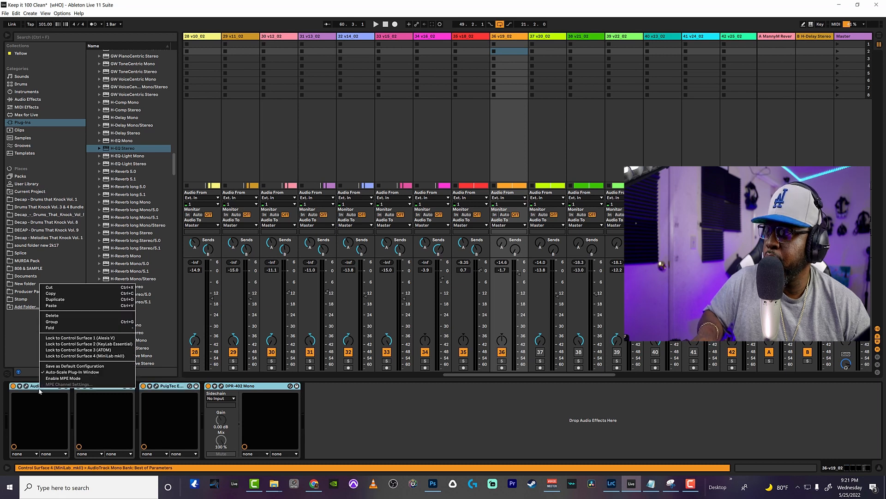
click(71, 293)
click(551, 36)
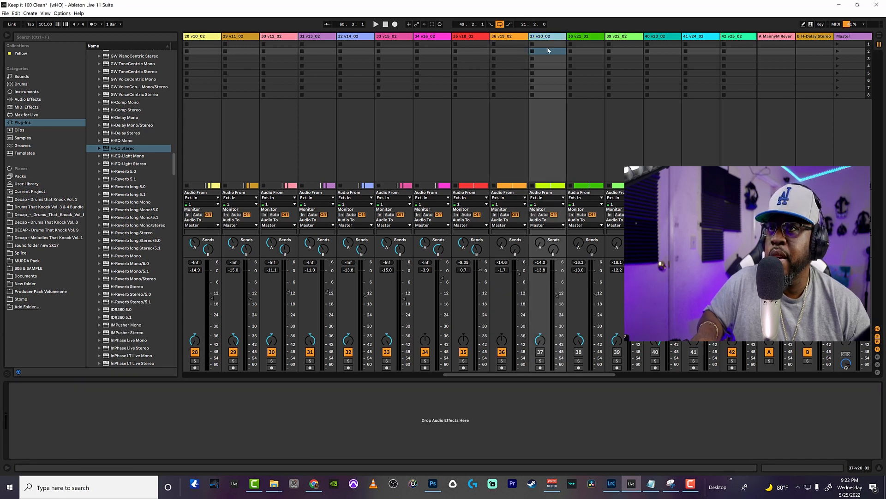
right_click(232, 406)
click(240, 410)
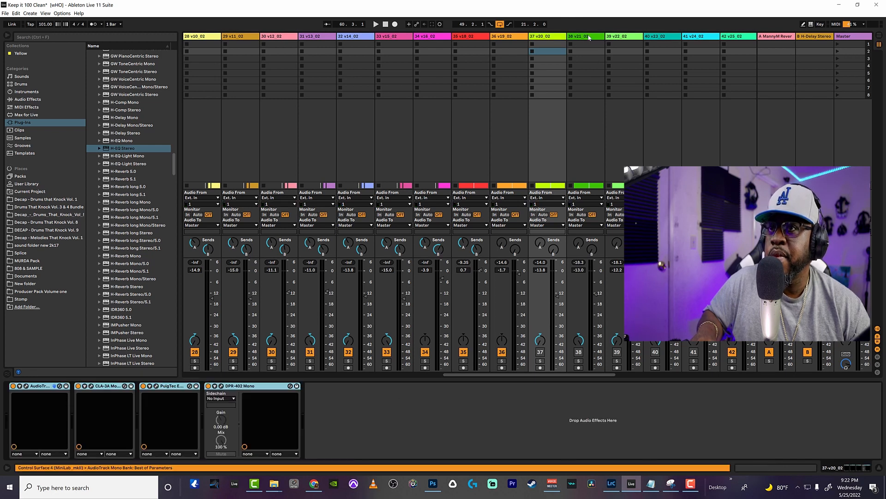
Paste the copied vocal chain onto v21_02 and v22_02
click(589, 36)
right_click(208, 397)
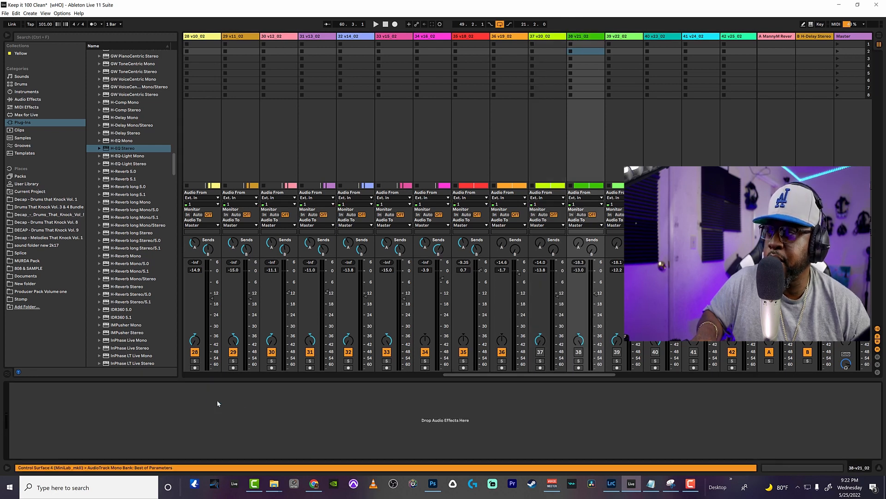
click(223, 400)
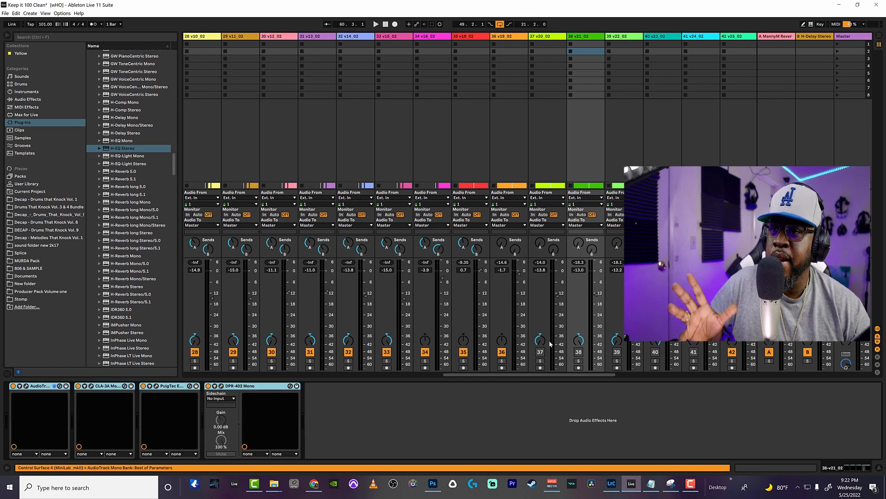
click(591, 36)
click(627, 36)
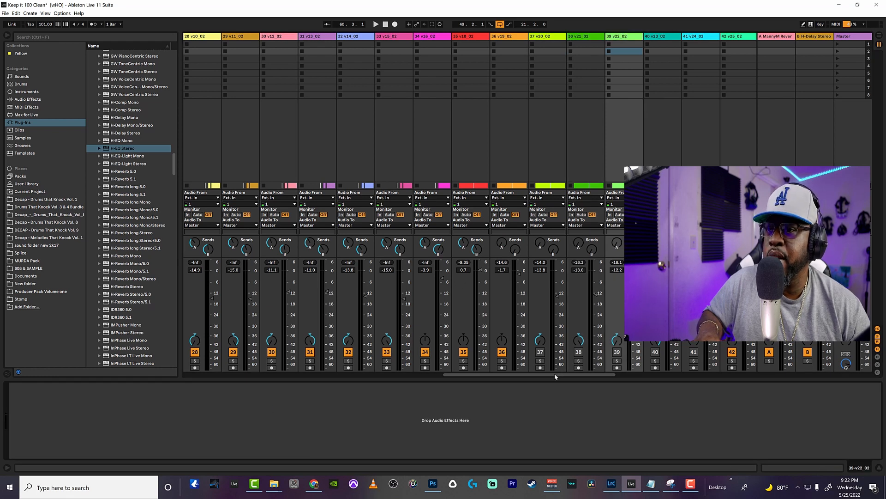
Paste the same vocal chain onto v23_02 and v24_02
drag(555, 373, 614, 388)
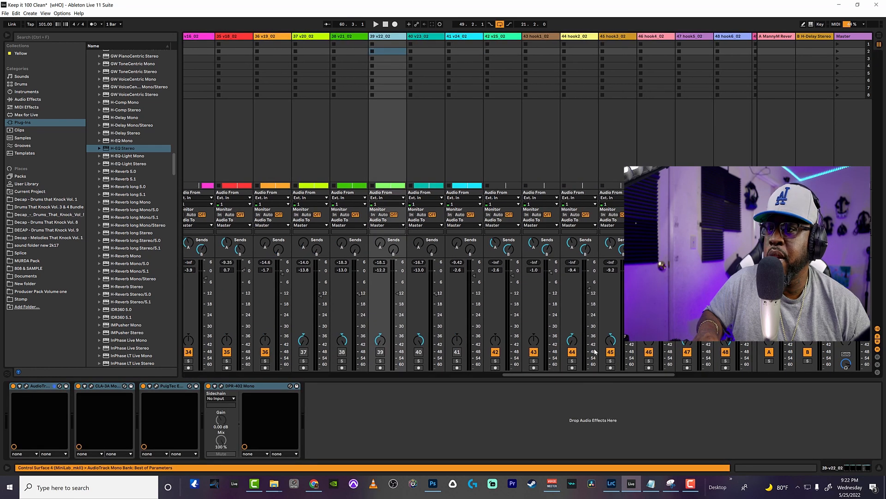
click(428, 37)
right_click(240, 401)
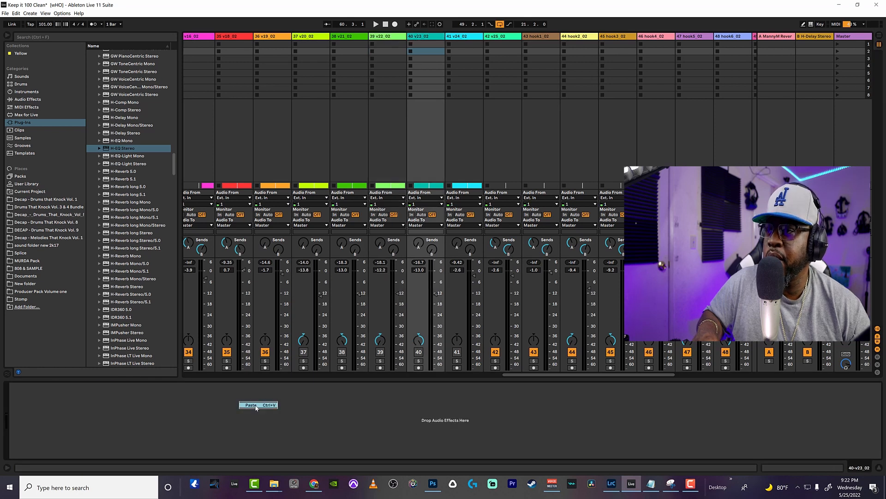
click(463, 37)
right_click(212, 412)
click(226, 413)
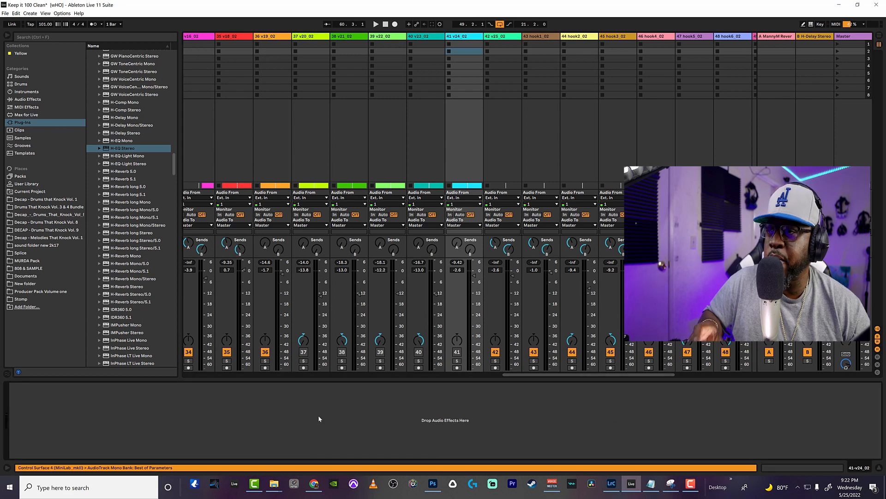
Unmute tracks v20_02 through v24_02 and play the loop to hear them in the full mix
click(303, 352)
click(341, 352)
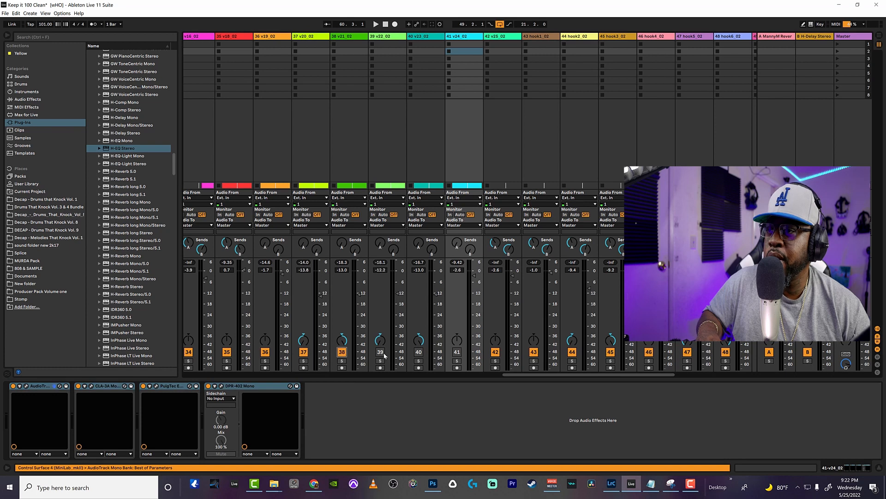
click(380, 352)
click(418, 352)
drag(530, 377, 507, 376)
click(457, 352)
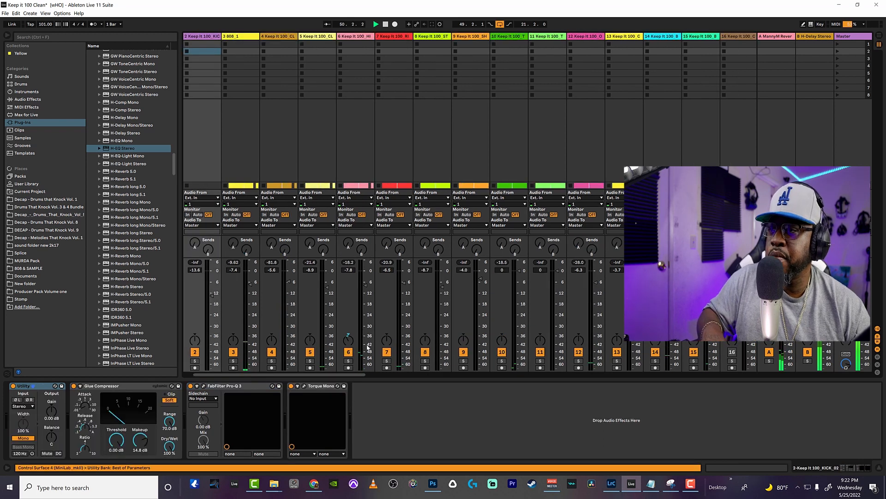
drag(337, 375, 610, 388)
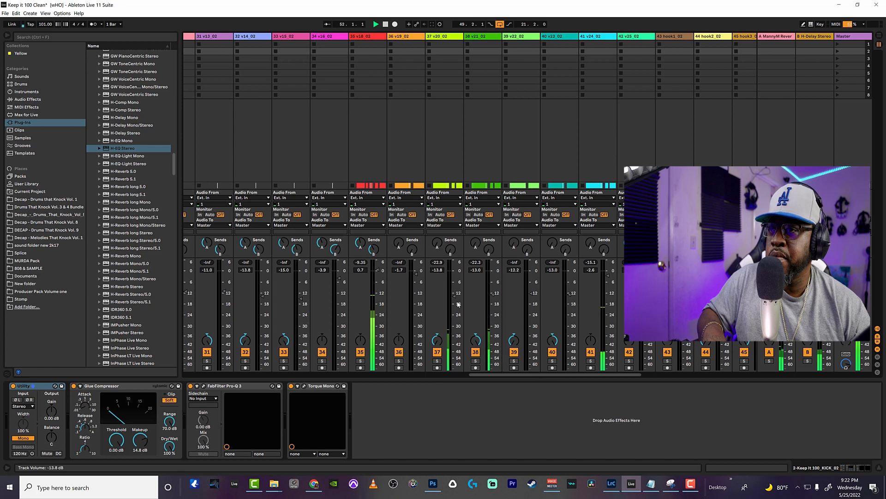
Balance the backing vocals during playback: v20_02 at -12.2 dB, v21_02 at -12.0, v23_02 at -11.6 and v24_02 at -1.3
drag(493, 294, 492, 292)
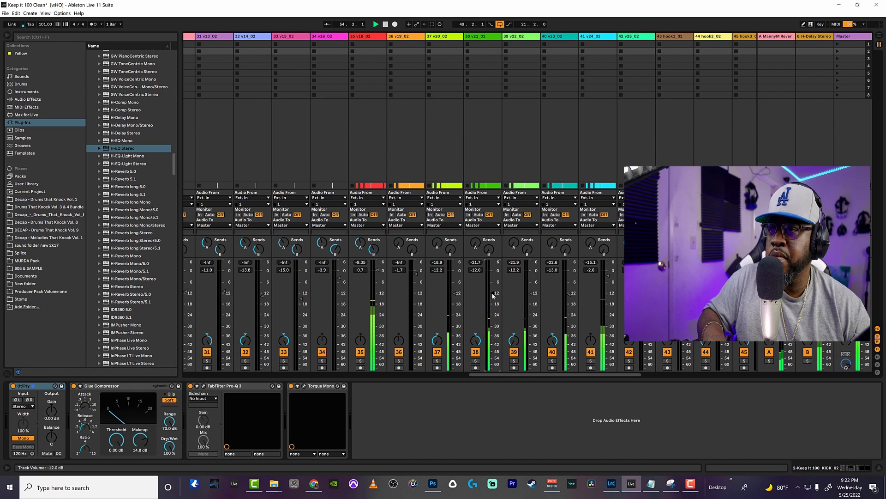
drag(570, 294, 608, 273)
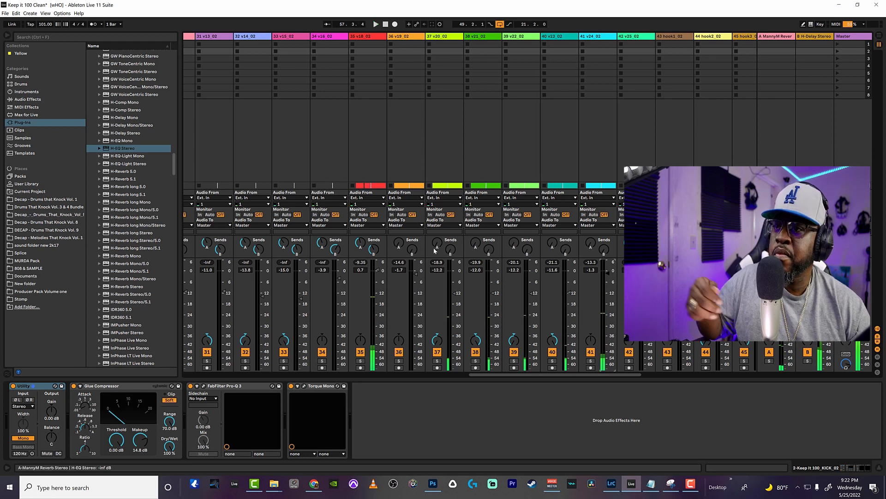
Raise the MannyM Reverb and H-Delay sends on v19_02 through v23_02
drag(402, 250, 424, 263)
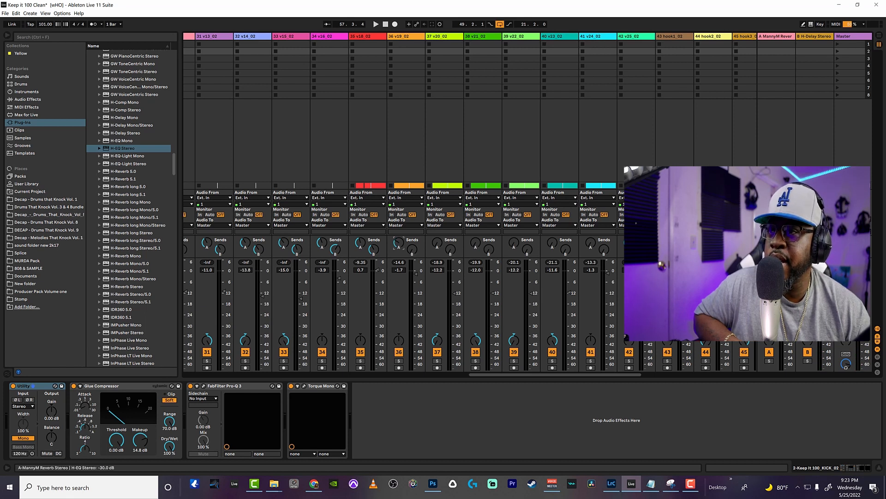
drag(455, 257, 455, 255)
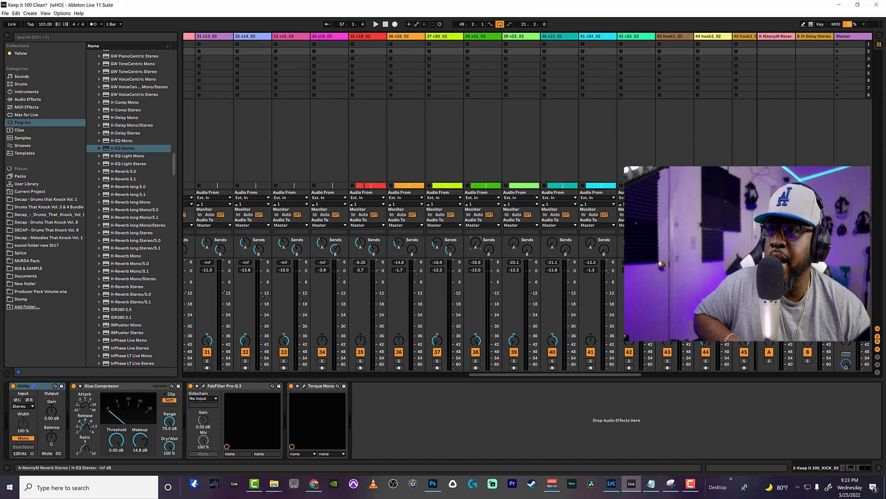
drag(487, 252, 527, 248)
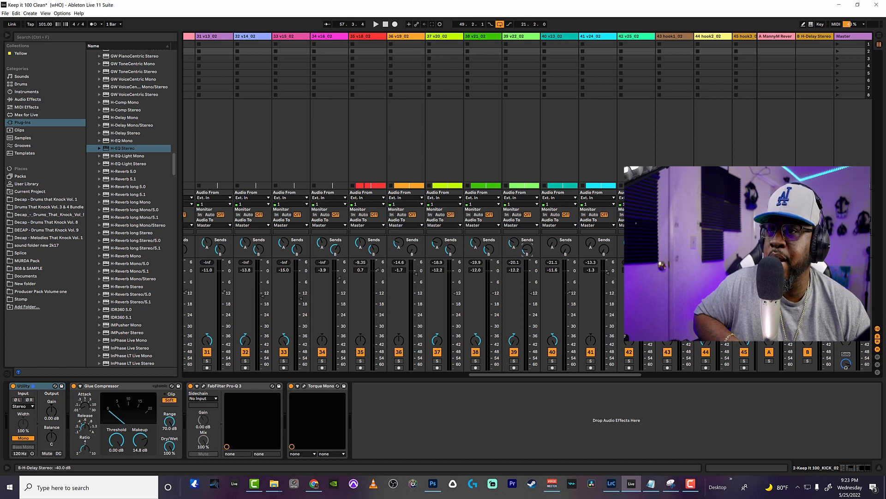
drag(527, 249, 526, 248)
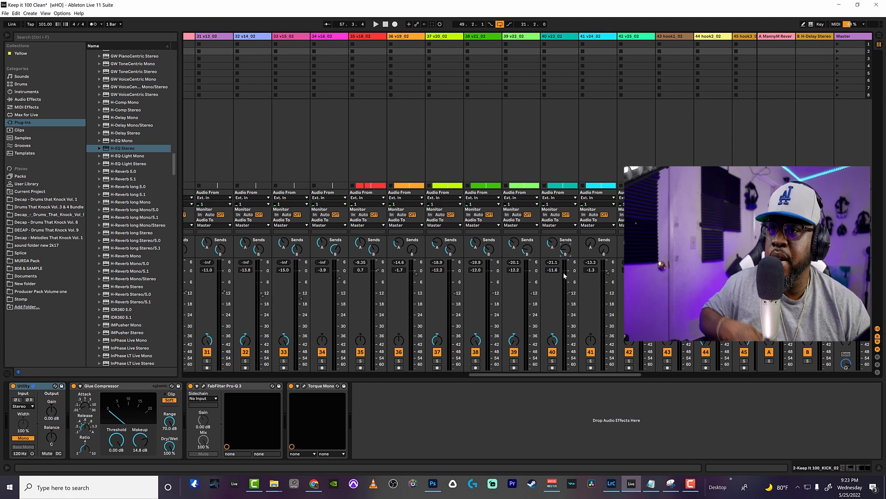
In v24_02's AudioTrack plug-in, raise the band 1 low-cut frequency to about 440 Hz while auditioning the loop
click(600, 36)
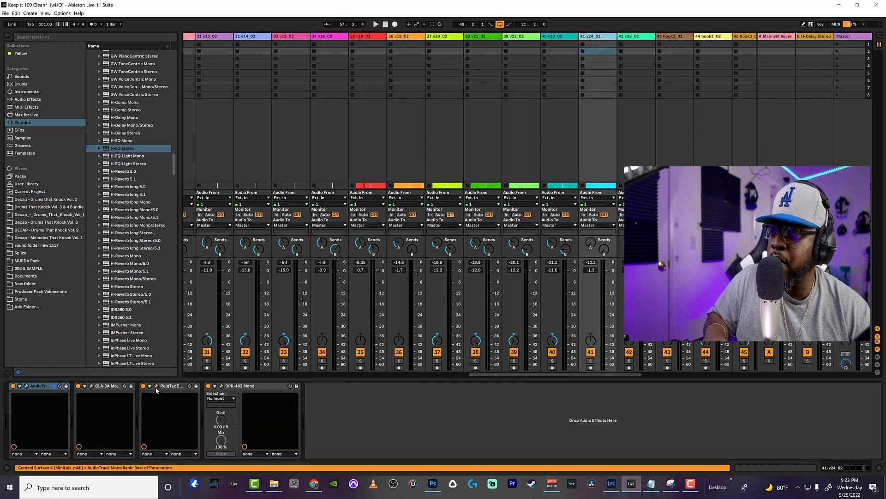
click(26, 386)
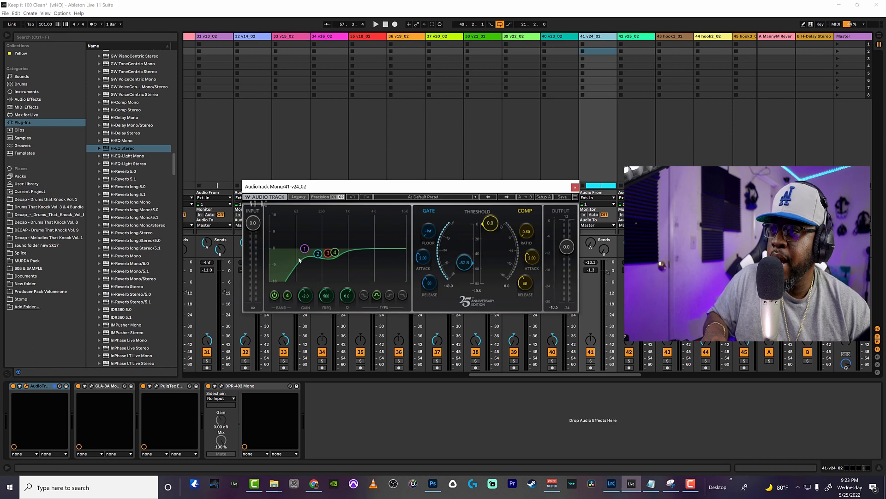
click(305, 249)
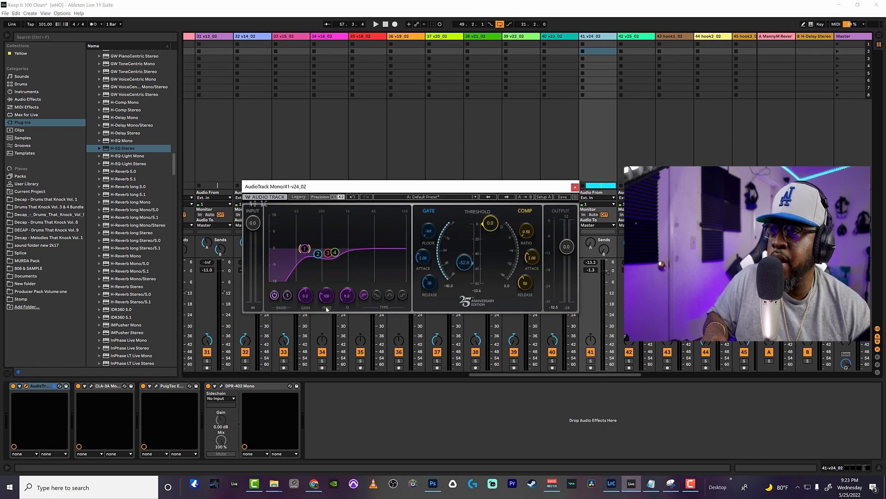
drag(327, 295, 326, 260)
key(space)
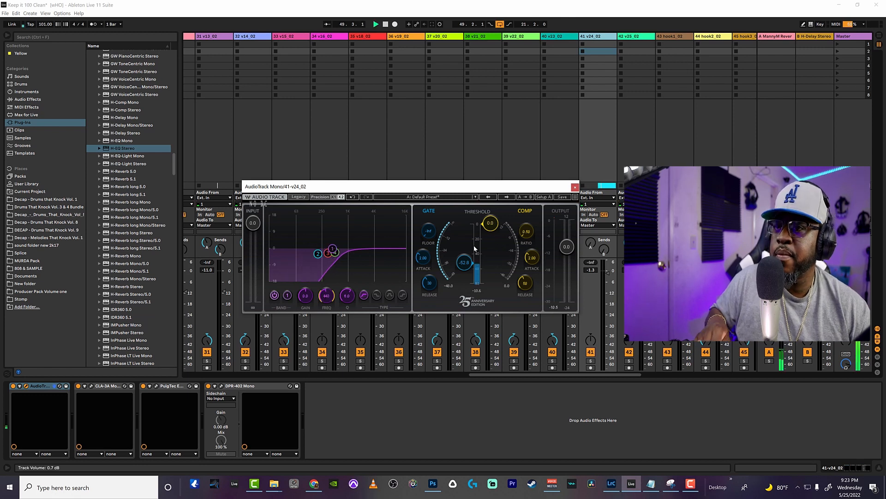
click(575, 187)
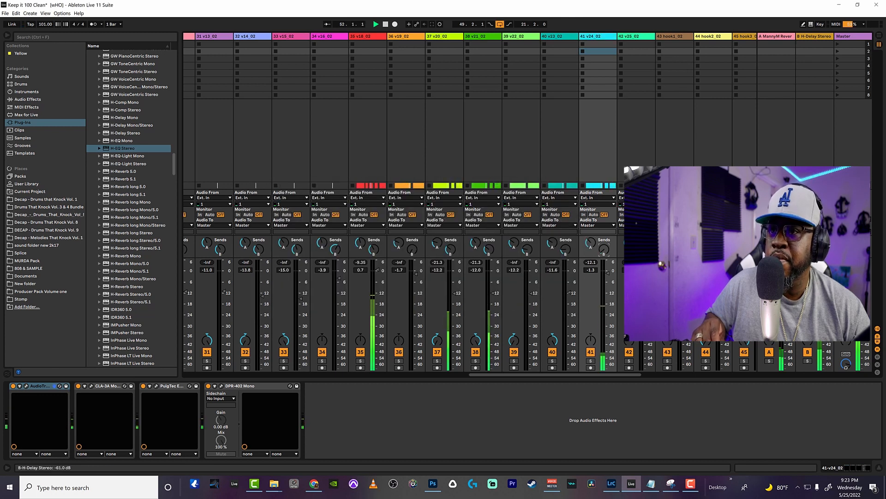
Raise the H-Delay send on v24_02, review its AudioTrack EQ during playback, and stop the loop
drag(604, 250, 604, 247)
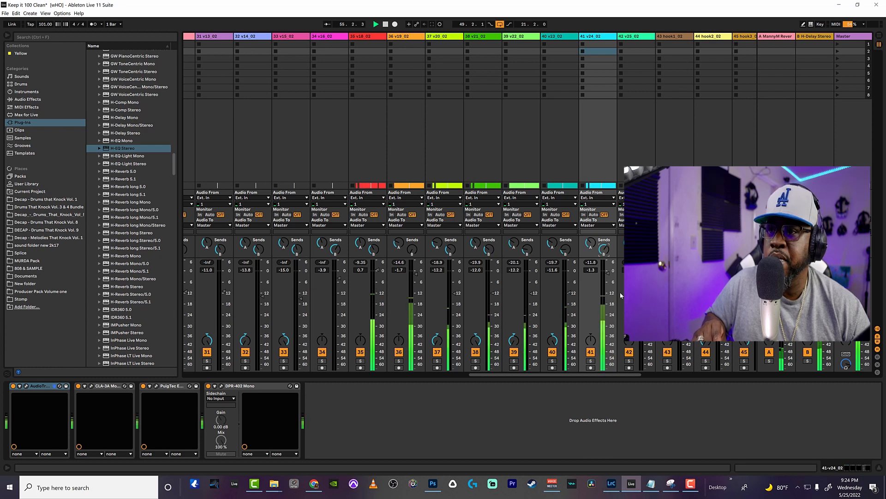
click(26, 387)
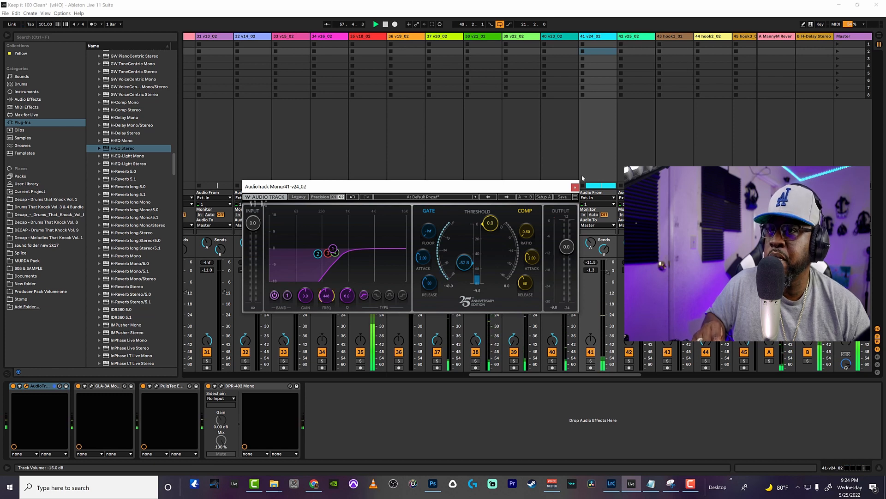
click(574, 187)
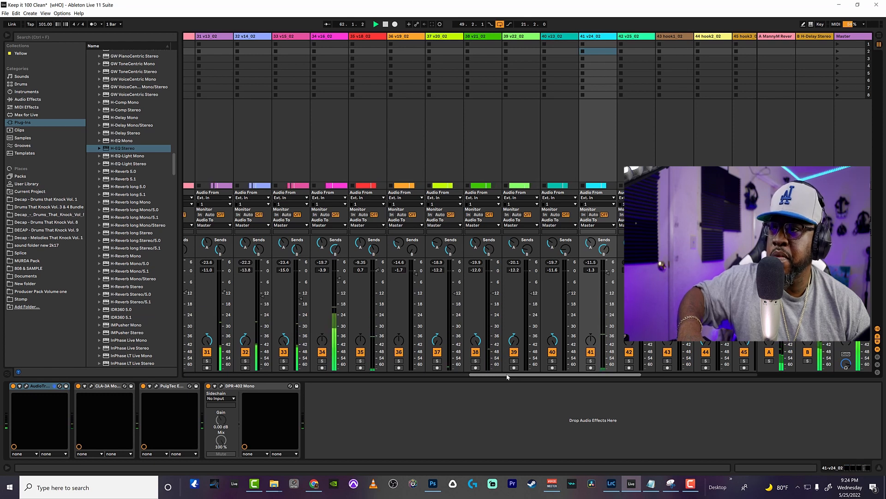
key(space)
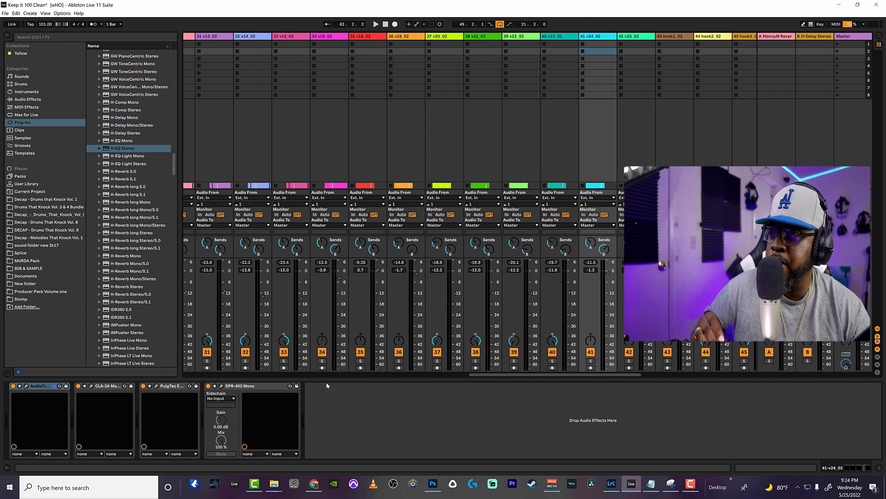
scroll(531, 375, left, 3)
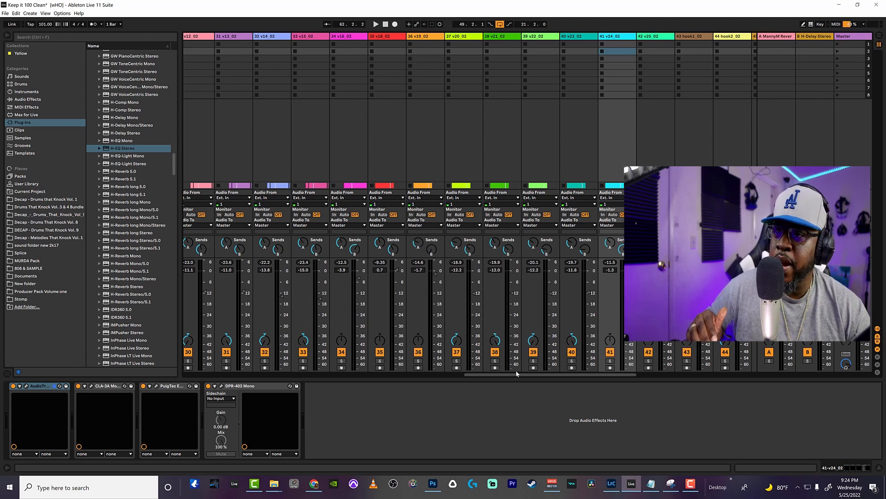
drag(515, 375, 498, 376)
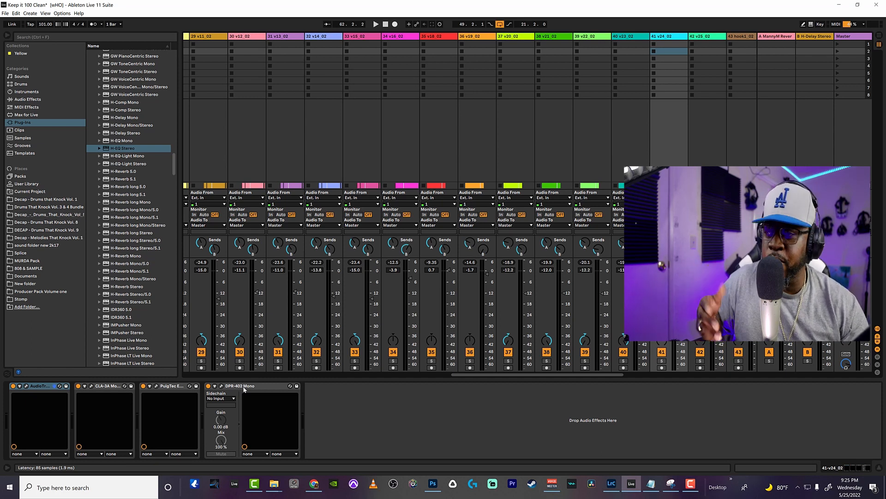
drag(460, 375, 578, 378)
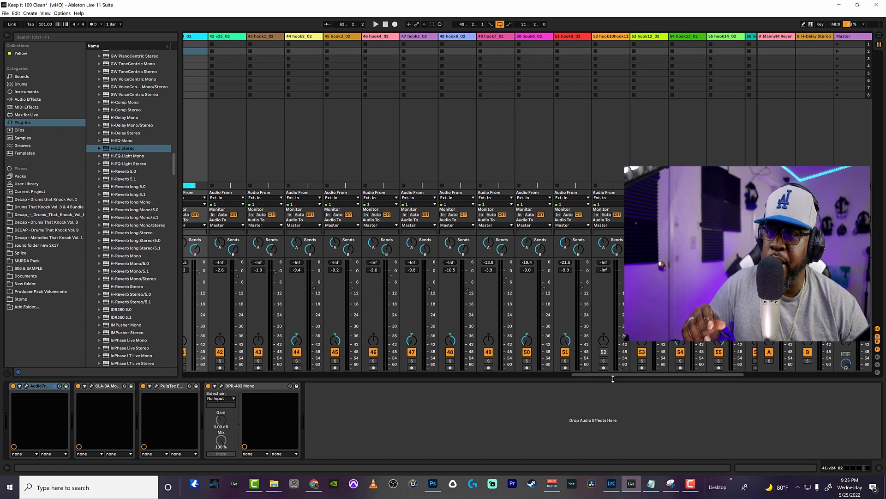
drag(623, 374, 564, 387)
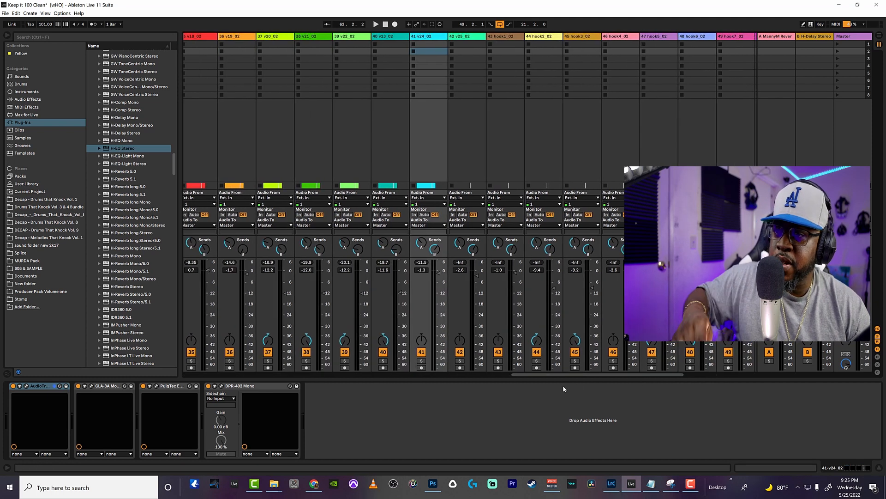
Play the loop from its start and set v21_02's volume to -11.6 dB
scroll(560, 378, left, 2)
drag(561, 378, 527, 384)
key(space)
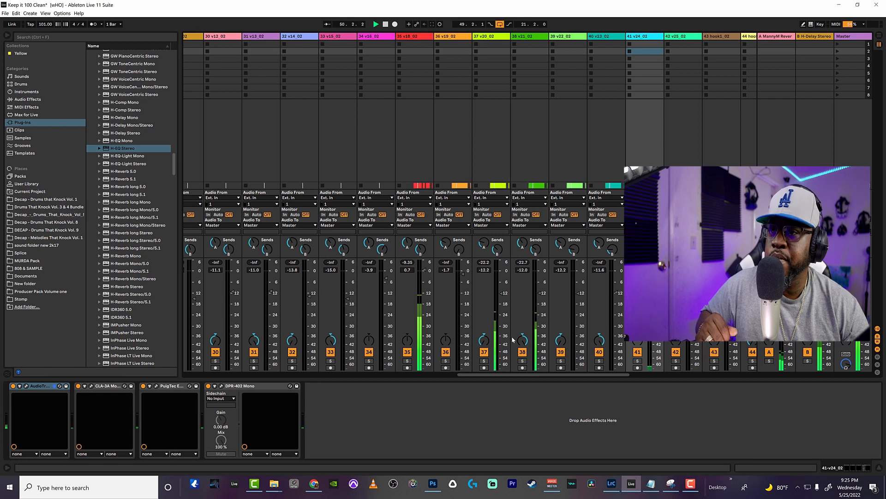
drag(538, 294, 538, 292)
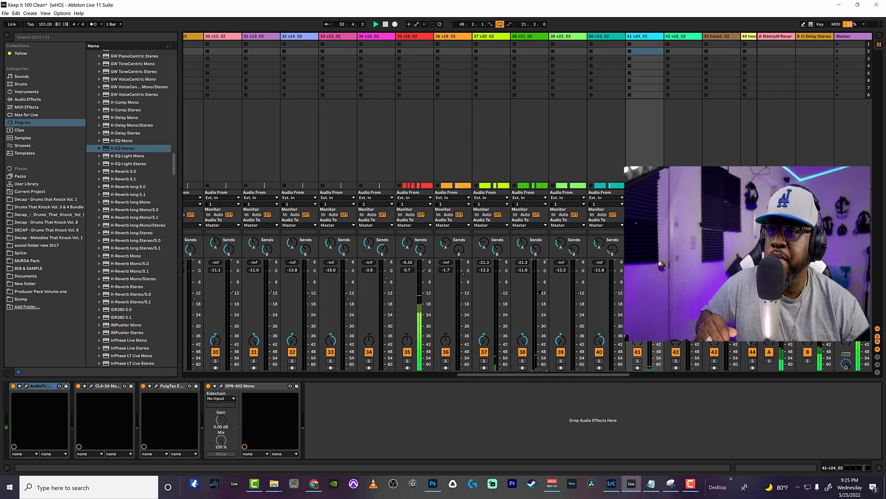
Set v23_02's volume to -11.4 dB, raise the H-Delay sends on v22_02 and v23_02, and stop playback
scroll(629, 376, right, 3)
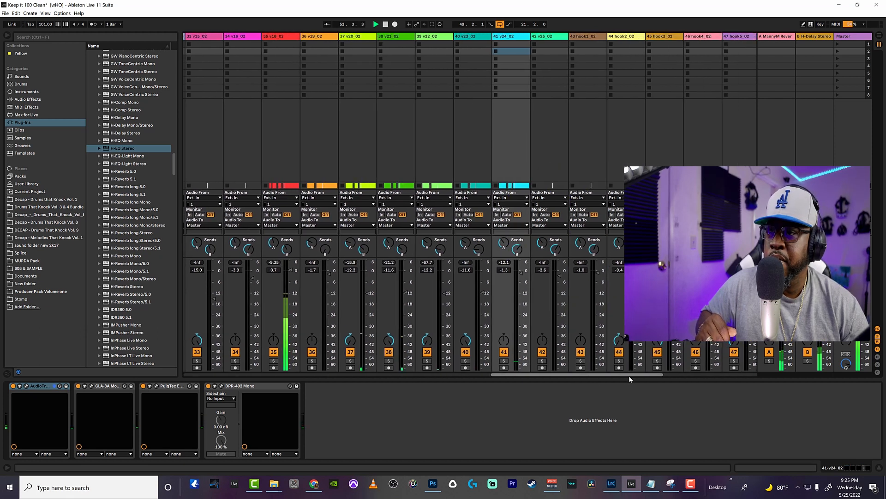
scroll(628, 376, left, 1)
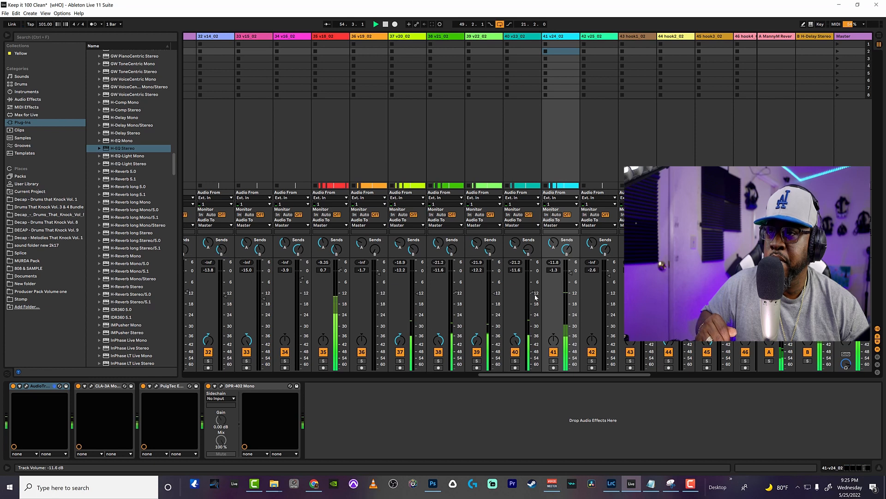
drag(529, 249, 490, 235)
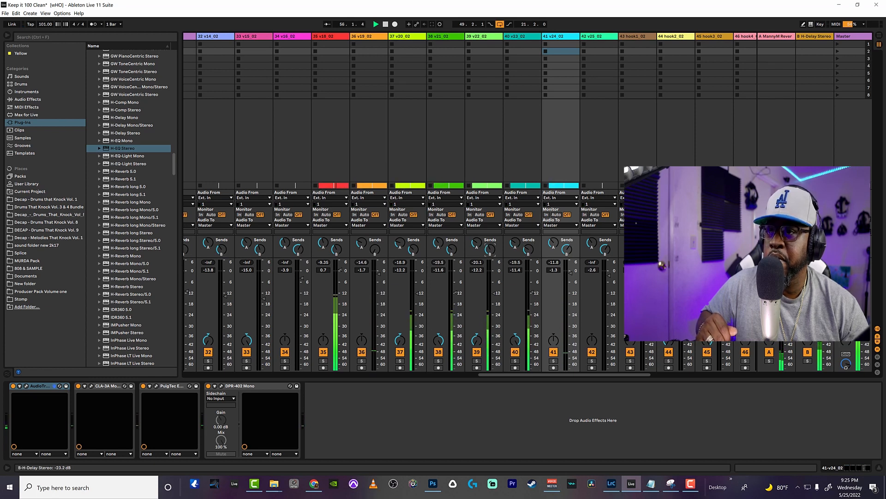
click(386, 26)
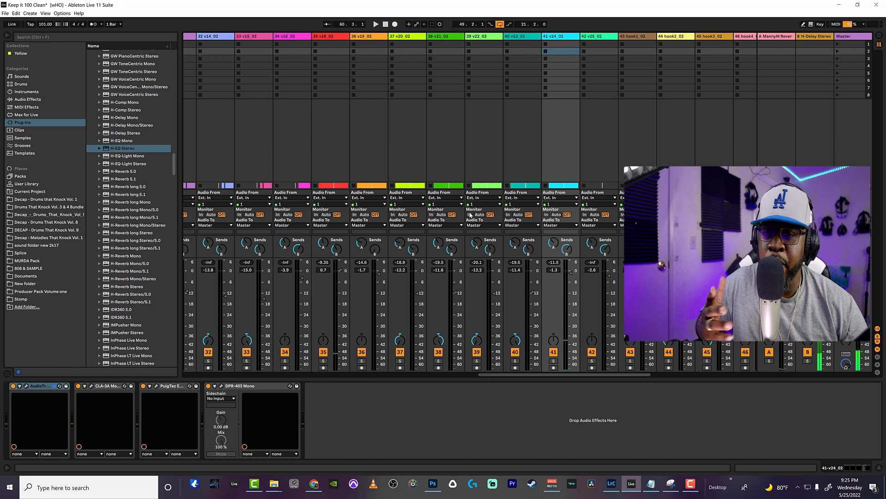